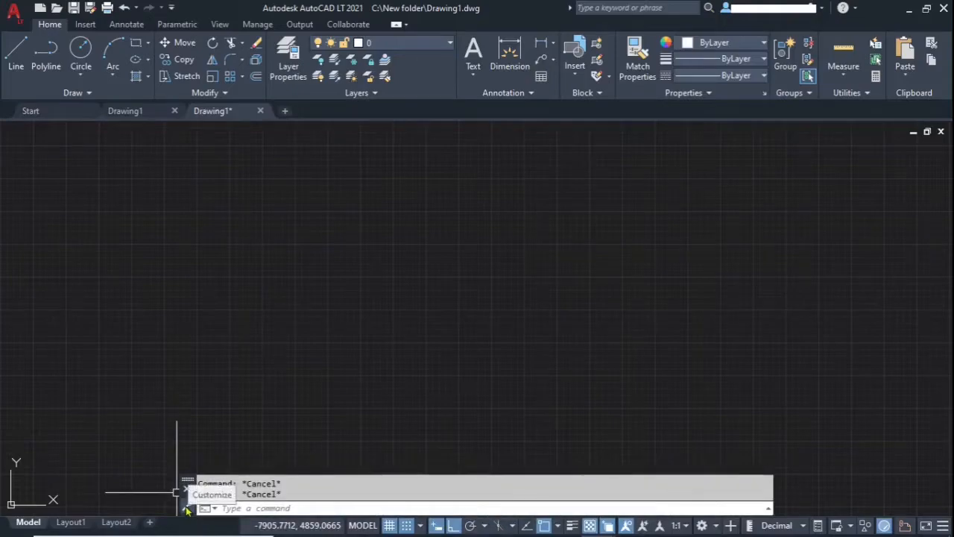
- Open the program's Options and examine the search paths and file locations, including the Support File Search Path
{"action": "left_click", "coordinate": [187, 508]}
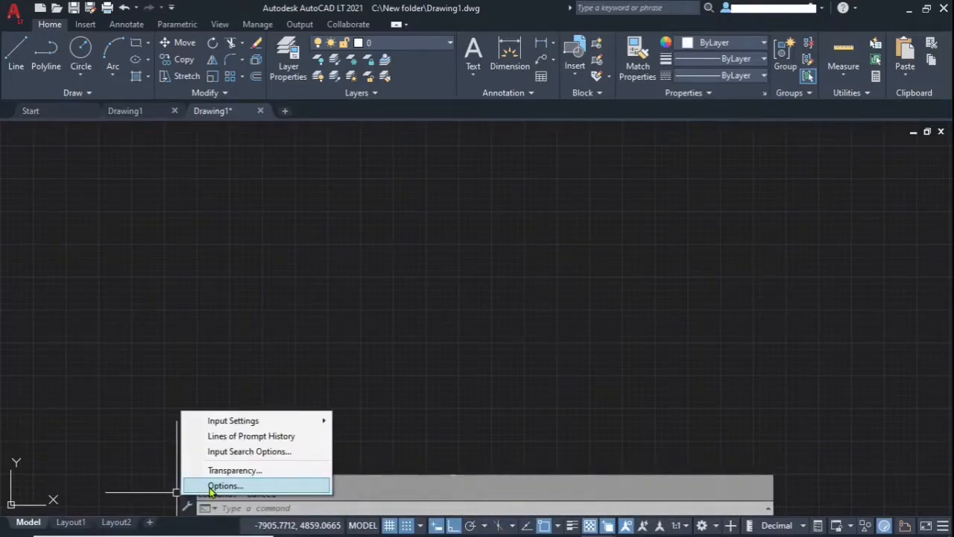
{"action": "right_click", "coordinate": [436, 281]}
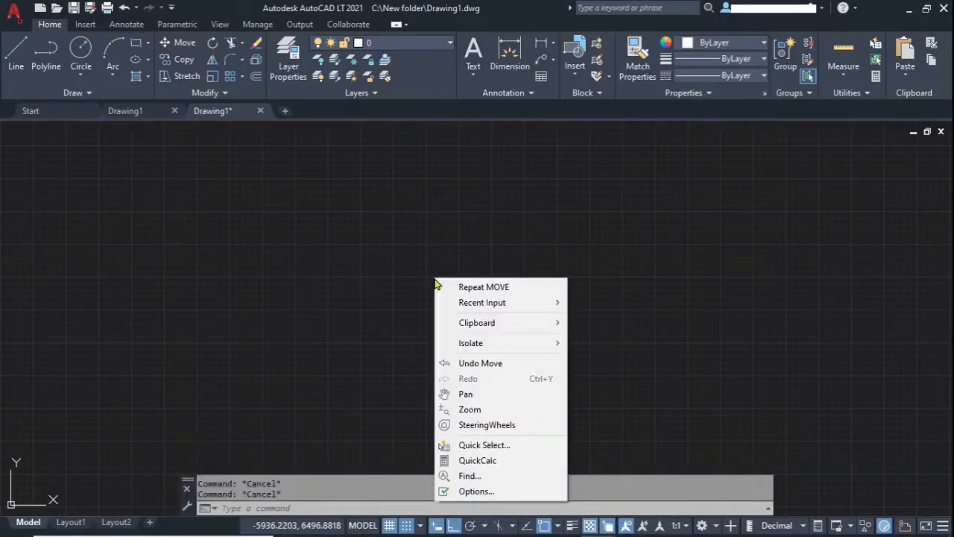
{"action": "left_click", "coordinate": [477, 492]}
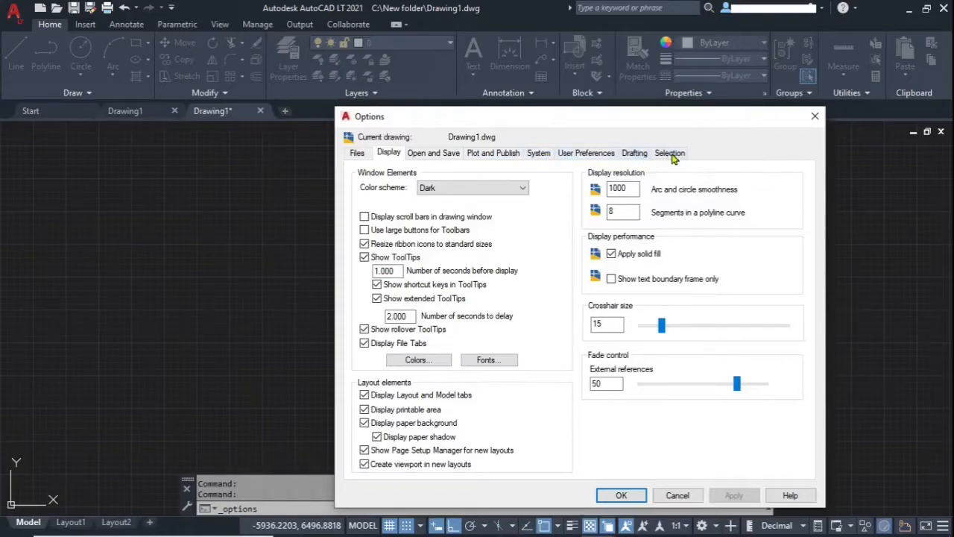
{"action": "left_click", "coordinate": [358, 153]}
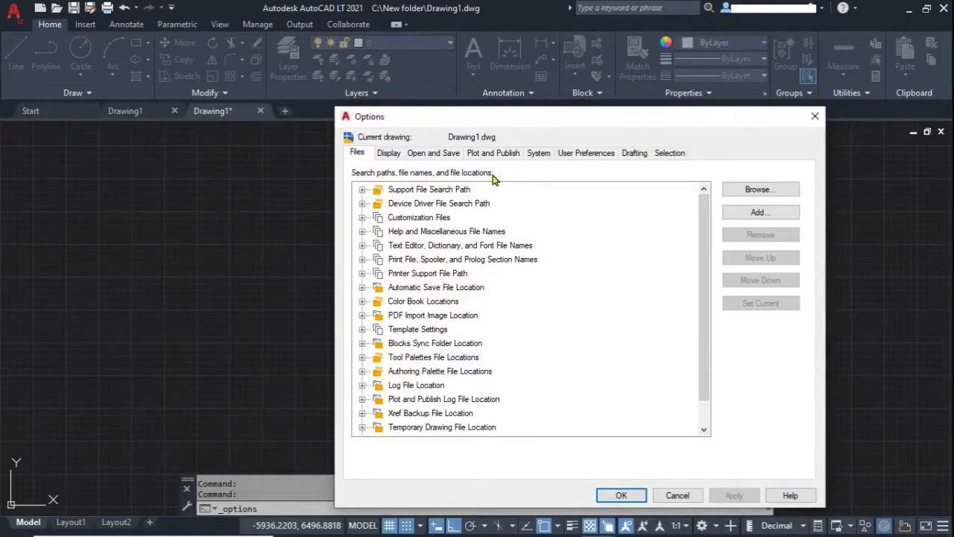
{"action": "mouse_move", "coordinate": [437, 192]}
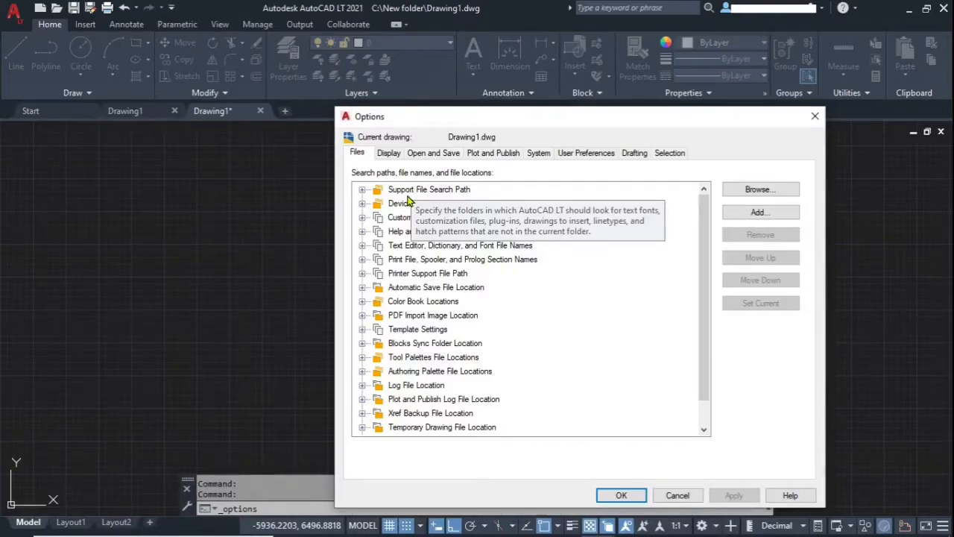
- Try the Light color scheme for the window elements and restore the Dark scheme, applying each change
{"action": "left_click", "coordinate": [389, 153]}
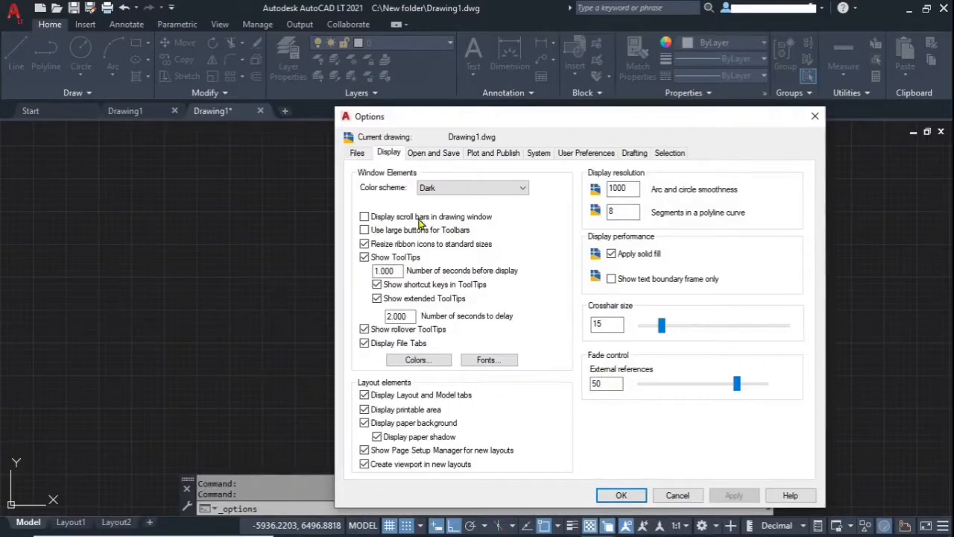
{"action": "left_click", "coordinate": [452, 189]}
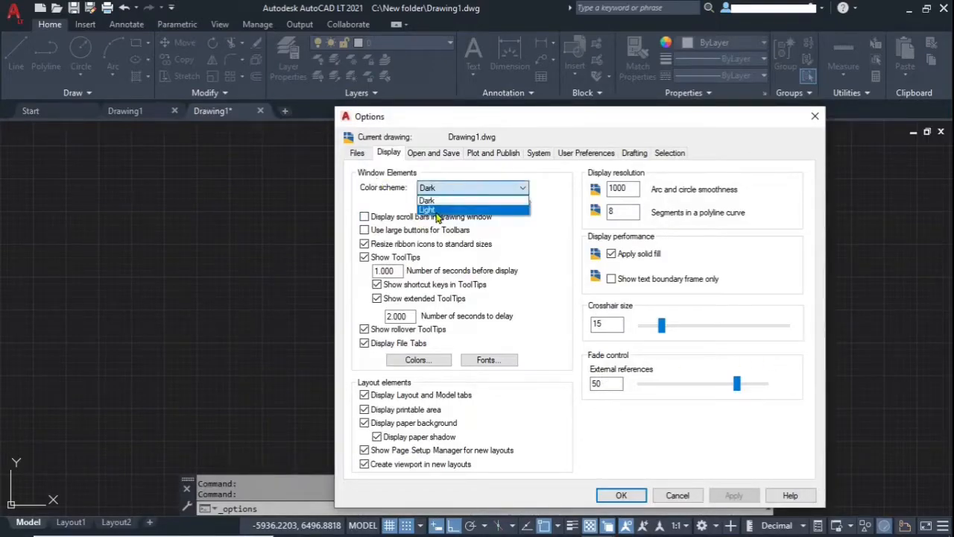
{"action": "left_click", "coordinate": [440, 209]}
{"action": "left_click", "coordinate": [734, 495]}
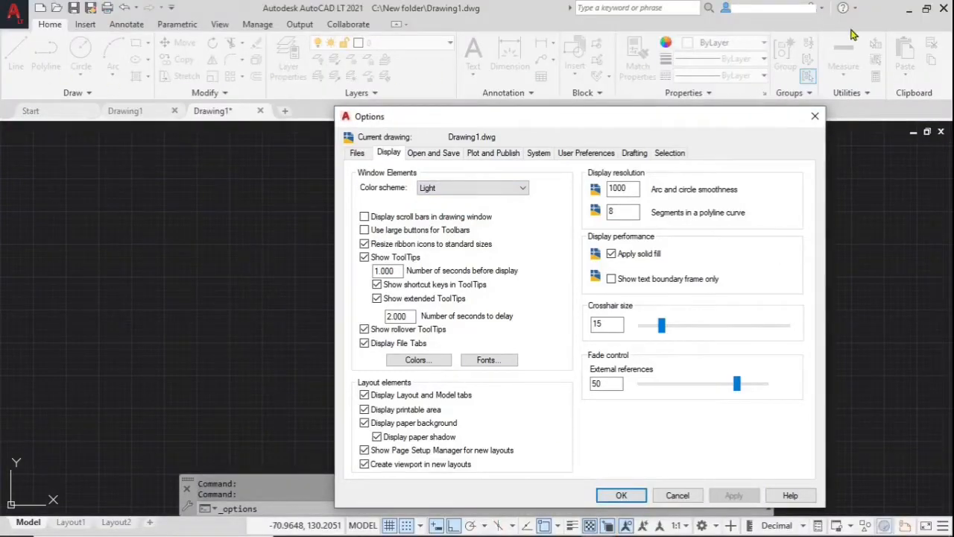
{"action": "left_click", "coordinate": [514, 187]}
{"action": "left_click", "coordinate": [468, 201]}
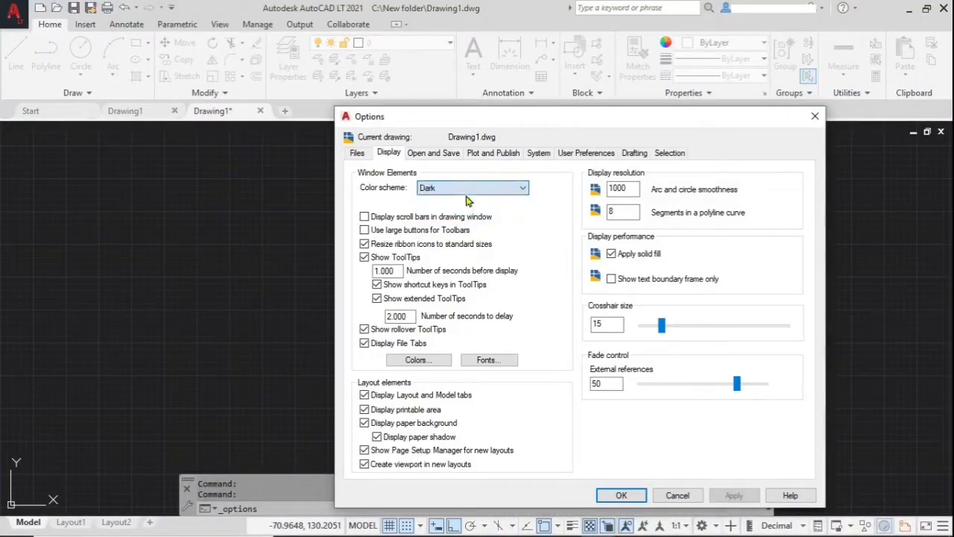
{"action": "left_click", "coordinate": [734, 495]}
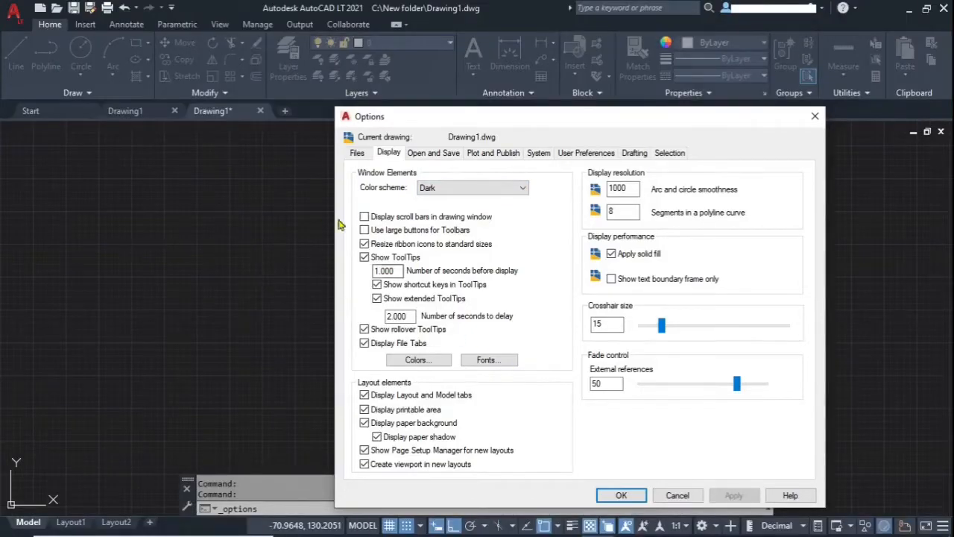
- Try displaying scroll bars in the drawing window, turn them off again and close the Options dialog
{"action": "left_click", "coordinate": [363, 216]}
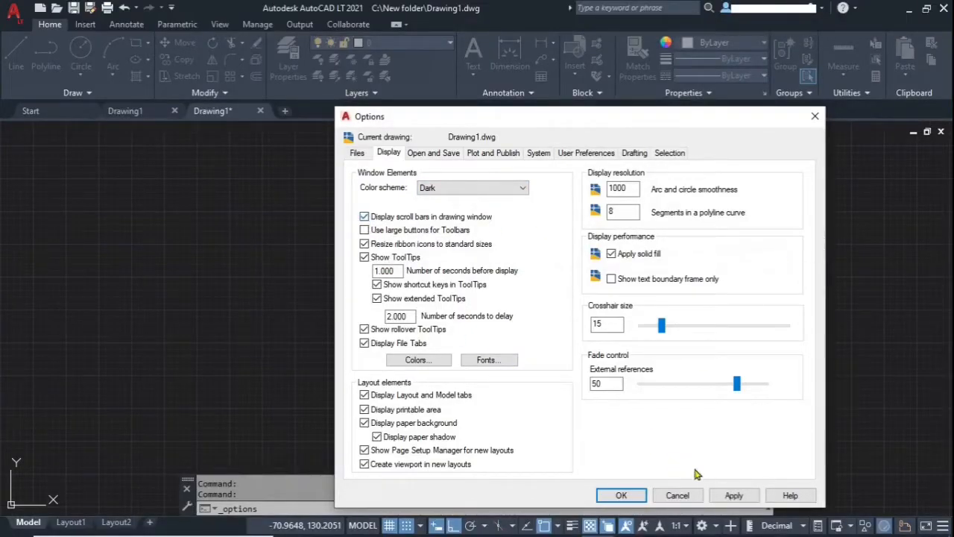
{"action": "left_click", "coordinate": [734, 495]}
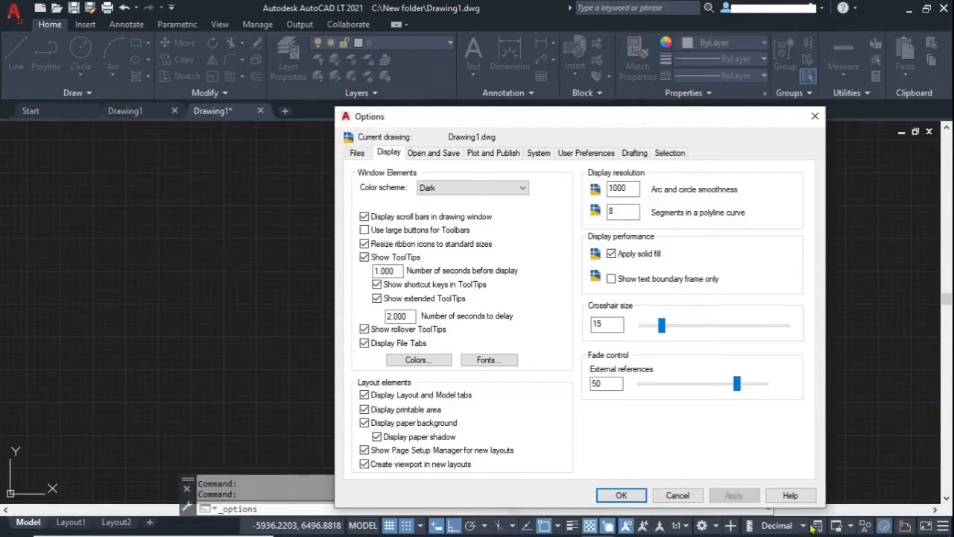
{"action": "left_click", "coordinate": [364, 216]}
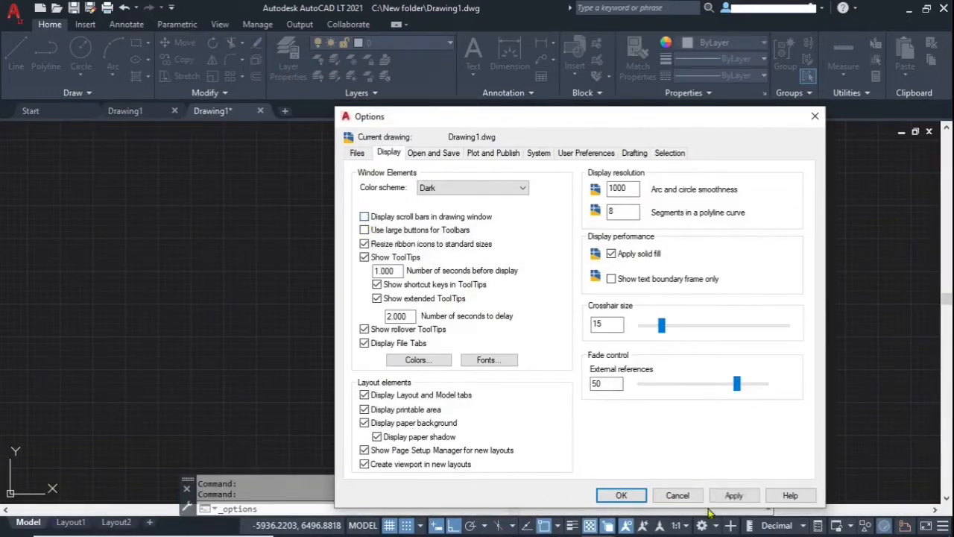
{"action": "left_click", "coordinate": [734, 495]}
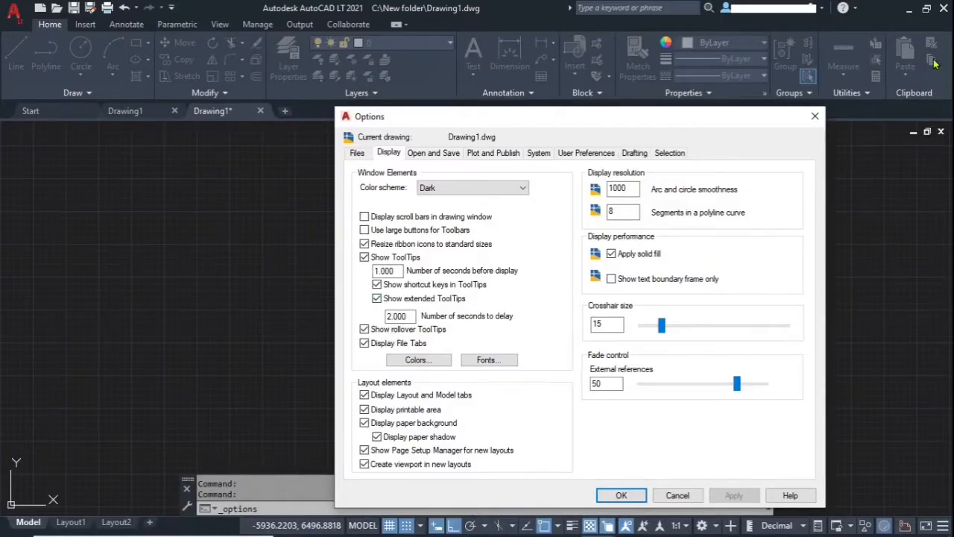
{"action": "left_click", "coordinate": [621, 495]}
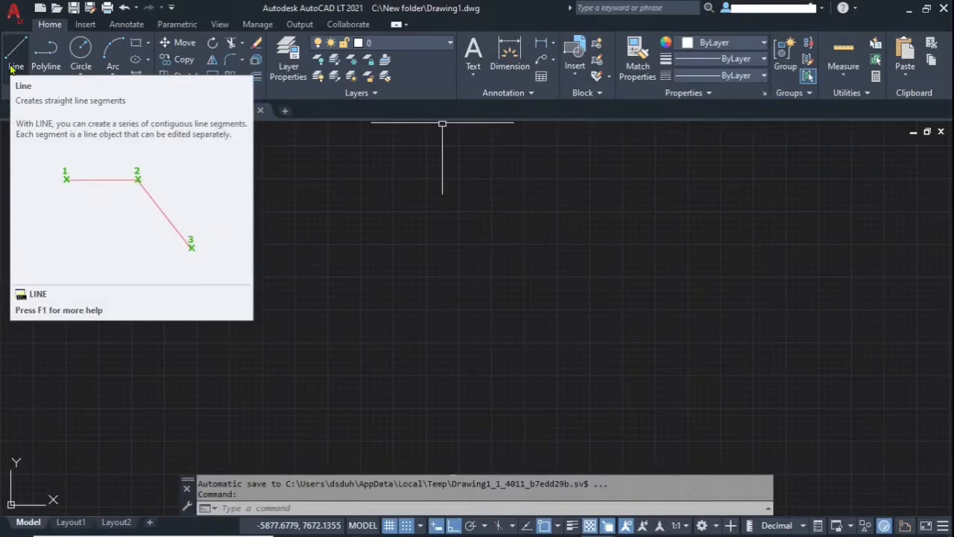
- Set the delay for extended ToolTips to 4 seconds in the display options and accept the change
{"action": "right_click", "coordinate": [370, 249]}
{"action": "left_click", "coordinate": [412, 468]}
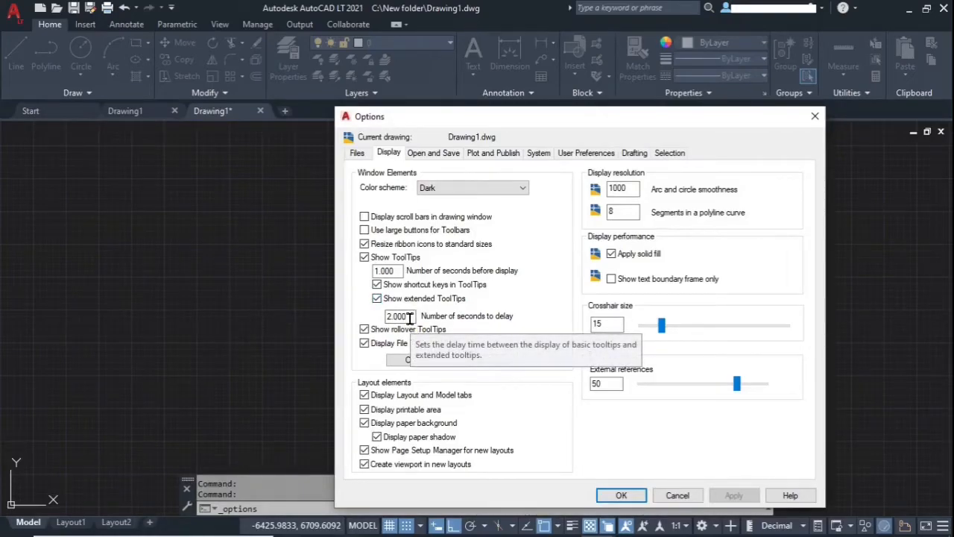
{"action": "left_click_drag", "start_coordinate": [410, 318], "coordinate": [366, 319]}
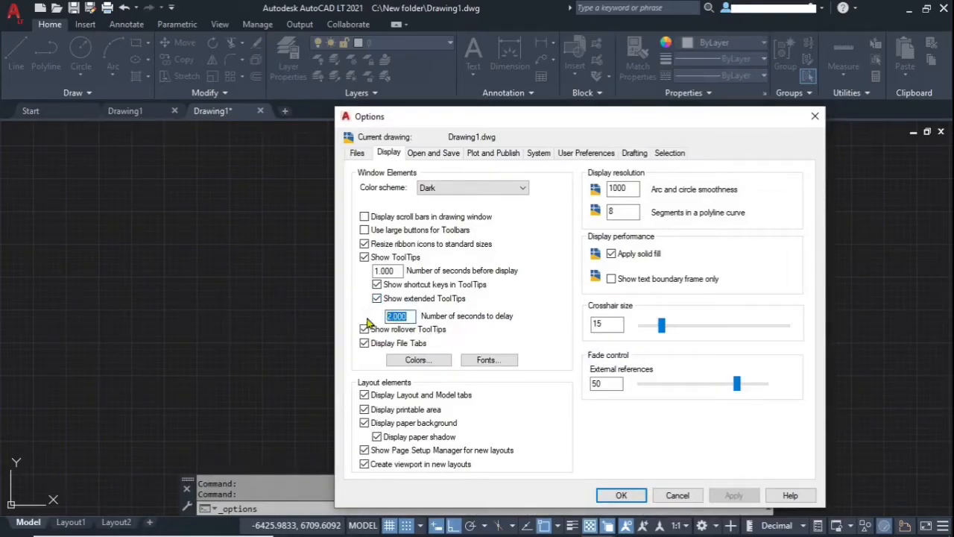
{"action": "type", "text": "4"}
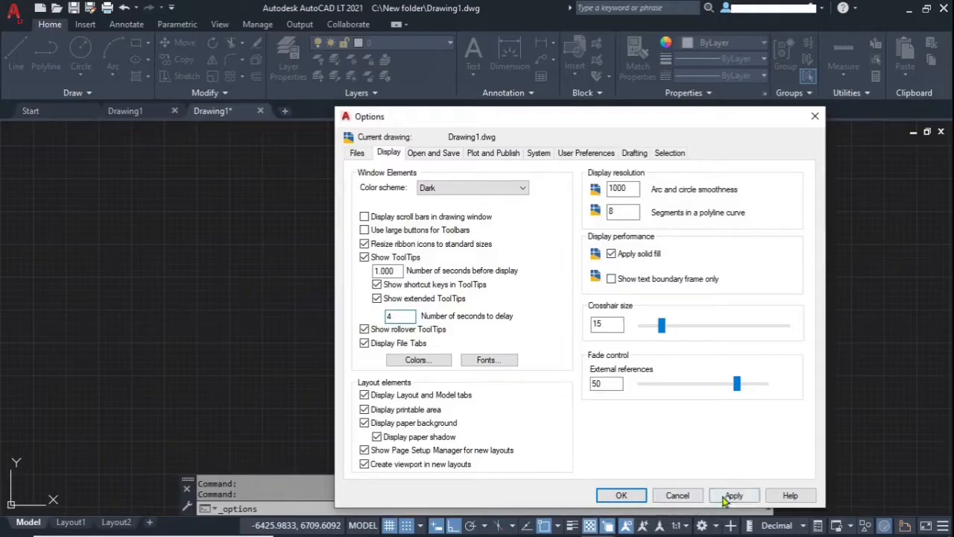
{"action": "left_click", "coordinate": [619, 495]}
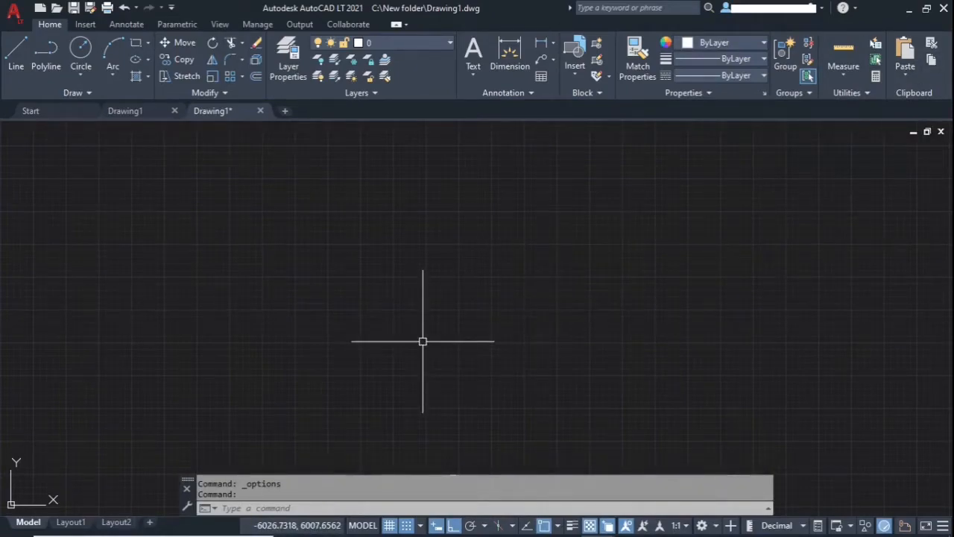
- Try turning off the display of file tabs in the display options and apply it
{"action": "right_click", "coordinate": [447, 254]}
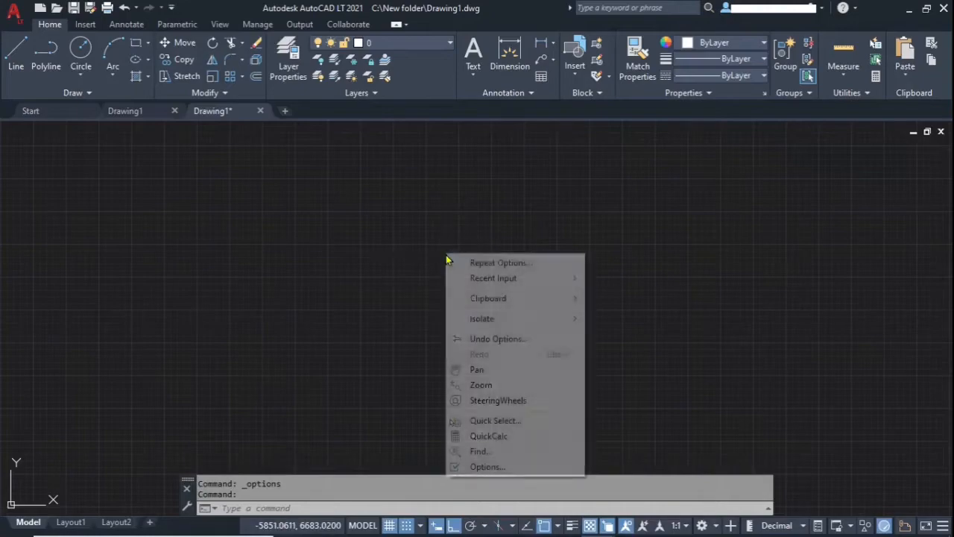
{"action": "left_click", "coordinate": [507, 469]}
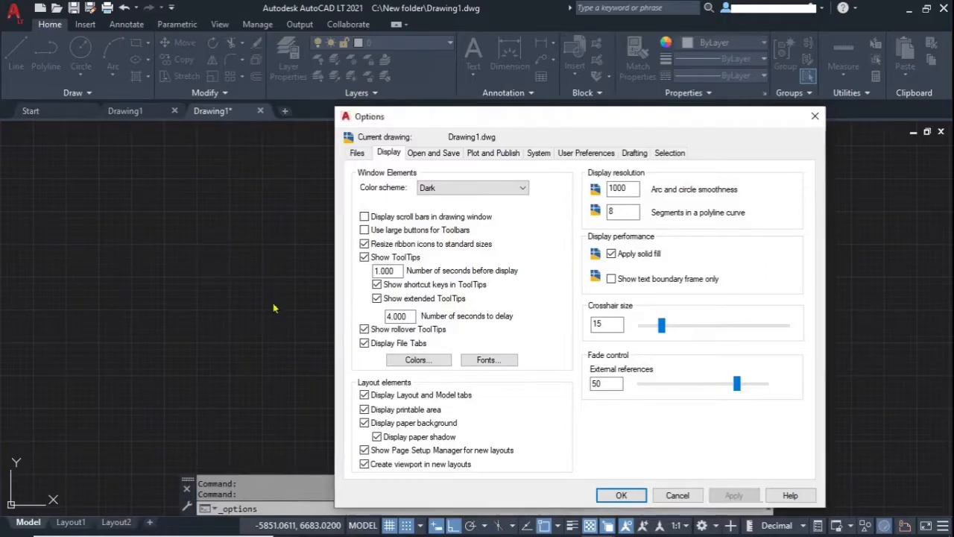
{"action": "left_click", "coordinate": [622, 496]}
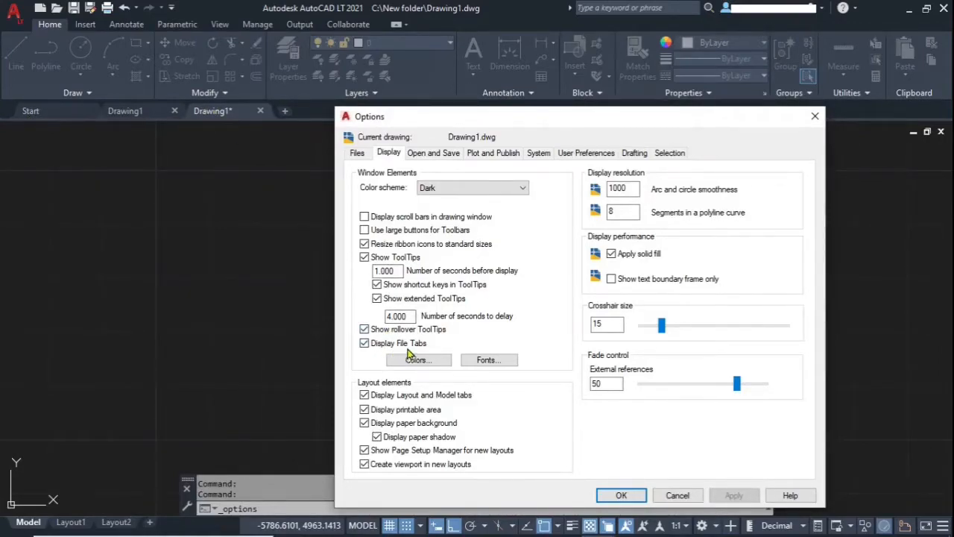
{"action": "left_click", "coordinate": [366, 346]}
{"action": "left_click", "coordinate": [734, 495]}
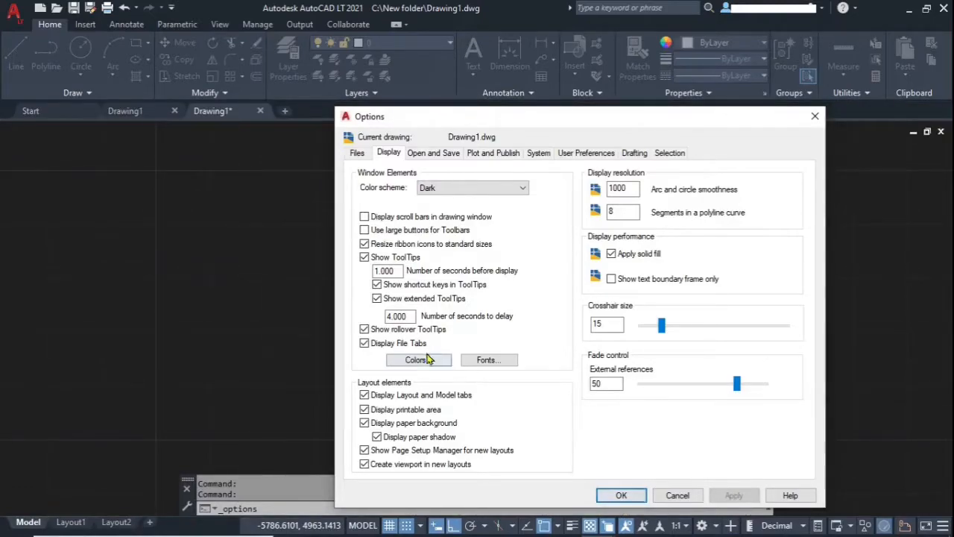
- Examine the drawing window colors for the 2D model space, Sheet / layout, Hidden, Block editor and Command line contexts, leaving without changes
{"action": "left_click", "coordinate": [418, 360]}
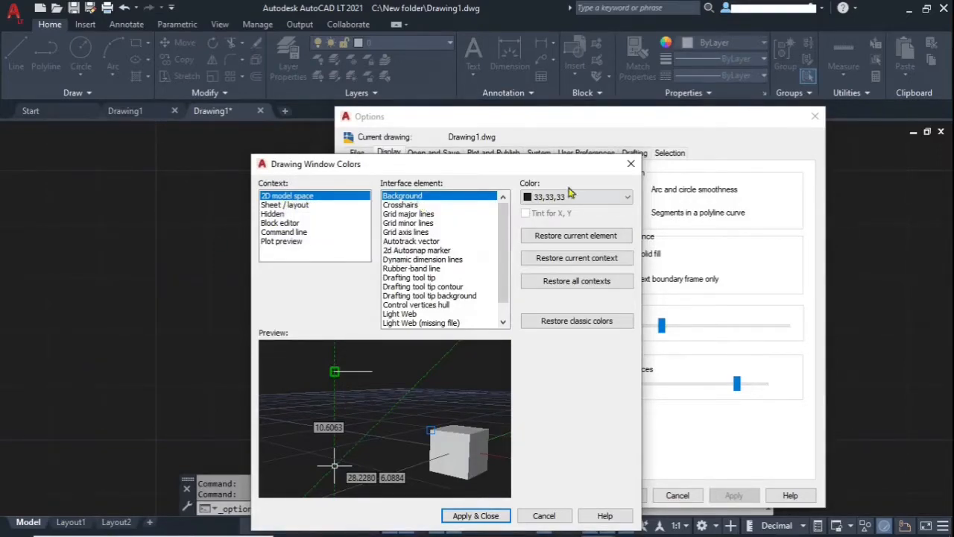
{"action": "left_click", "coordinate": [468, 206]}
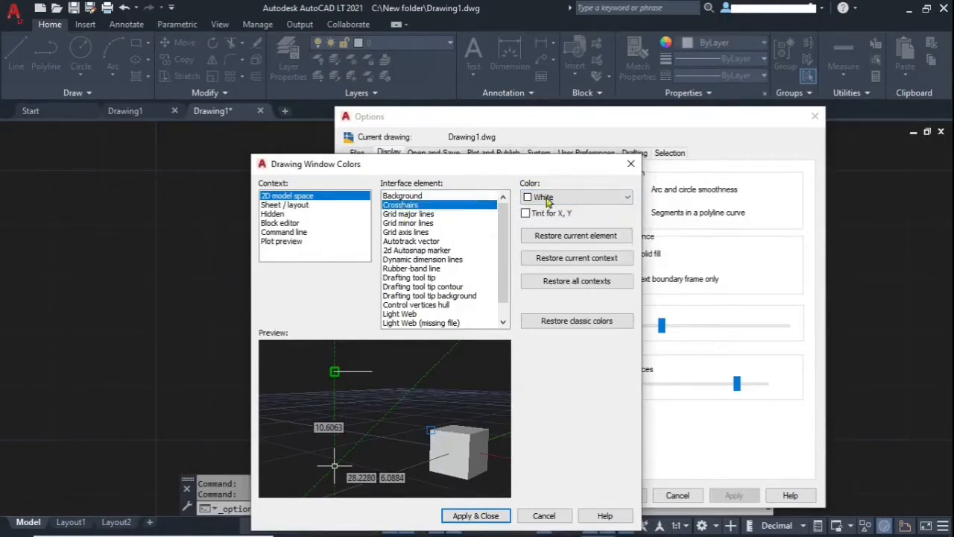
{"action": "left_click", "coordinate": [401, 215]}
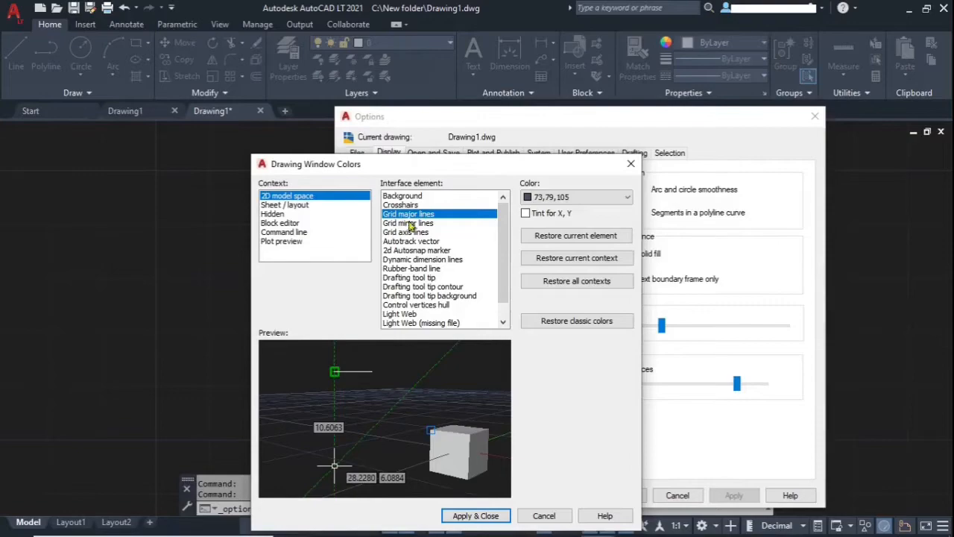
{"action": "left_click", "coordinate": [417, 232]}
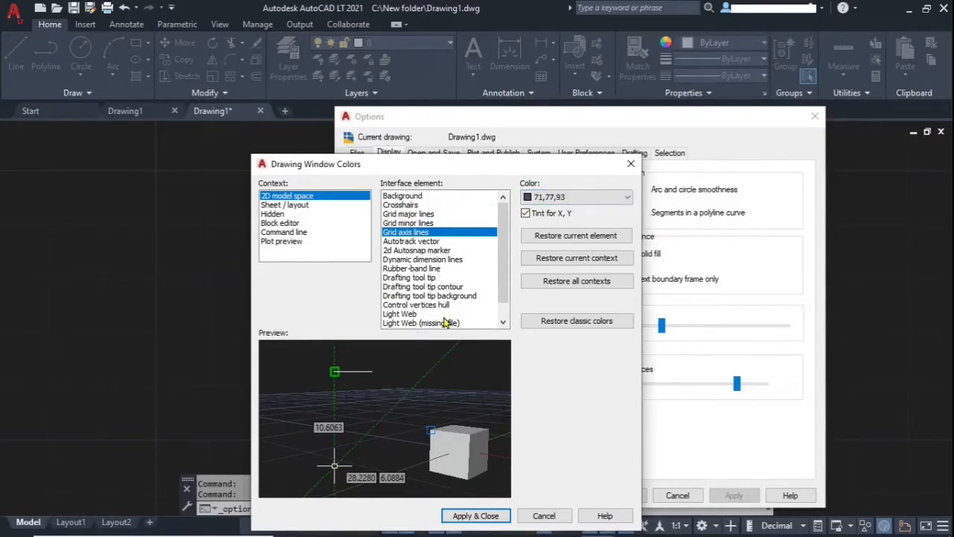
{"action": "scroll", "coordinate": [500, 322], "scroll_direction": "down", "scroll_amount": 1}
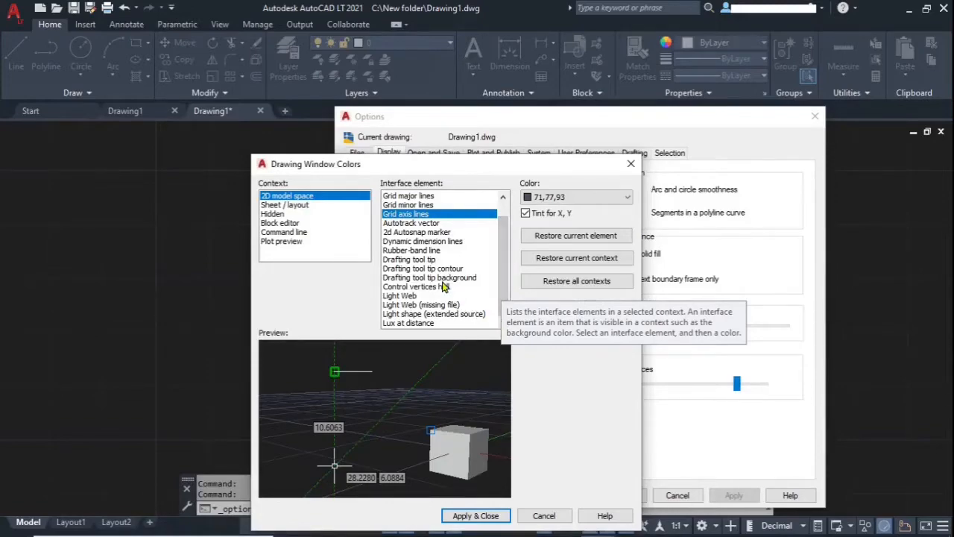
{"action": "left_click", "coordinate": [277, 205]}
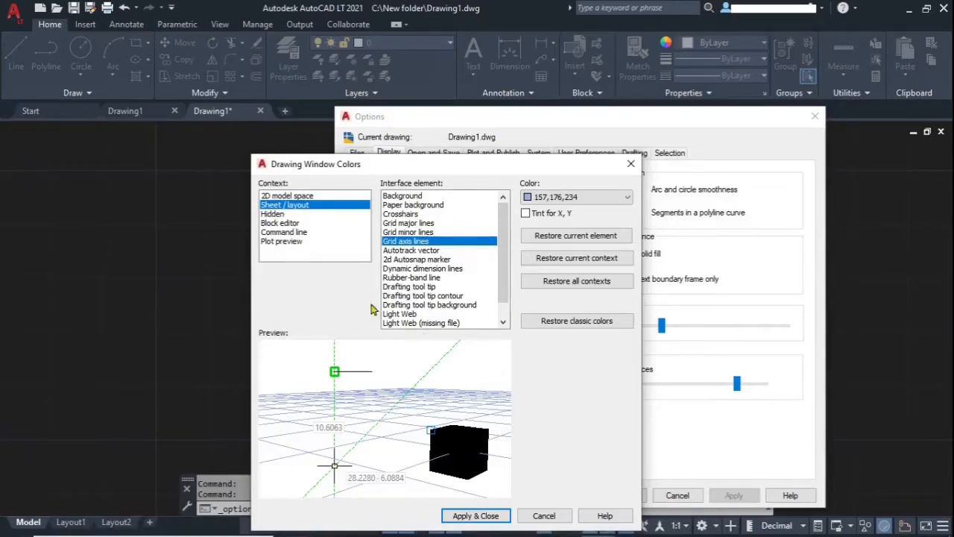
{"action": "left_click", "coordinate": [262, 214]}
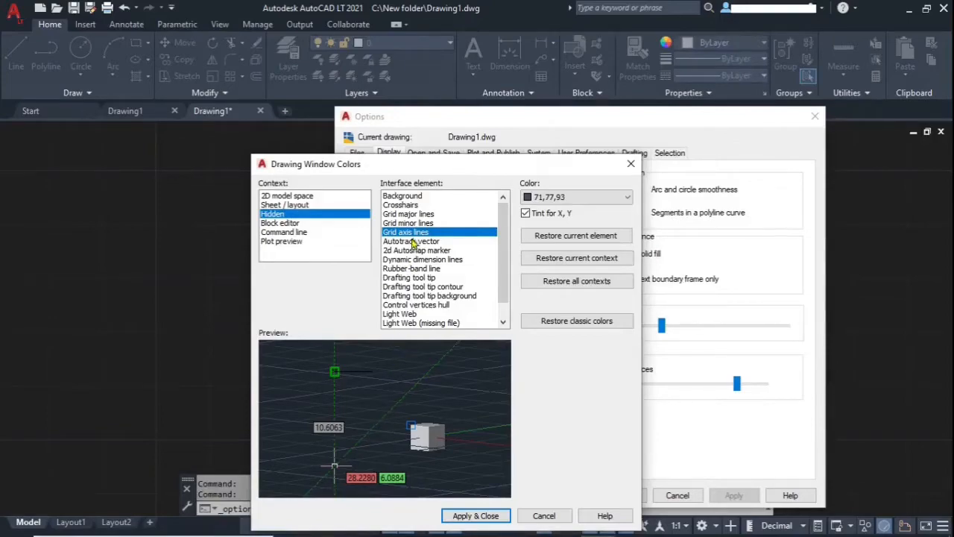
{"action": "left_click", "coordinate": [269, 223]}
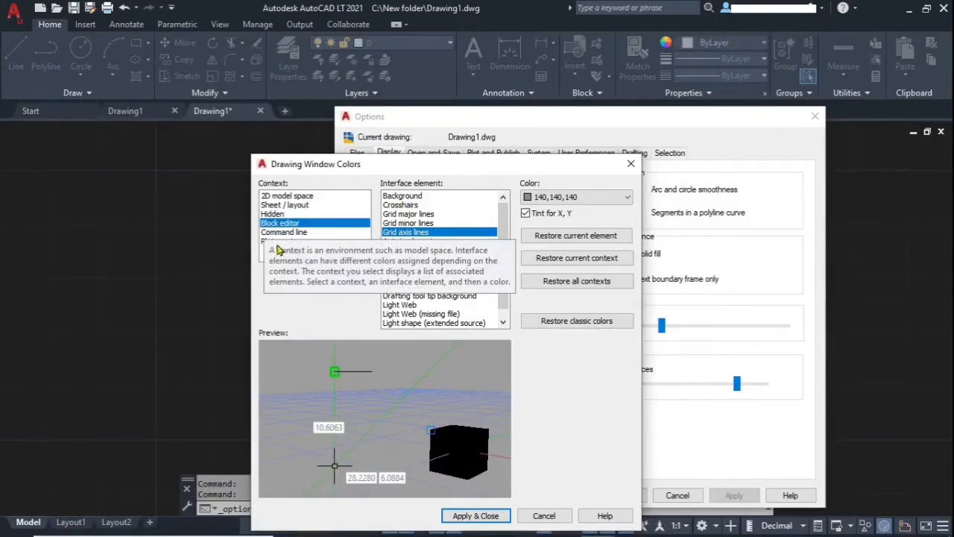
{"action": "left_click", "coordinate": [273, 234]}
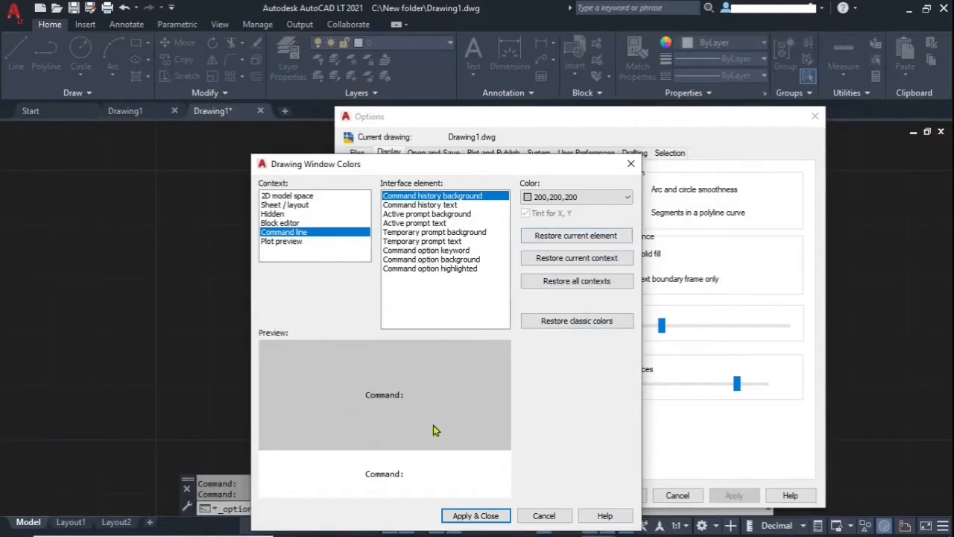
{"action": "left_click", "coordinate": [545, 516]}
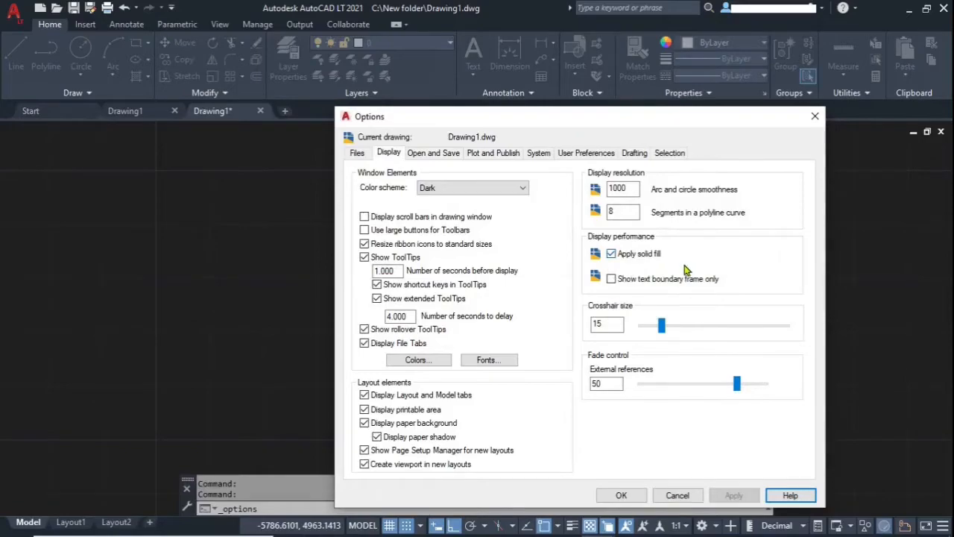
- Turn on showing the text boundary frame only in the display performance options and accept the settings
{"action": "left_click", "coordinate": [611, 280]}
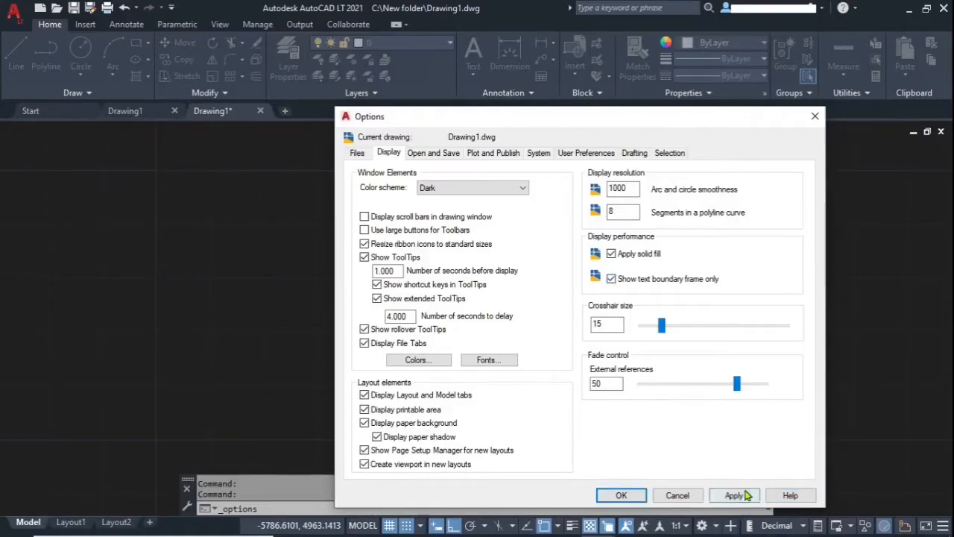
{"action": "left_click", "coordinate": [733, 499]}
{"action": "left_click", "coordinate": [621, 497]}
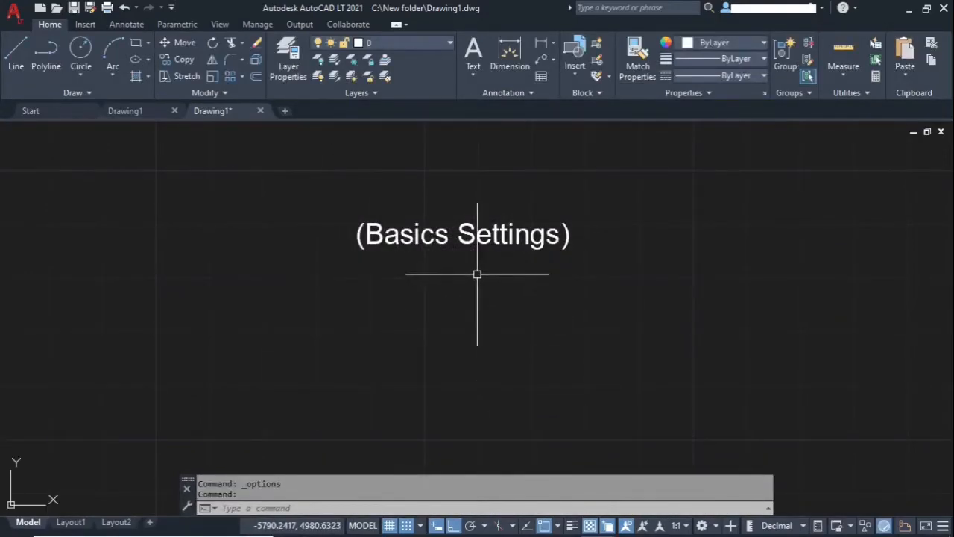
- Regenerate the entire drawing with REGENALL to refresh how the "(Basics Settings)" text is displayed
{"action": "type", "text": "REA"}
{"action": "key", "text": "Return"}
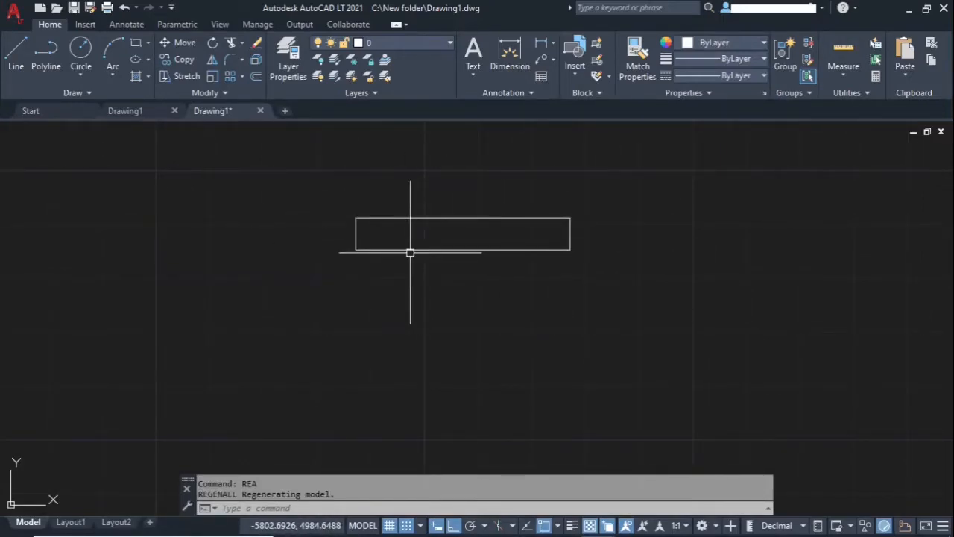
- Turn off showing the text boundary frame only in the display performance options, apply it, and regenerate the drawing
{"action": "right_click", "coordinate": [437, 304]}
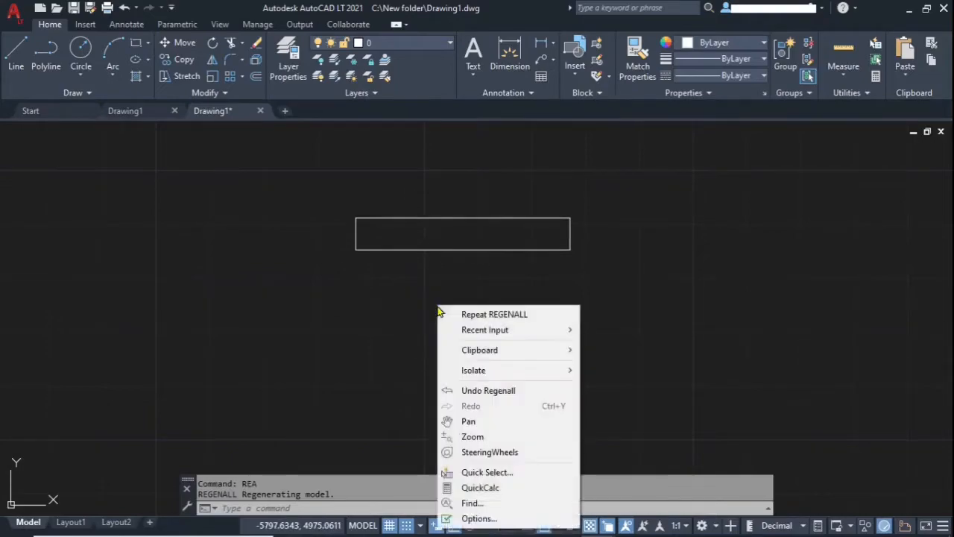
{"action": "left_click", "coordinate": [481, 519]}
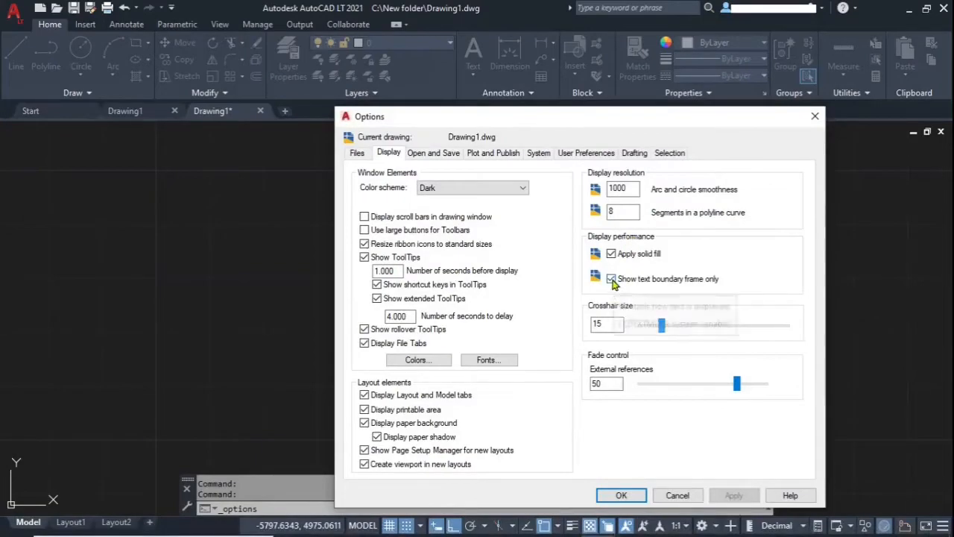
{"action": "left_click", "coordinate": [611, 279]}
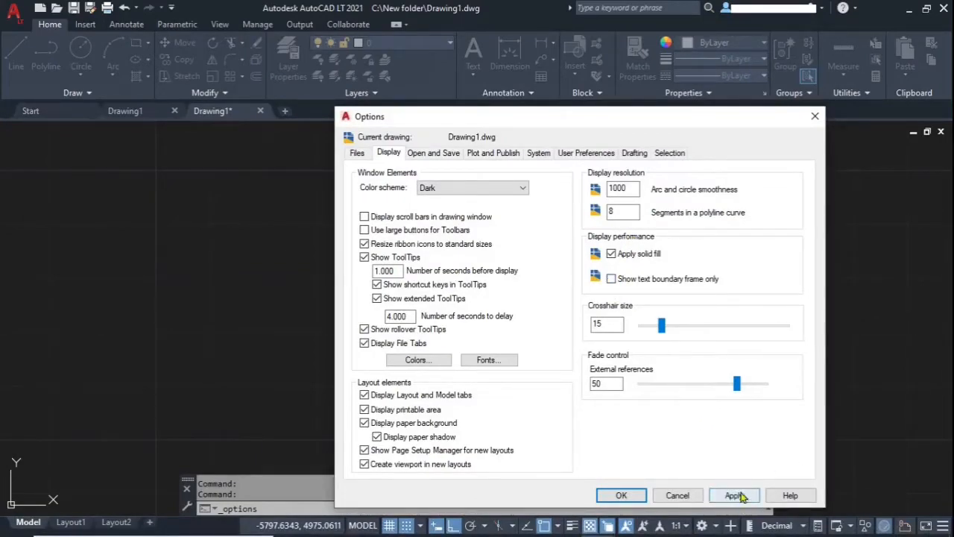
{"action": "left_click", "coordinate": [731, 495]}
{"action": "left_click", "coordinate": [621, 495]}
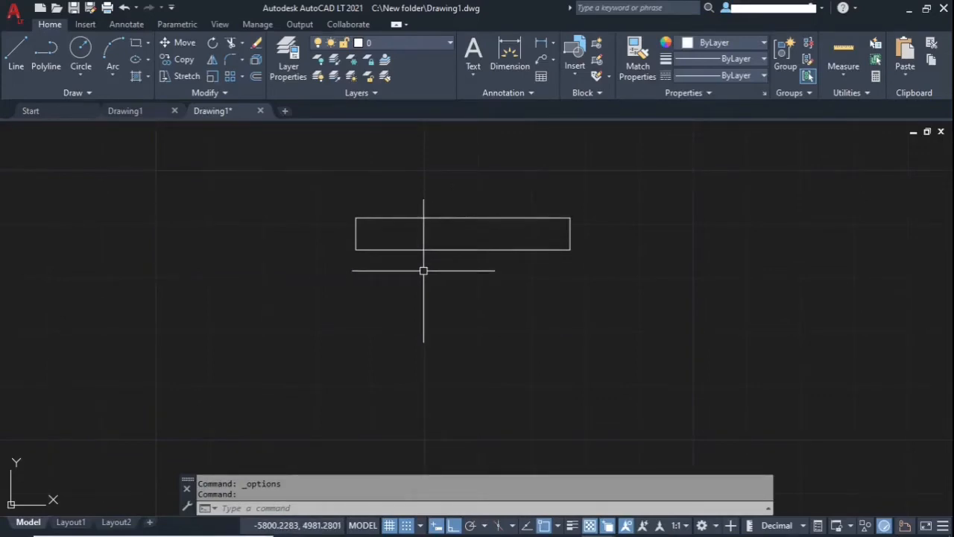
{"action": "type", "text": "RE"}
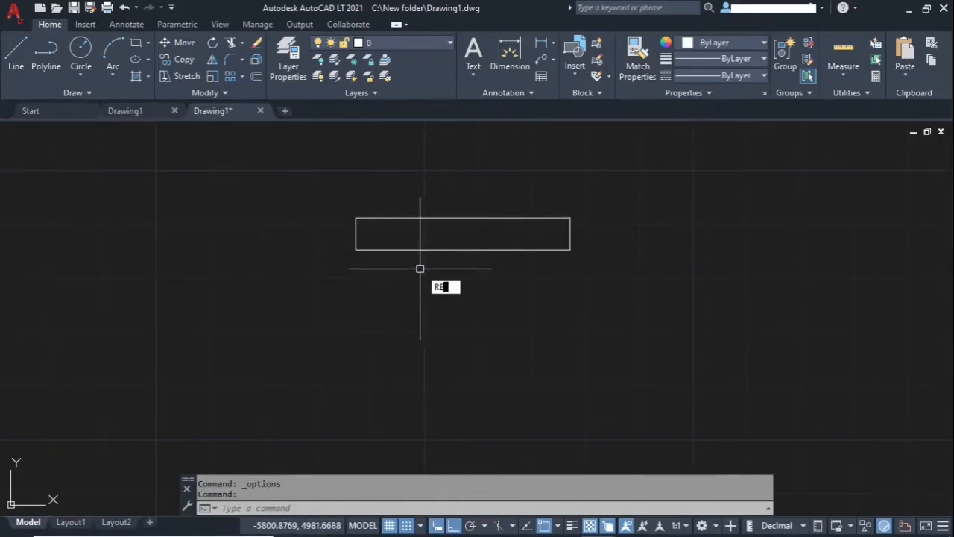
{"action": "key", "text": "Return"}
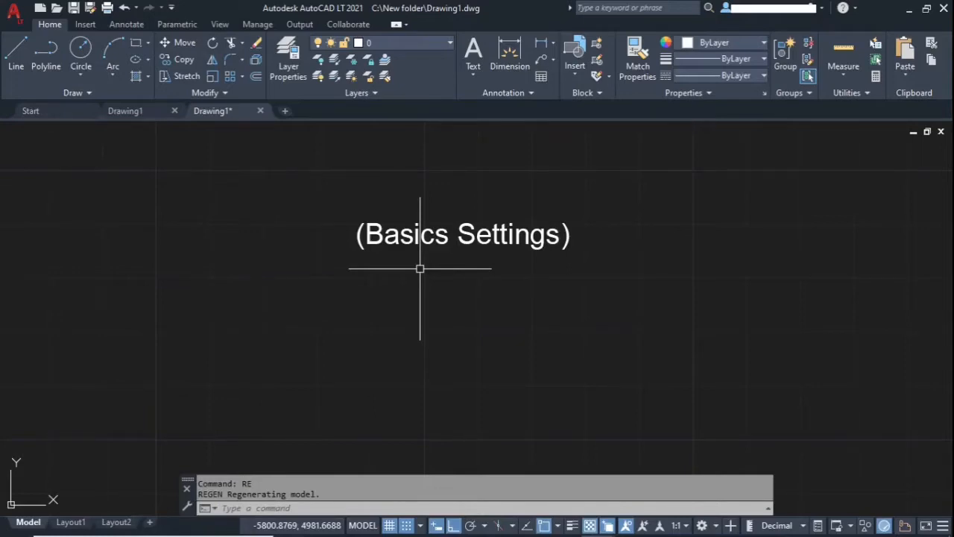
- Increase the crosshair size to 63 in the display options, applying and accepting the change
{"action": "right_click", "coordinate": [477, 384]}
{"action": "left_click", "coordinate": [534, 373]}
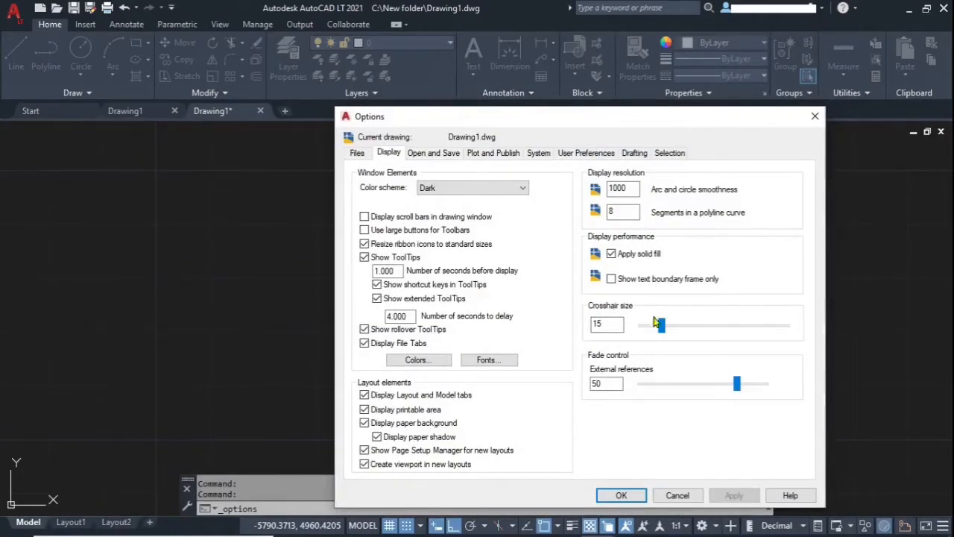
{"action": "left_click_drag", "start_coordinate": [662, 325], "coordinate": [733, 346]}
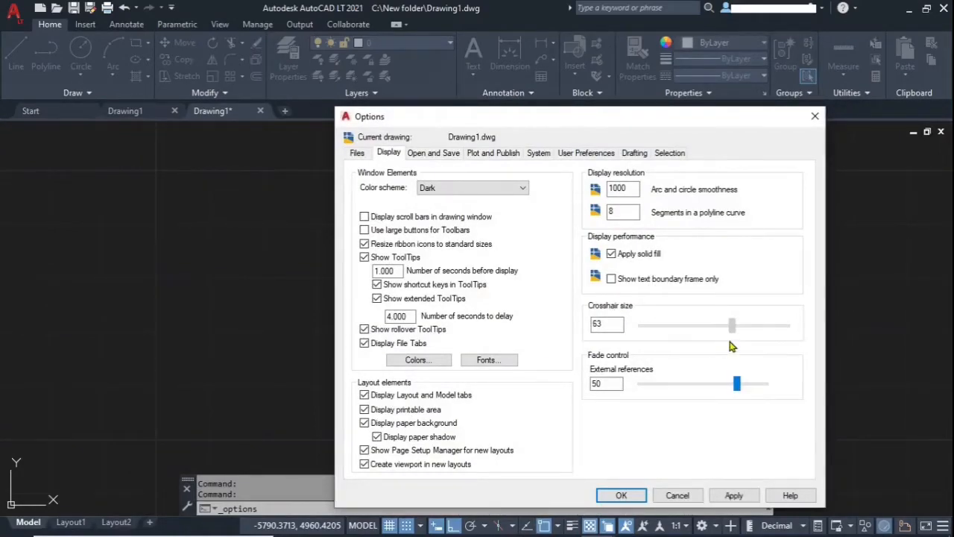
{"action": "left_click", "coordinate": [735, 495]}
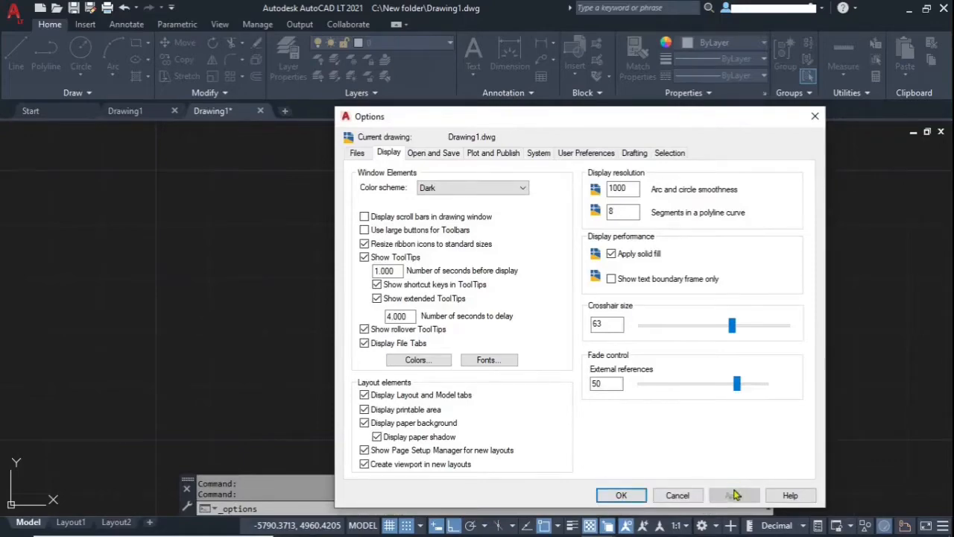
{"action": "left_click", "coordinate": [622, 496]}
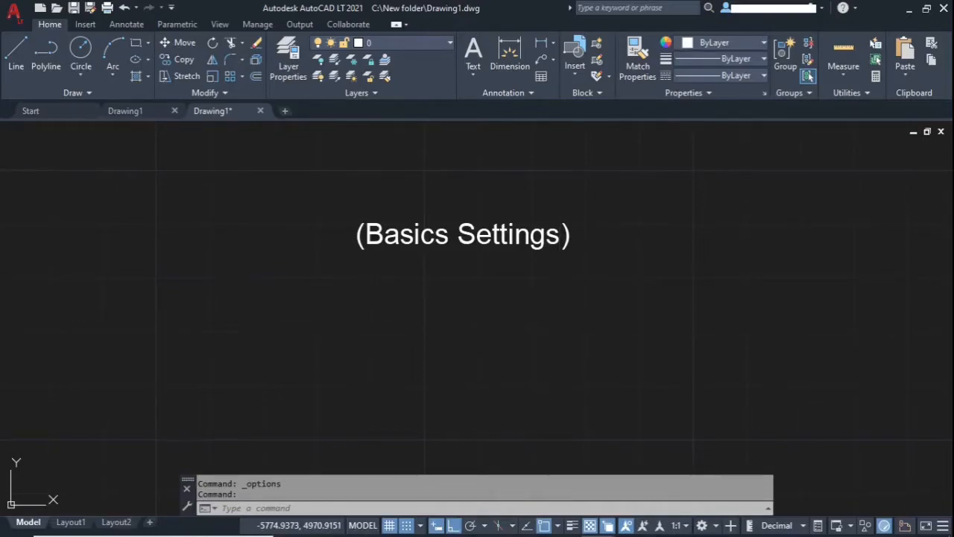
- Reopen the display options and set the crosshair size to its maximum of 100, accepting the change
{"action": "key", "text": "Return"}
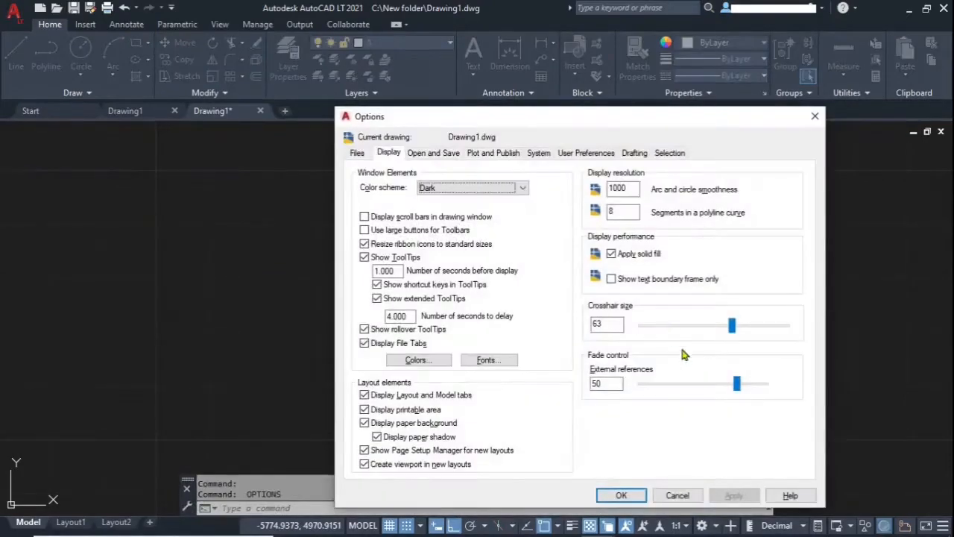
{"action": "left_click_drag", "start_coordinate": [733, 325], "coordinate": [783, 331]}
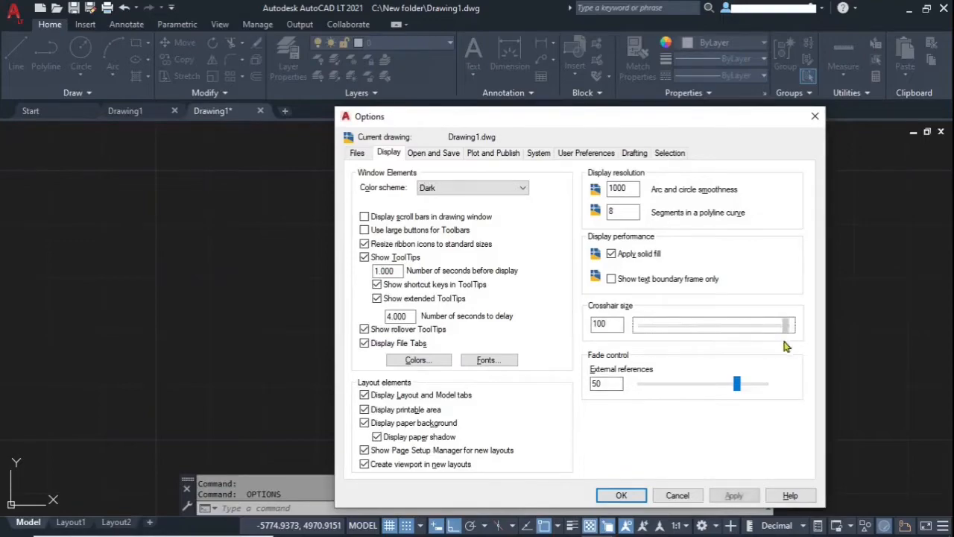
{"action": "left_click", "coordinate": [733, 496]}
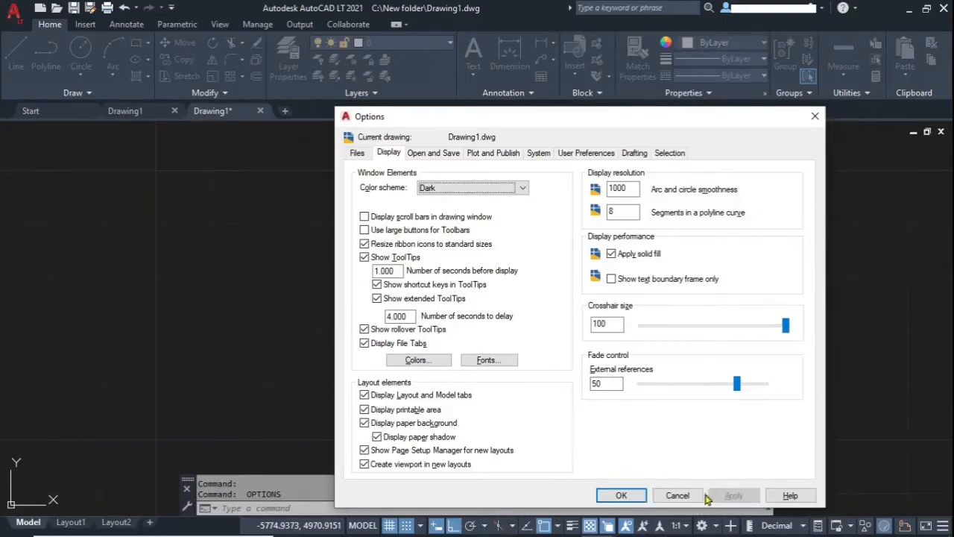
{"action": "left_click", "coordinate": [621, 496]}
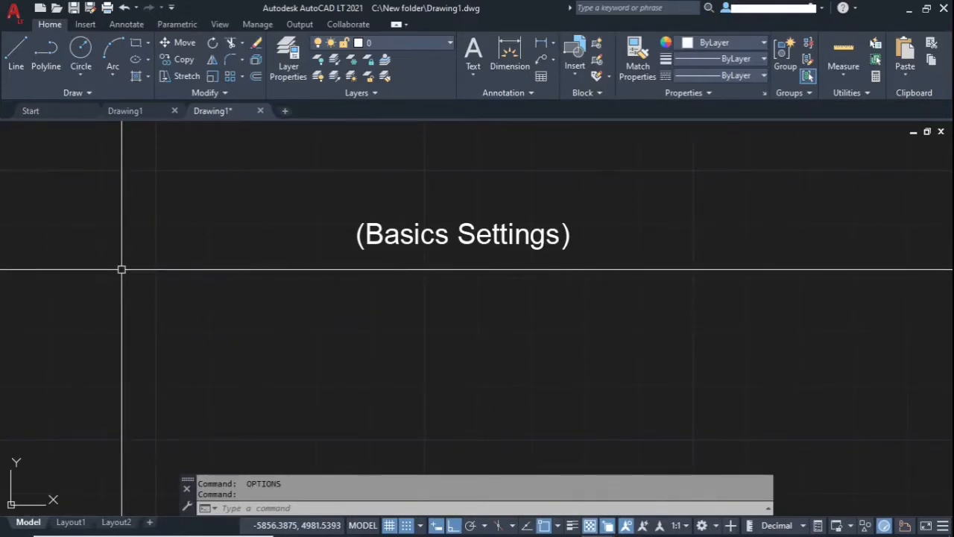
- Open the options again and set the crosshair size to 15
{"action": "left_click", "coordinate": [220, 508]}
{"action": "type", "text": "op"}
{"action": "key", "text": "Return"}
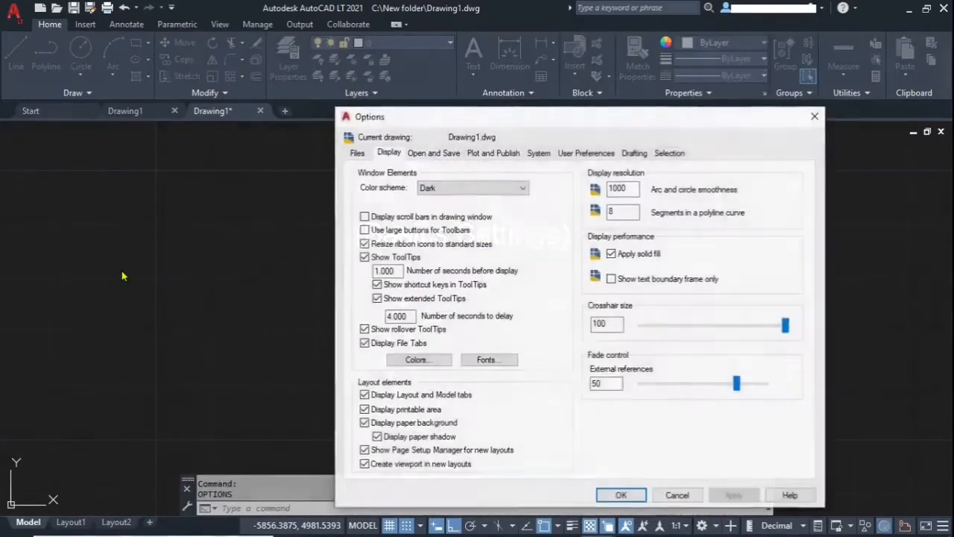
{"action": "left_click_drag", "start_coordinate": [621, 324], "coordinate": [570, 340]}
{"action": "type", "text": "15"}
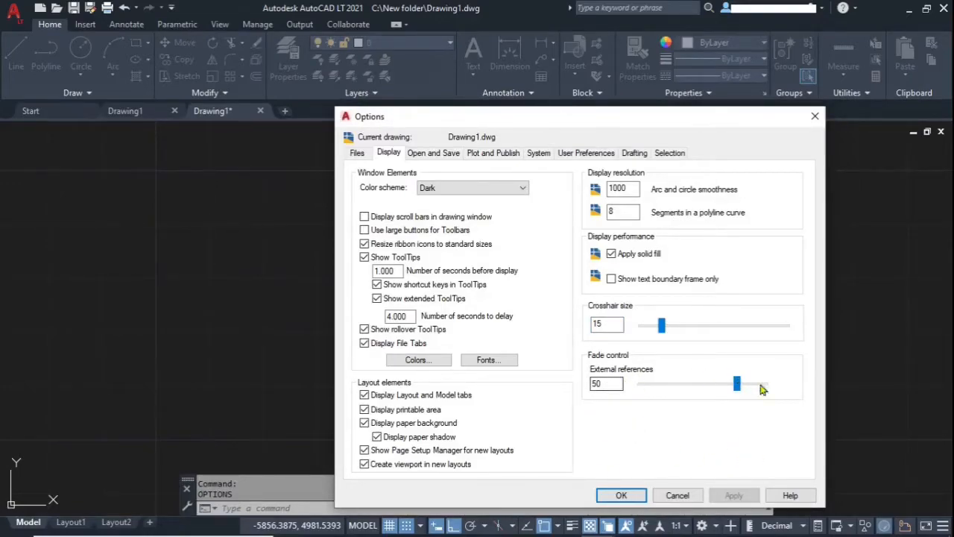
- Try AutoCAD LT 2018 Drawing (*.dwg) as the default file format for saving drawings
{"action": "left_click", "coordinate": [439, 153]}
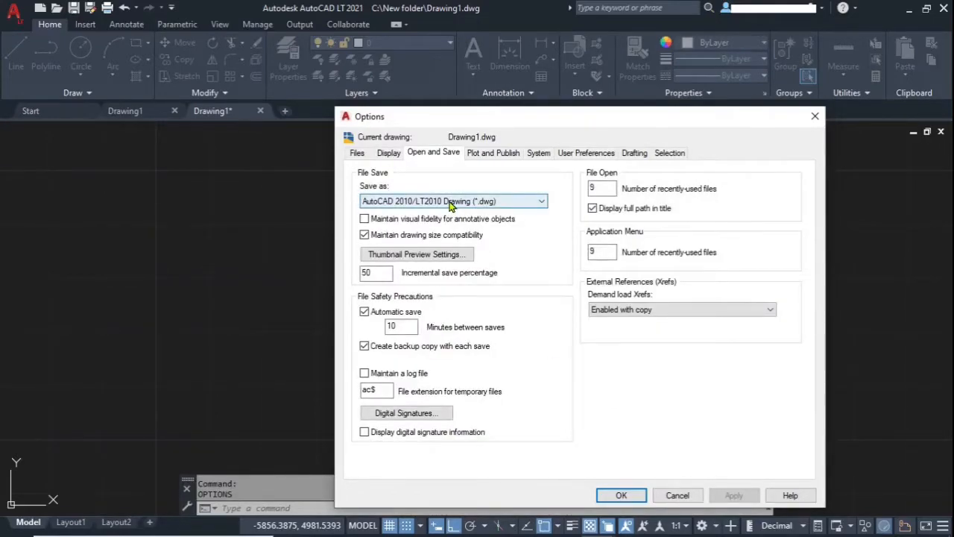
{"action": "left_click", "coordinate": [448, 201]}
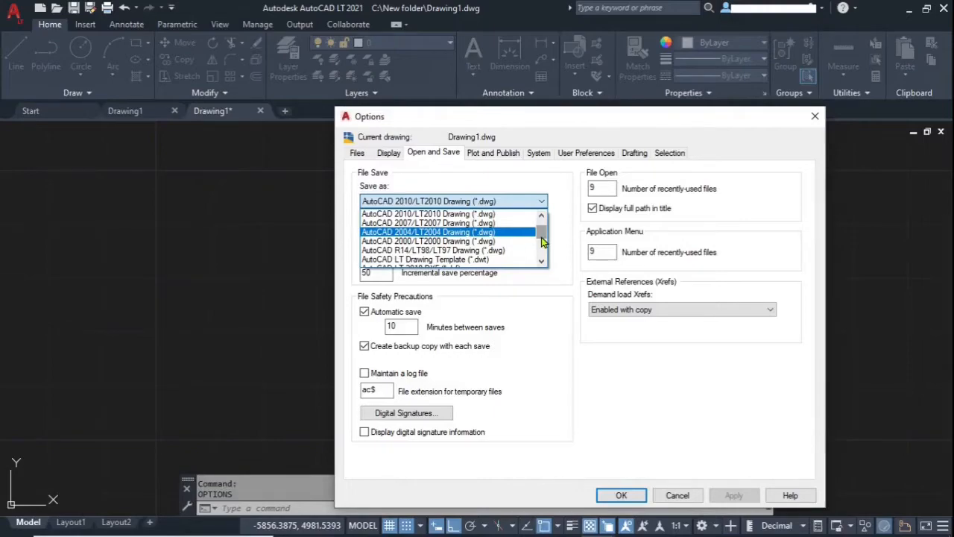
{"action": "left_click_drag", "start_coordinate": [542, 234], "coordinate": [542, 222]}
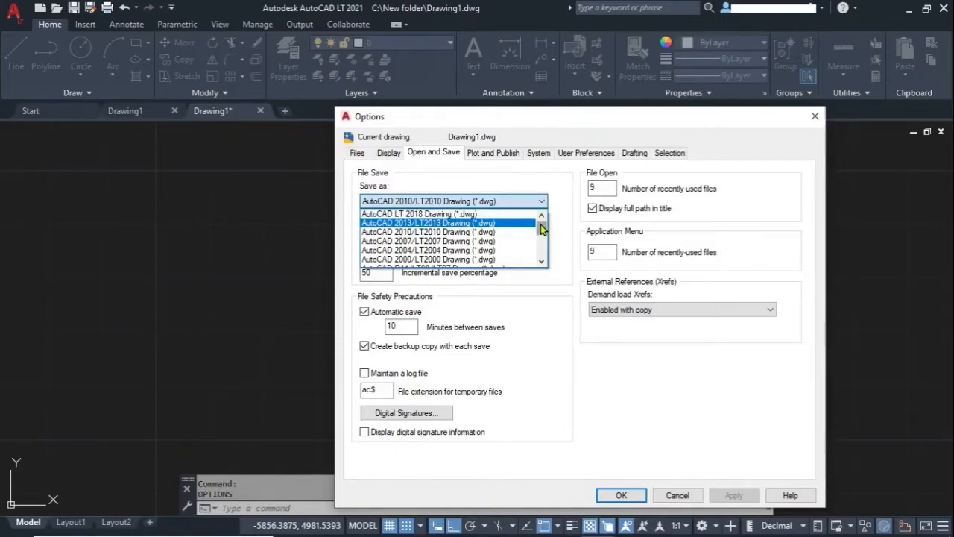
{"action": "left_click_drag", "start_coordinate": [542, 229], "coordinate": [542, 217]}
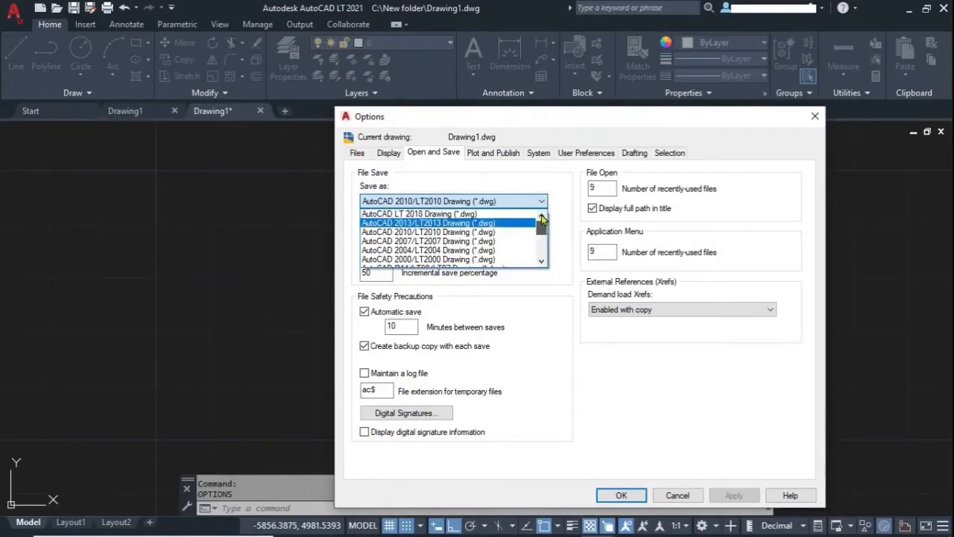
{"action": "left_click", "coordinate": [440, 214]}
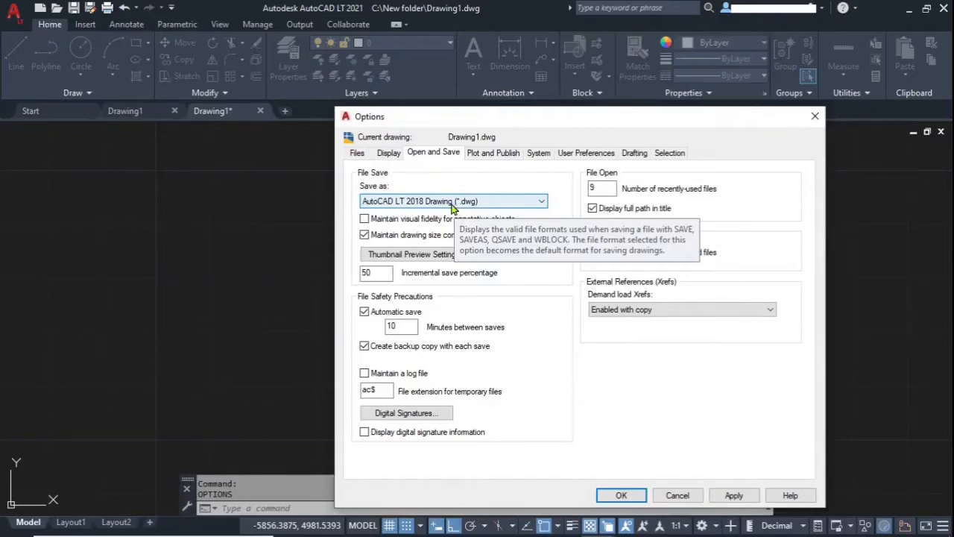
- Set the default save format to AutoCAD 2010/LT2010 Drawing (*.dwg) and look through the remaining template and DXF formats
{"action": "left_click", "coordinate": [451, 206]}
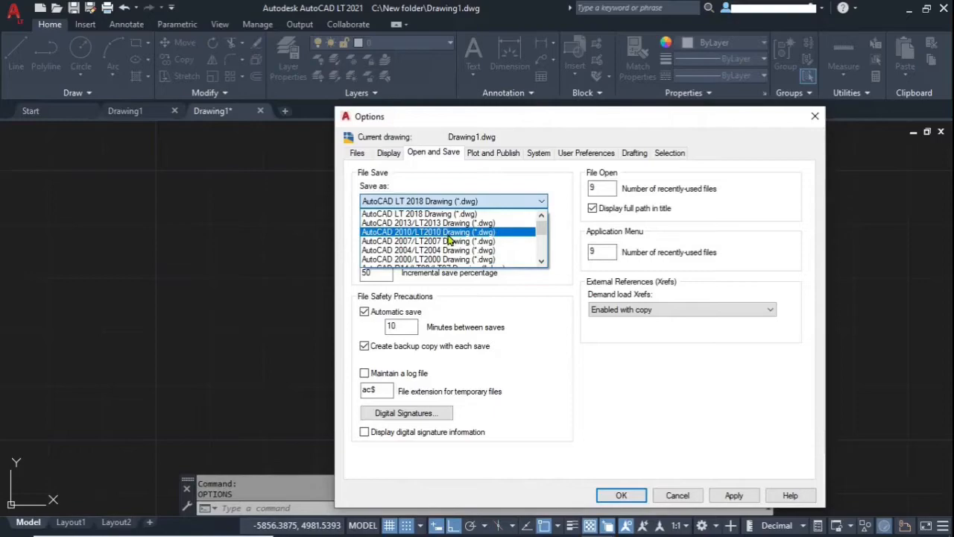
{"action": "left_click", "coordinate": [448, 234]}
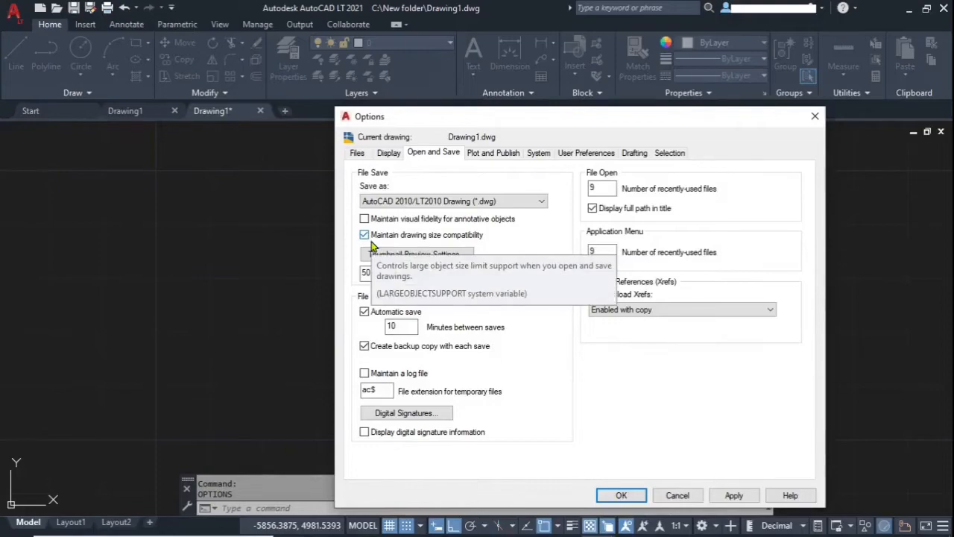
{"action": "left_click", "coordinate": [417, 201]}
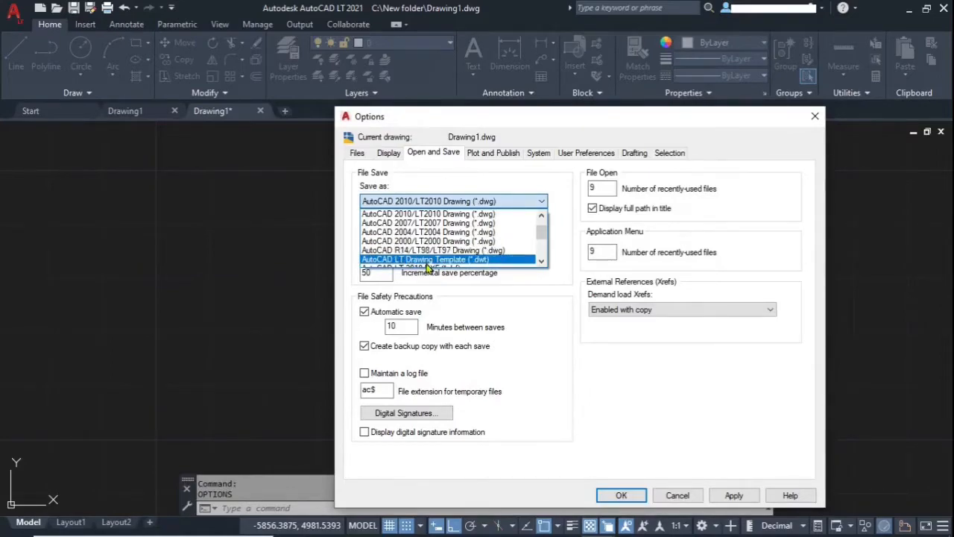
{"action": "scroll", "coordinate": [542, 247], "scroll_direction": "down", "scroll_amount": 3}
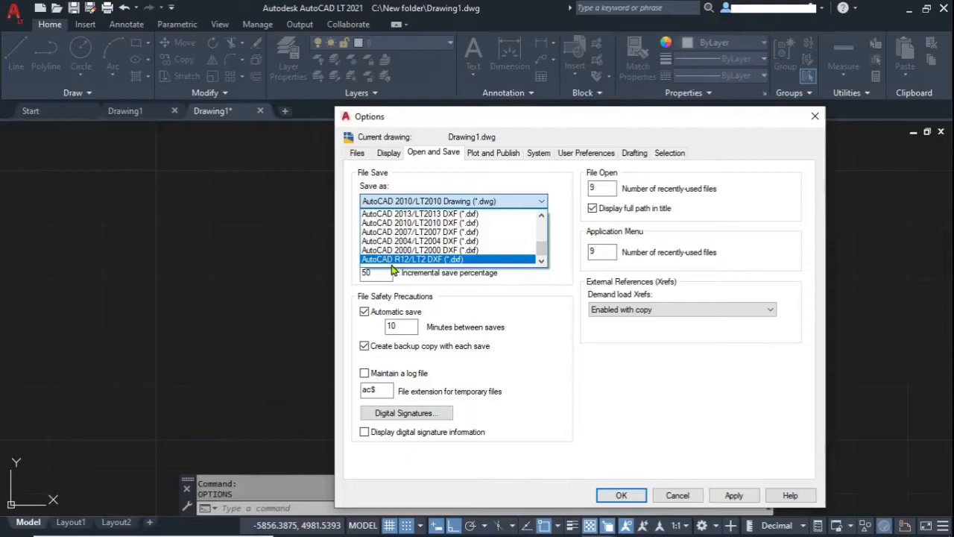
{"action": "left_click", "coordinate": [520, 201]}
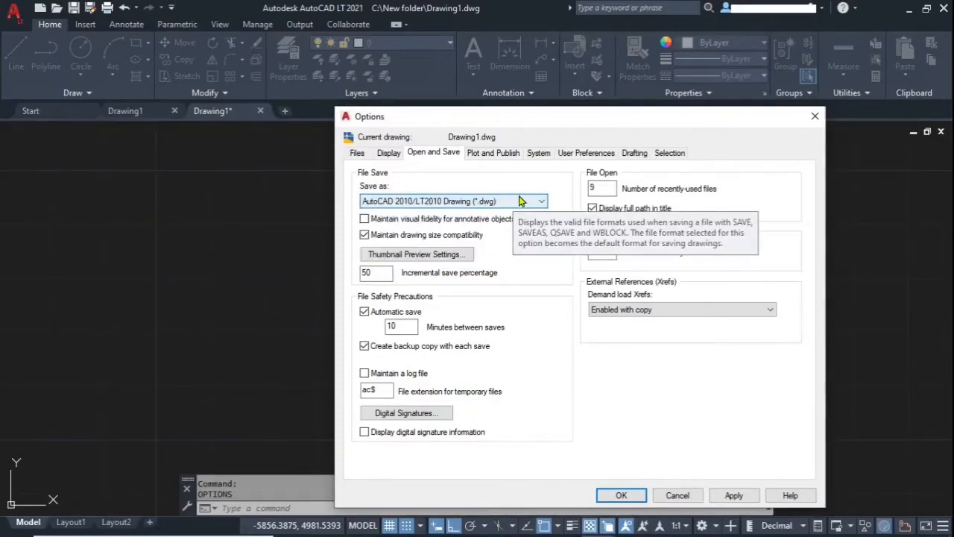
- Examine the thumbnail preview settings, including the option to save a thumbnail preview image, and close them
{"action": "left_click", "coordinate": [454, 256]}
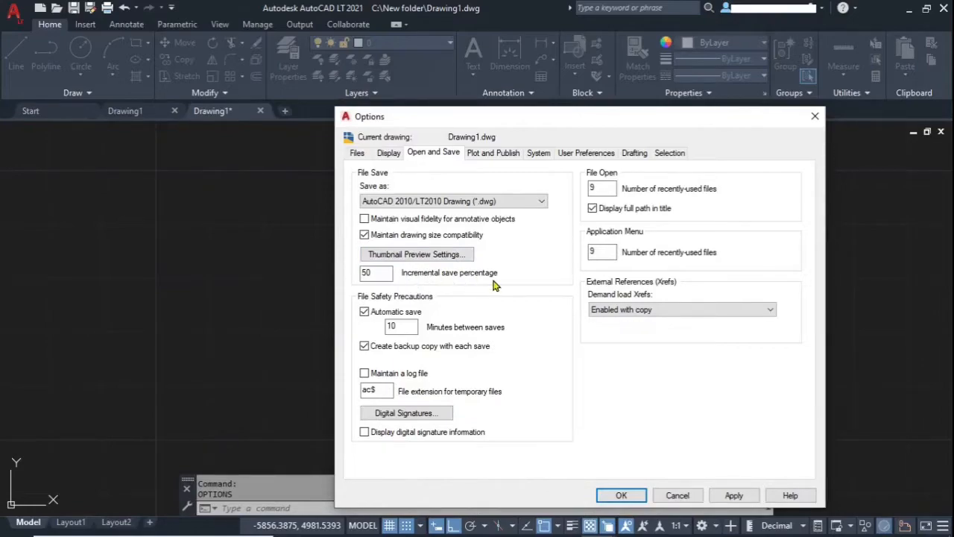
{"action": "left_click", "coordinate": [431, 258]}
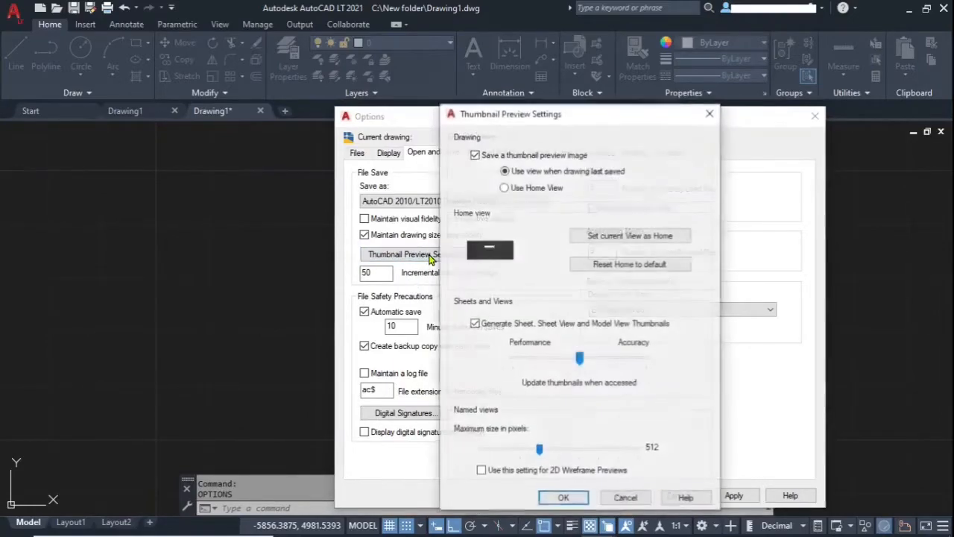
{"action": "left_click", "coordinate": [475, 154]}
{"action": "left_click", "coordinate": [485, 154]}
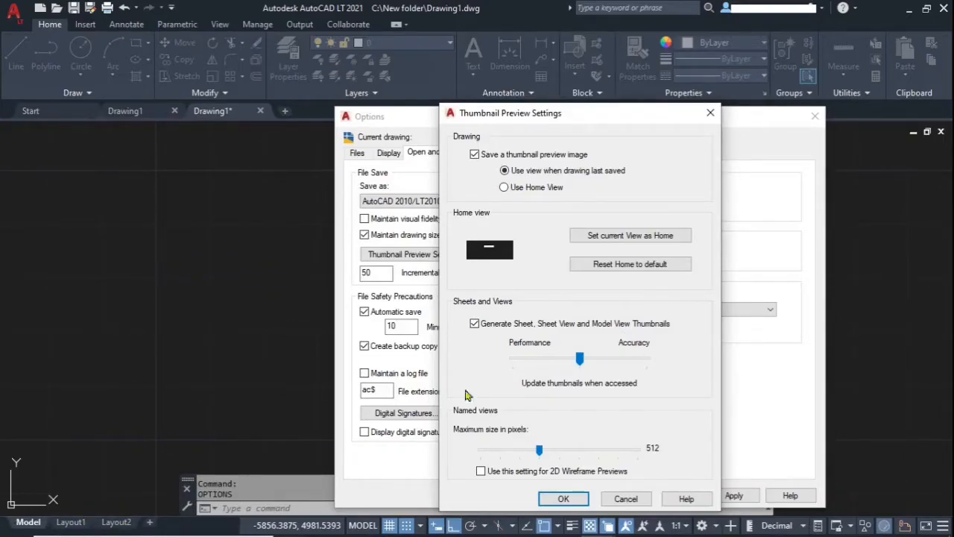
{"action": "left_click", "coordinate": [564, 500]}
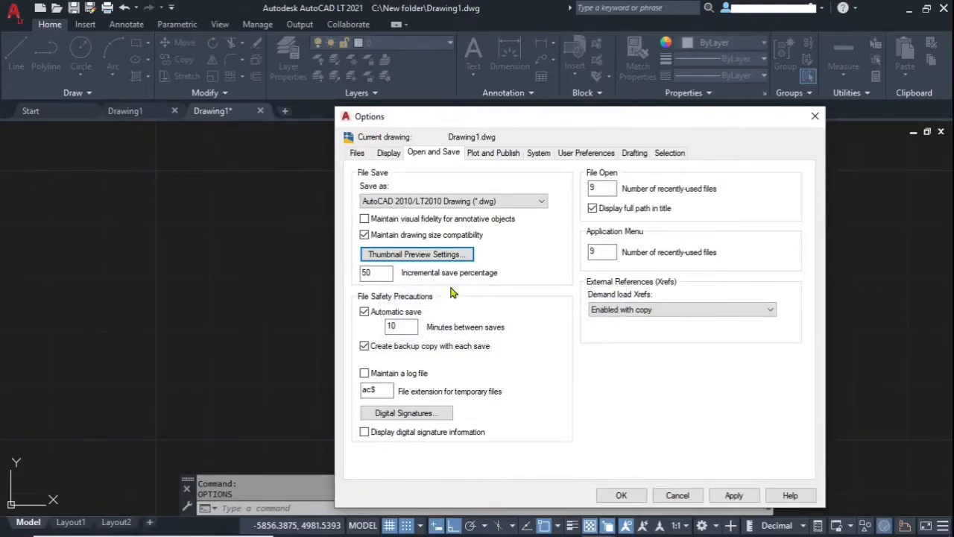
- Examine the incremental save percentage, the automatic save interval and the digital signature settings, and dismiss the signature settings without changes
{"action": "mouse_move", "coordinate": [378, 274]}
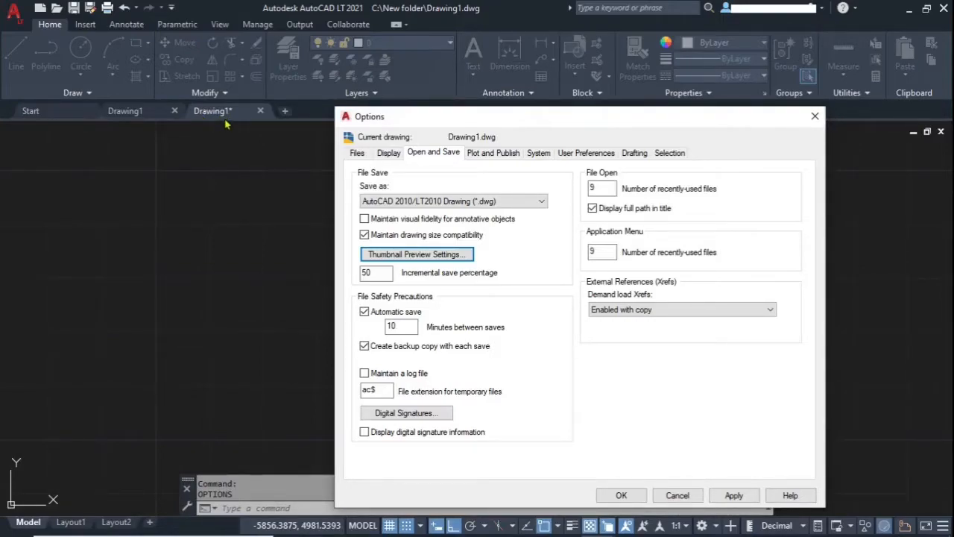
{"action": "double_click", "coordinate": [408, 332]}
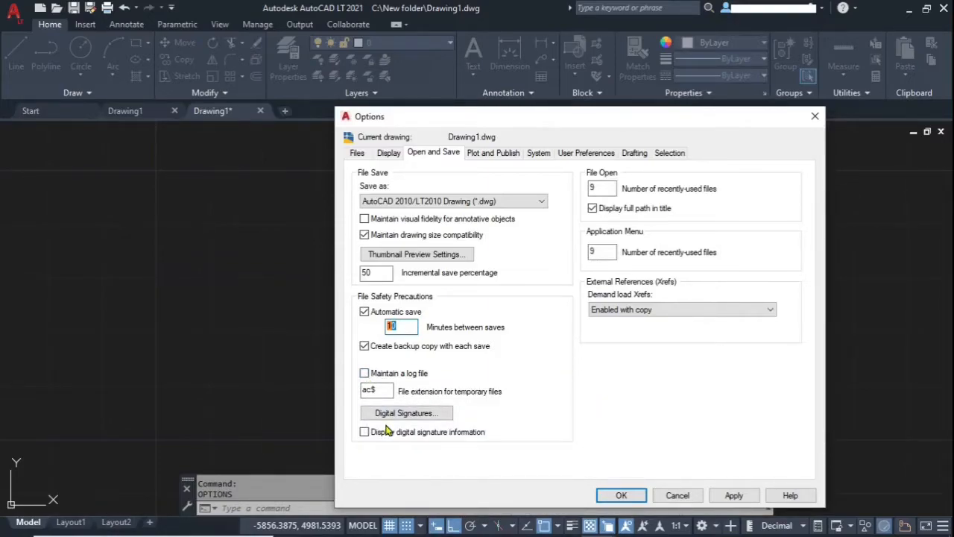
{"action": "left_click", "coordinate": [424, 419]}
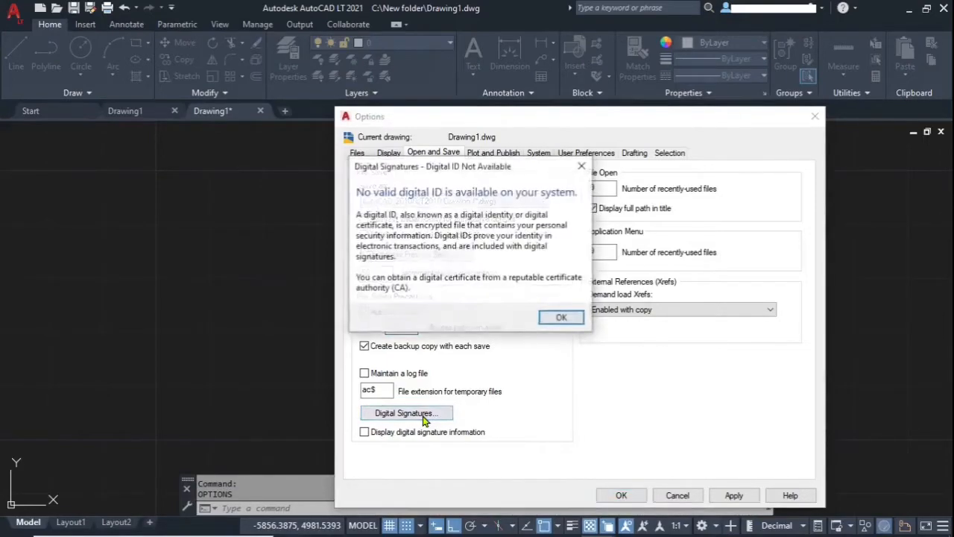
{"action": "left_click", "coordinate": [563, 319]}
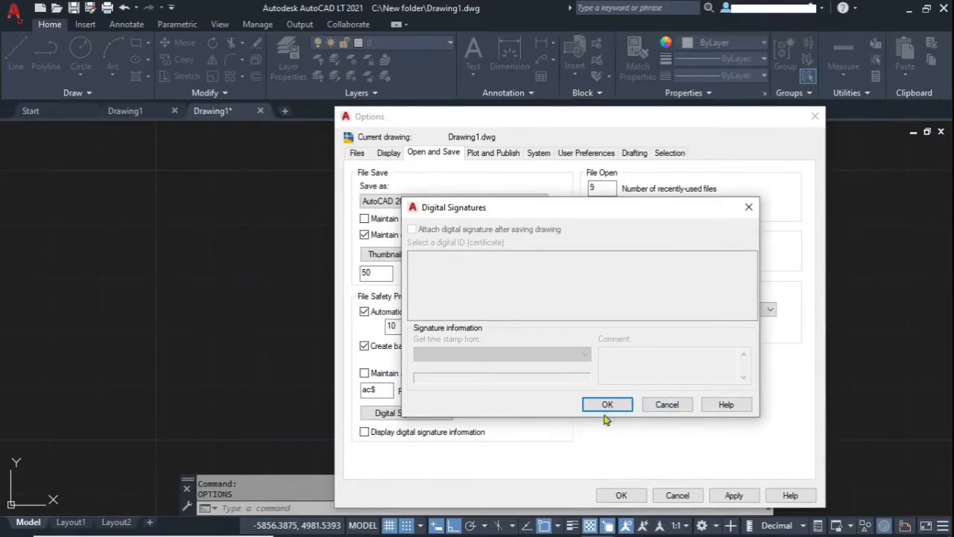
{"action": "left_click", "coordinate": [667, 405]}
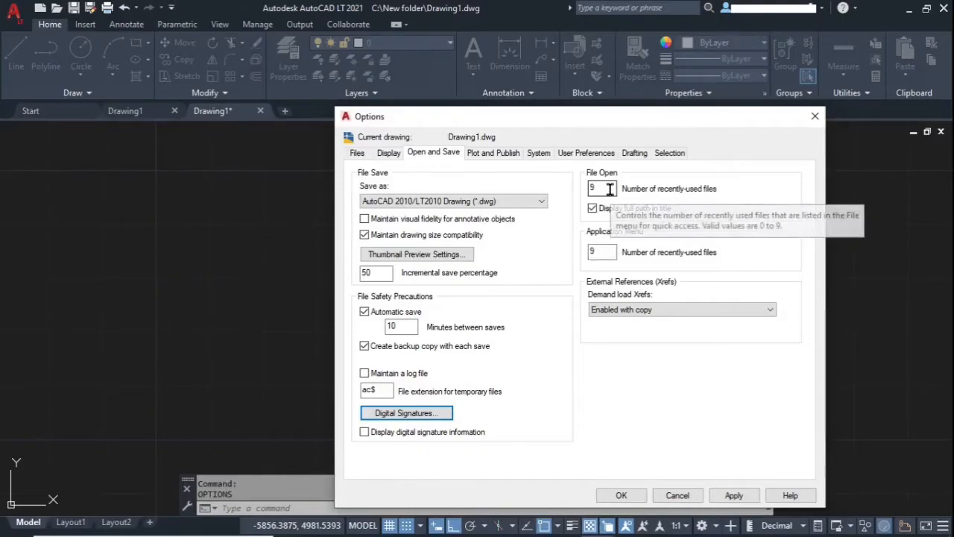
- Turn off the full path display in the title and apply the change
{"action": "left_click_drag", "start_coordinate": [610, 190], "coordinate": [589, 186]}
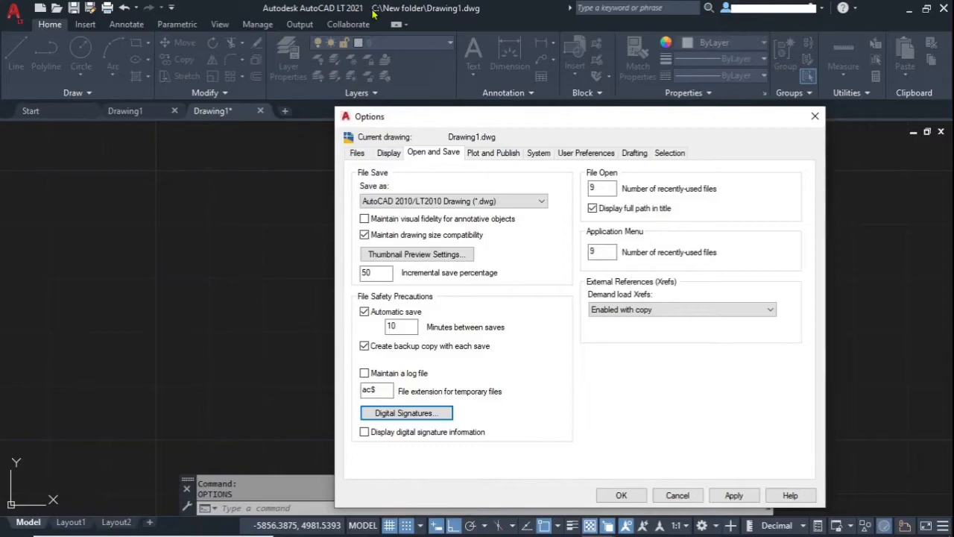
{"action": "left_click", "coordinate": [593, 209]}
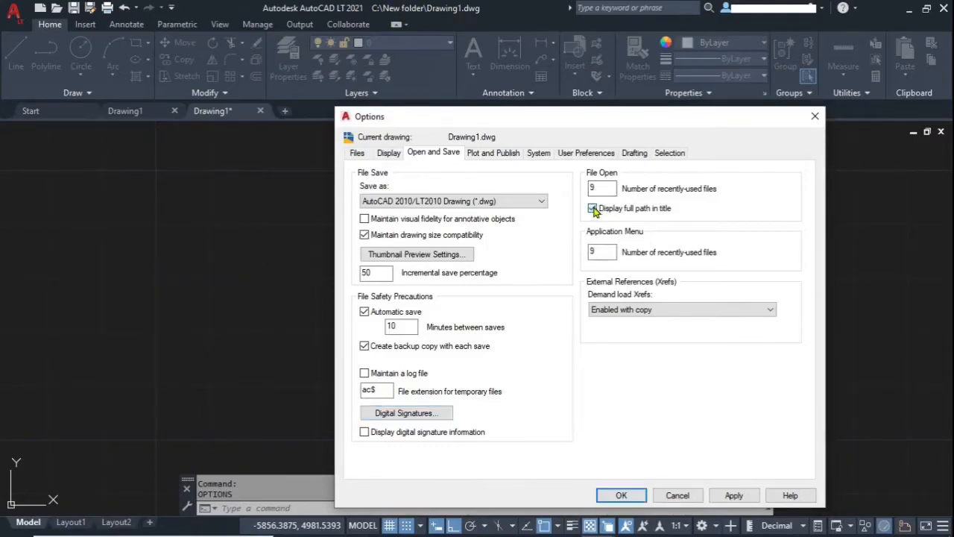
{"action": "left_click", "coordinate": [734, 495]}
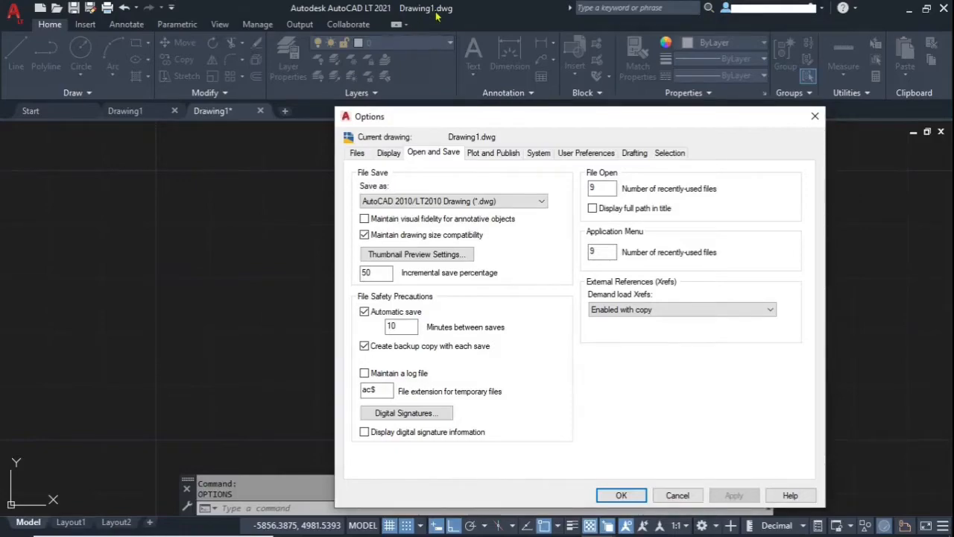
- Set the number of recently-used files in the application menu to 4, apply it and close the options
{"action": "double_click", "coordinate": [596, 251]}
{"action": "type", "text": "5"}
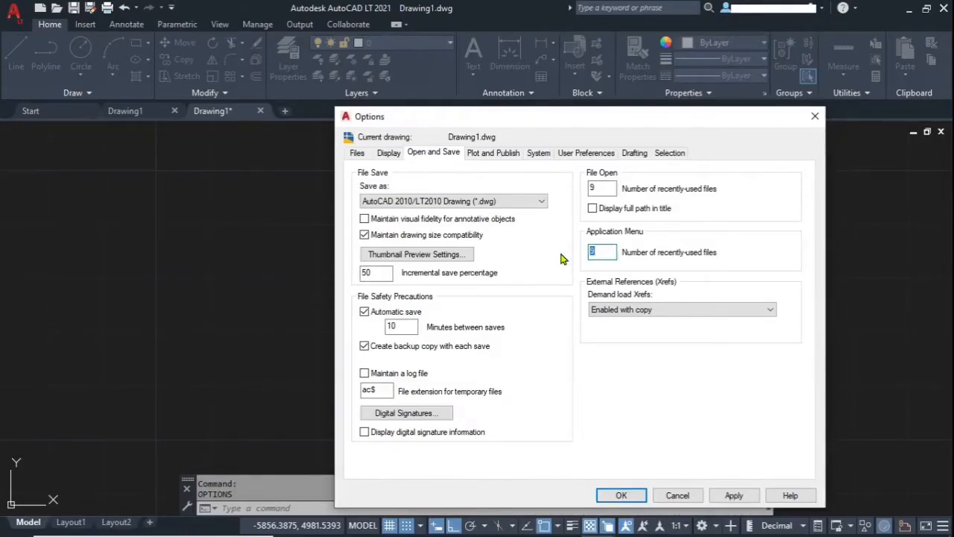
{"action": "left_click_drag", "start_coordinate": [603, 252], "coordinate": [544, 259]}
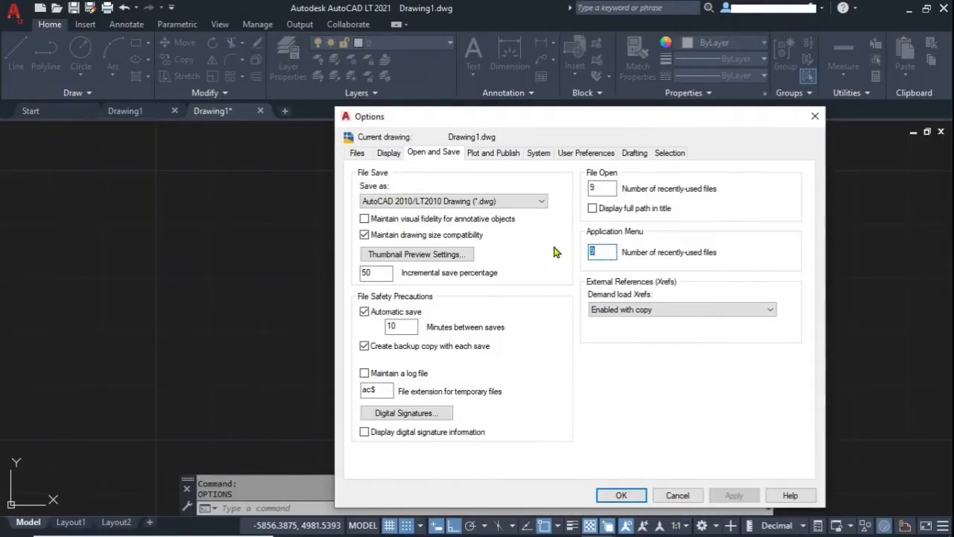
{"action": "type", "text": "4"}
{"action": "left_click", "coordinate": [734, 495]}
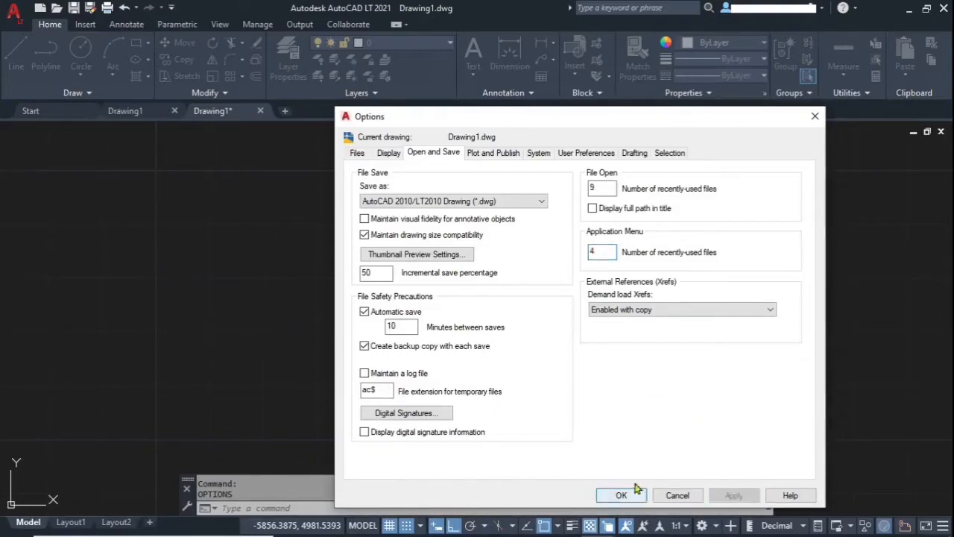
{"action": "left_click", "coordinate": [636, 490]}
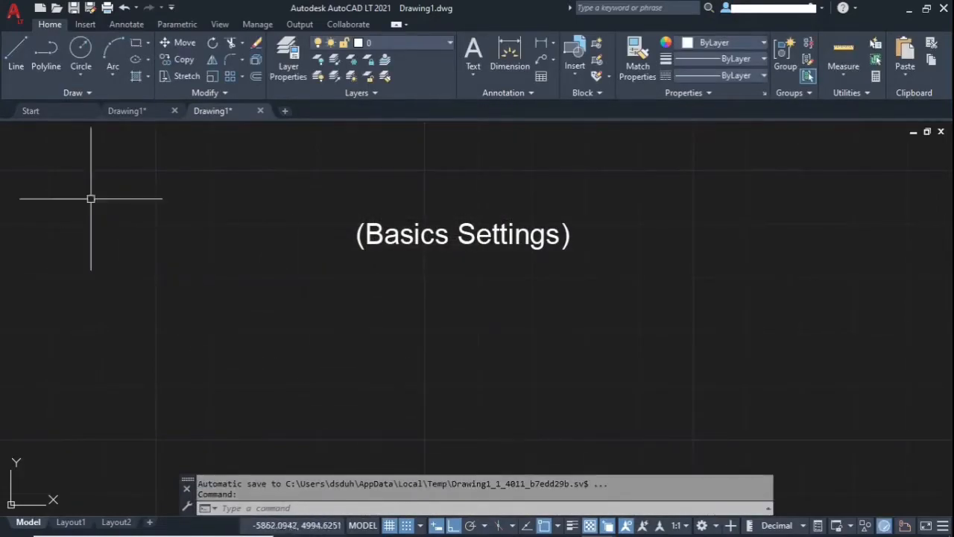
- Review the recent documents on the Start page and the recent documents list in the application menu
{"action": "left_click", "coordinate": [54, 110]}
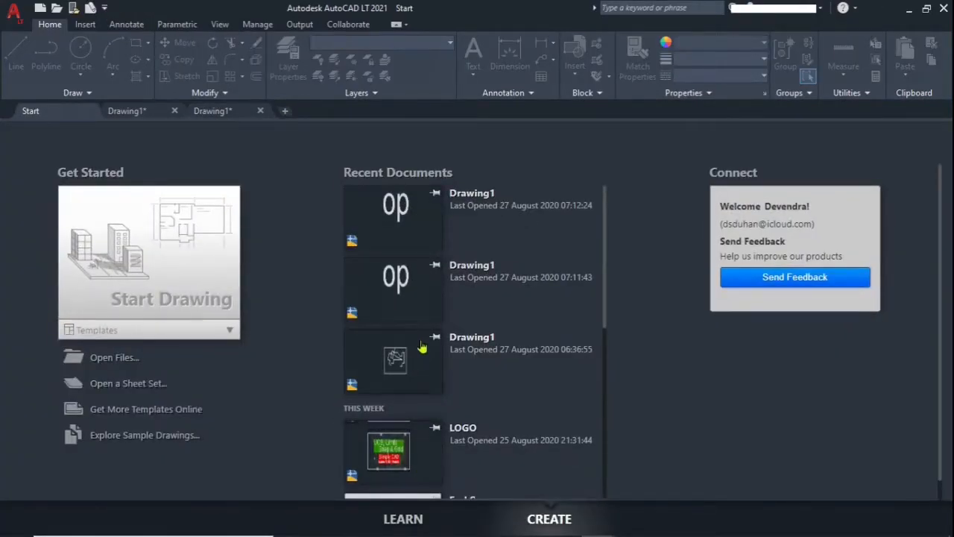
{"action": "scroll", "coordinate": [417, 358], "scroll_direction": "down", "scroll_amount": 8}
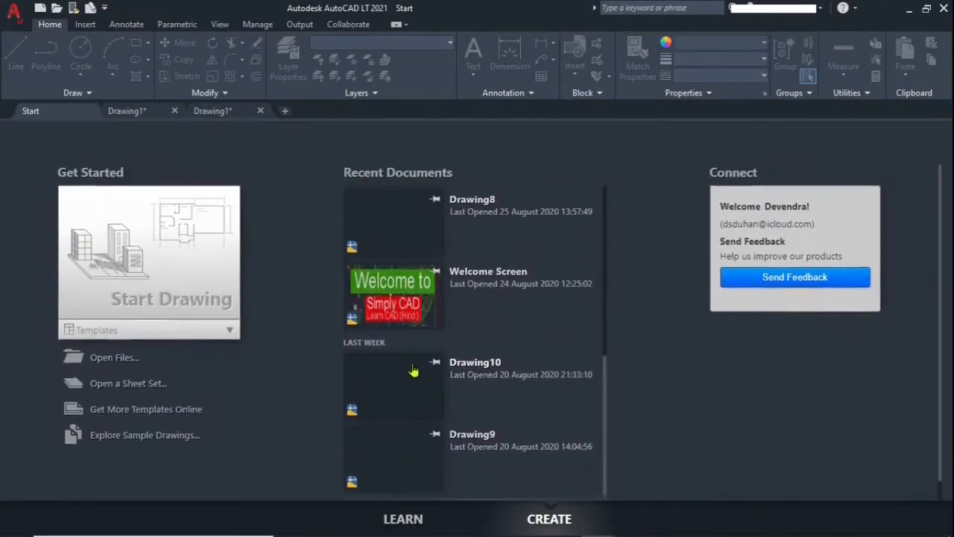
{"action": "scroll", "coordinate": [415, 368], "scroll_direction": "up", "scroll_amount": 8}
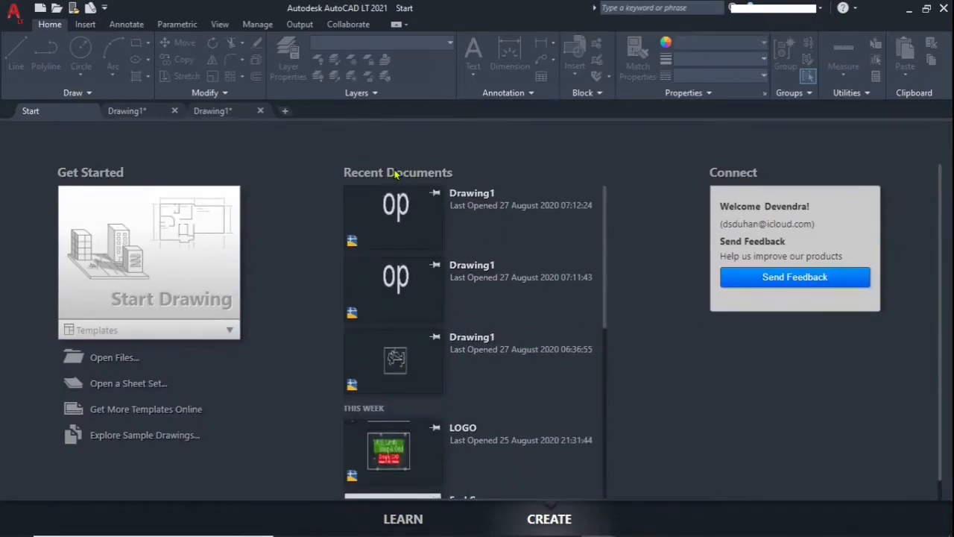
{"action": "left_click", "coordinate": [15, 12]}
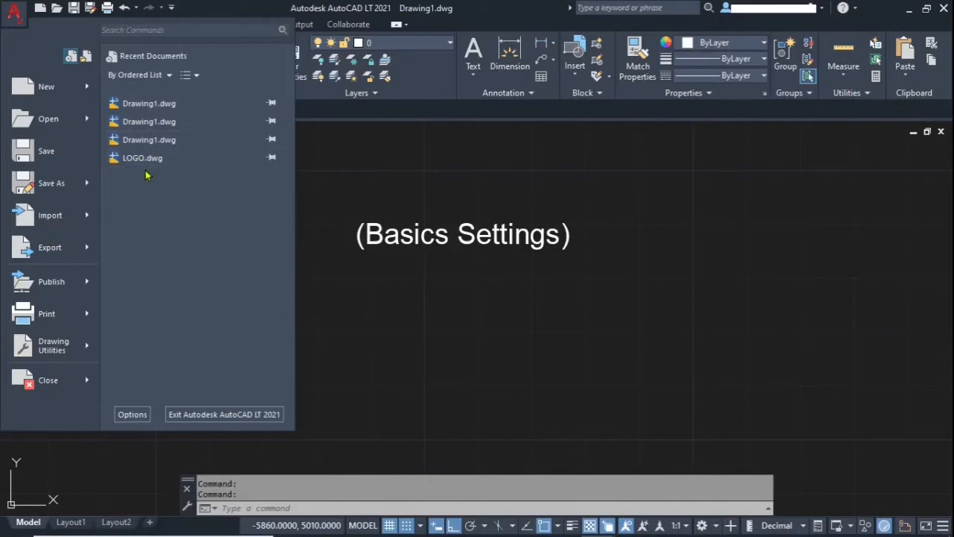
- Open the plot and publish options, look through the default output devices and choose to use the last successful plot settings
{"action": "left_click", "coordinate": [132, 414]}
{"action": "left_click", "coordinate": [490, 154]}
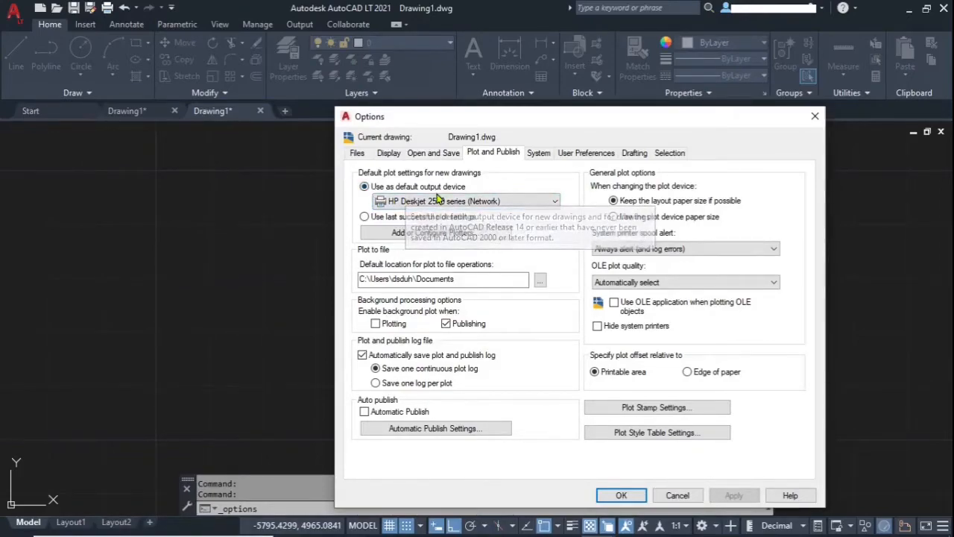
{"action": "left_click", "coordinate": [521, 209]}
{"action": "left_click", "coordinate": [522, 210]}
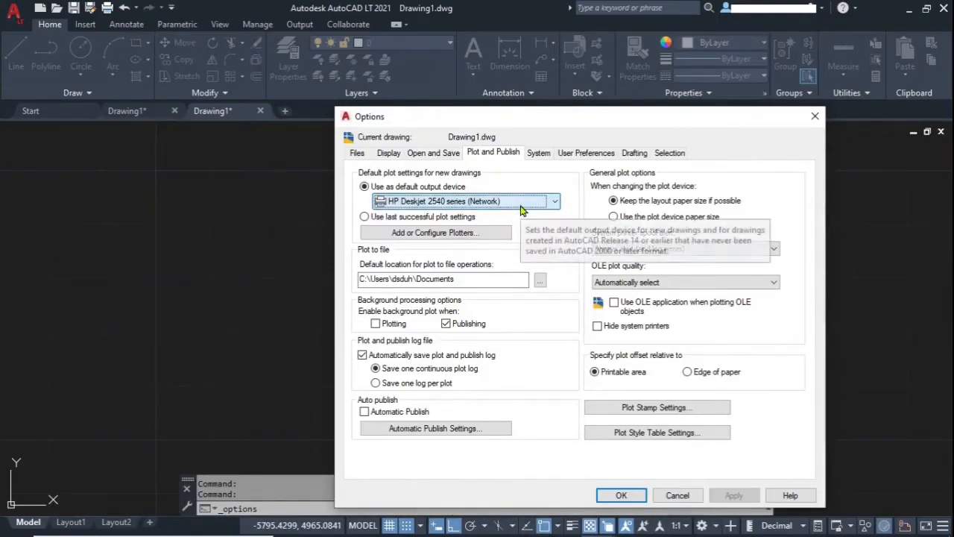
{"action": "left_click", "coordinate": [521, 209]}
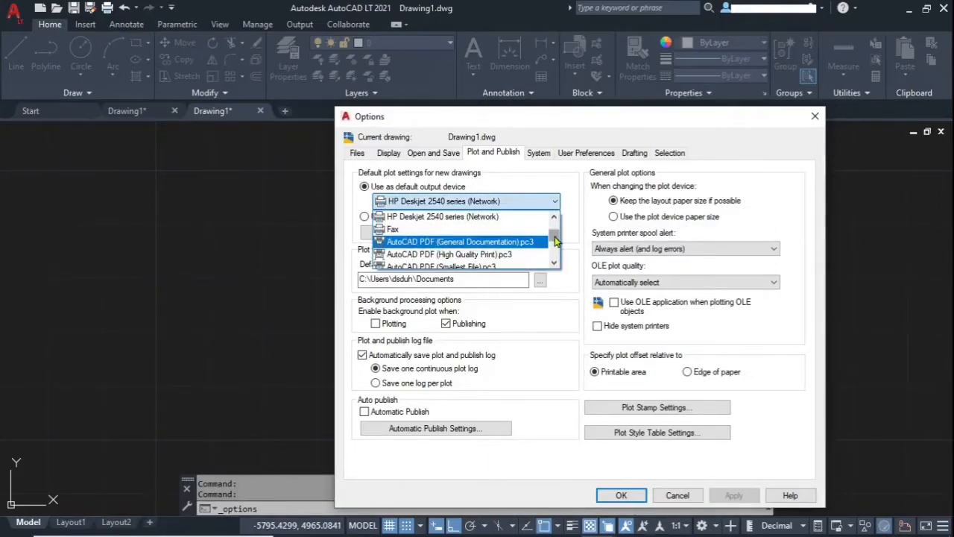
{"action": "left_click_drag", "start_coordinate": [554, 235], "coordinate": [554, 226]}
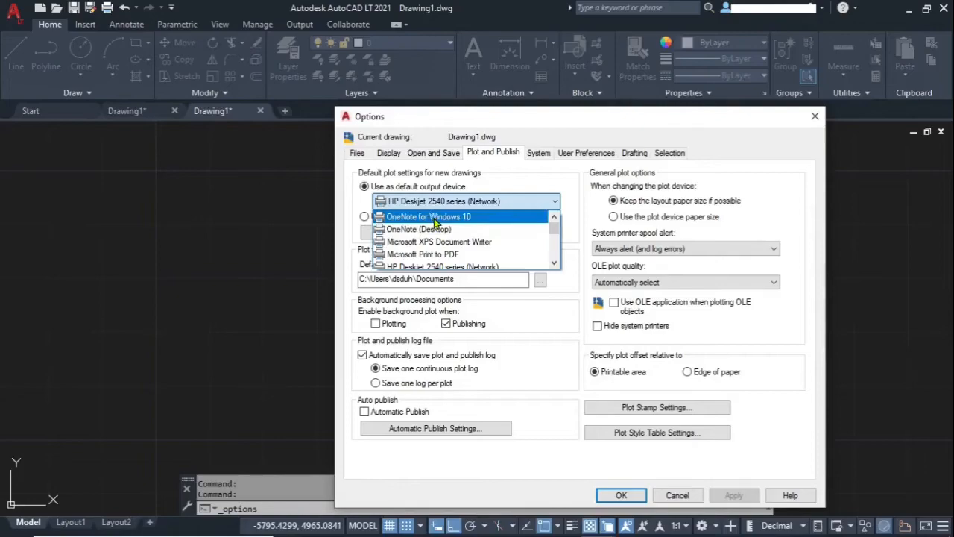
{"action": "left_click_drag", "start_coordinate": [554, 229], "coordinate": [554, 246]}
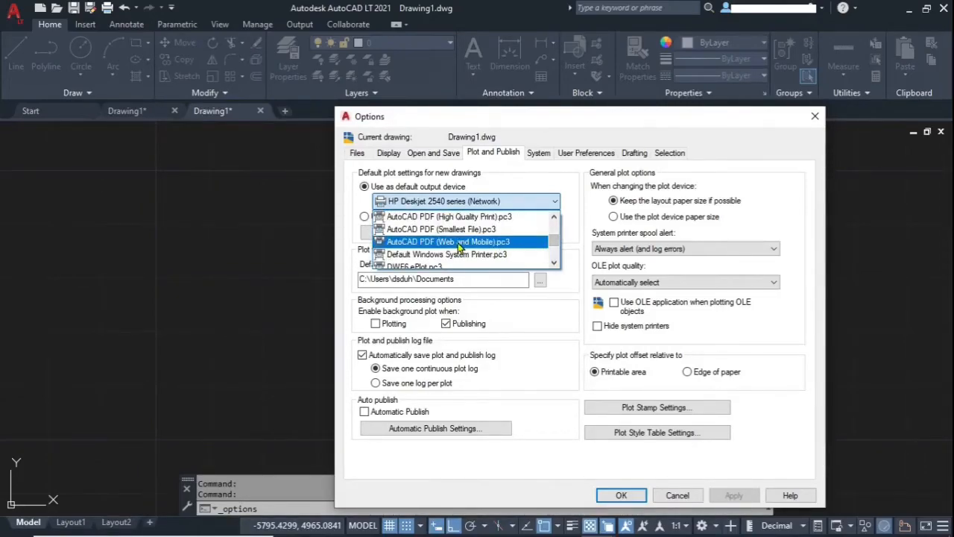
{"action": "left_click_drag", "start_coordinate": [554, 245], "coordinate": [553, 255]}
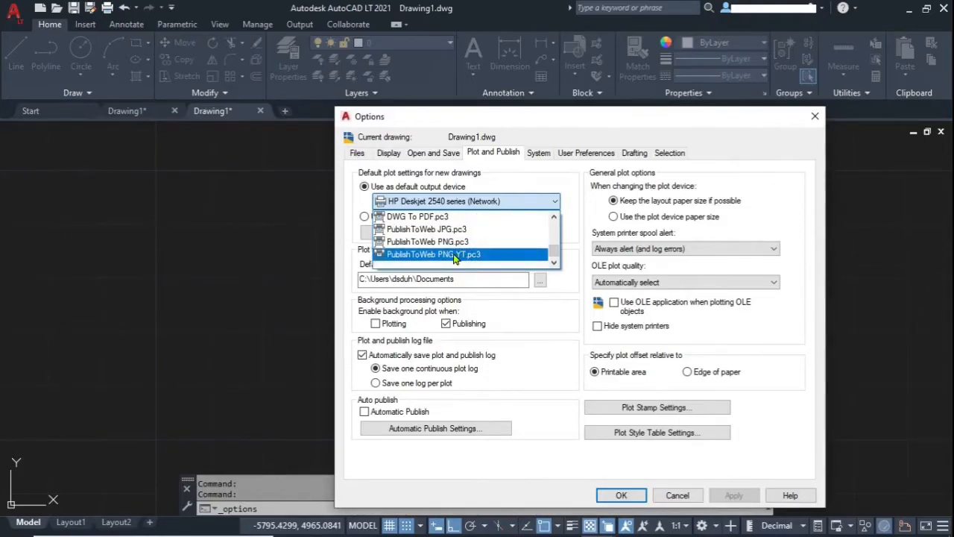
{"action": "left_click_drag", "start_coordinate": [554, 254], "coordinate": [553, 221]}
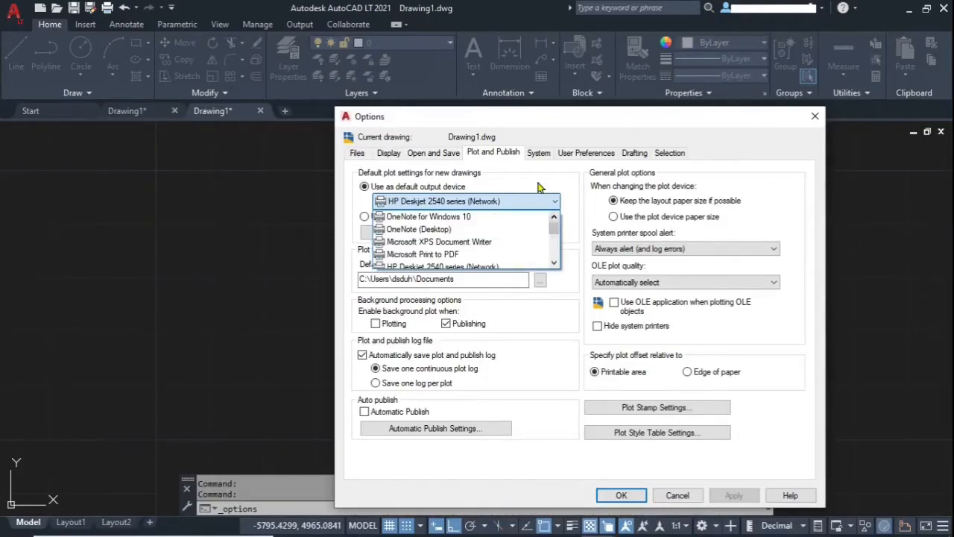
{"action": "left_click", "coordinate": [543, 187]}
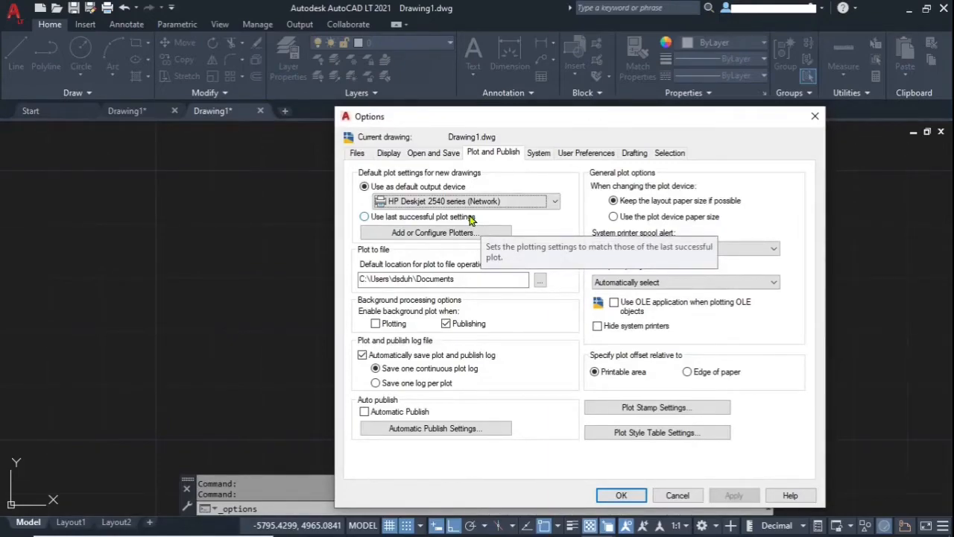
{"action": "left_click", "coordinate": [364, 217]}
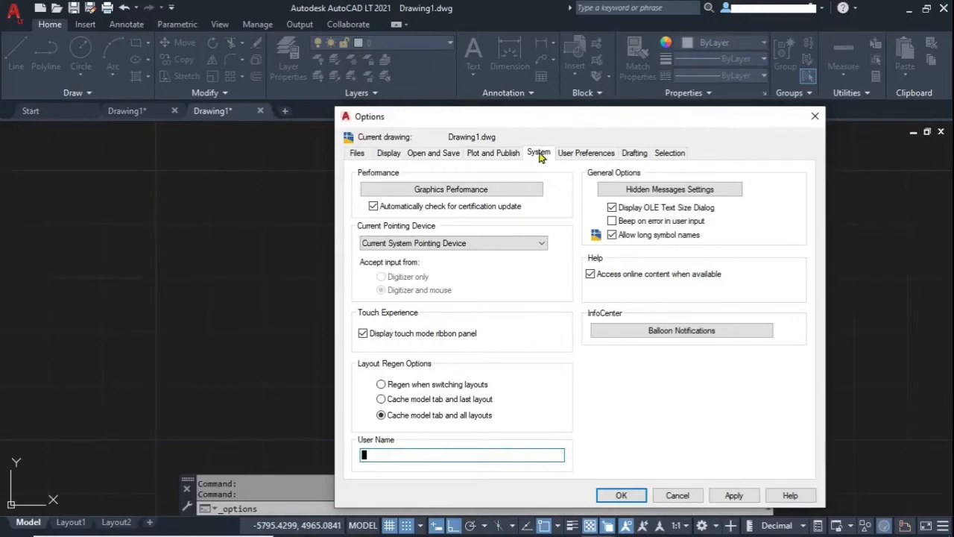
- Examine the graphics performance settings with their 2D display modes, and the available pointing devices in the system options
{"action": "left_click", "coordinate": [421, 191]}
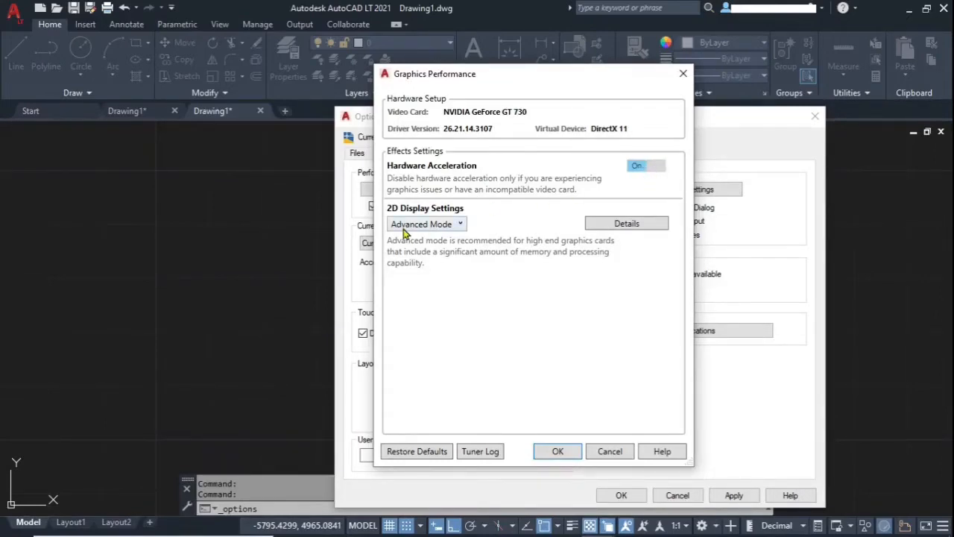
{"action": "left_click", "coordinate": [460, 224]}
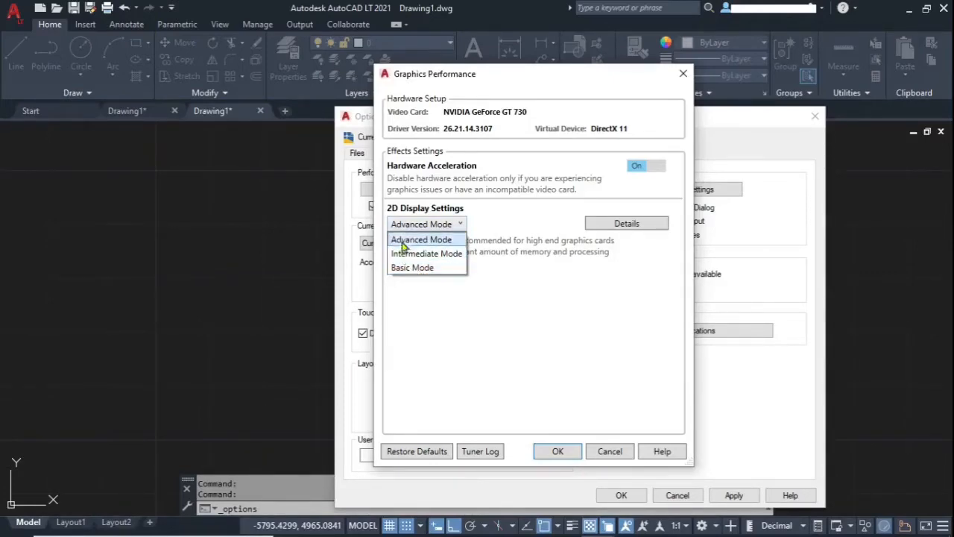
{"action": "left_click", "coordinate": [502, 217]}
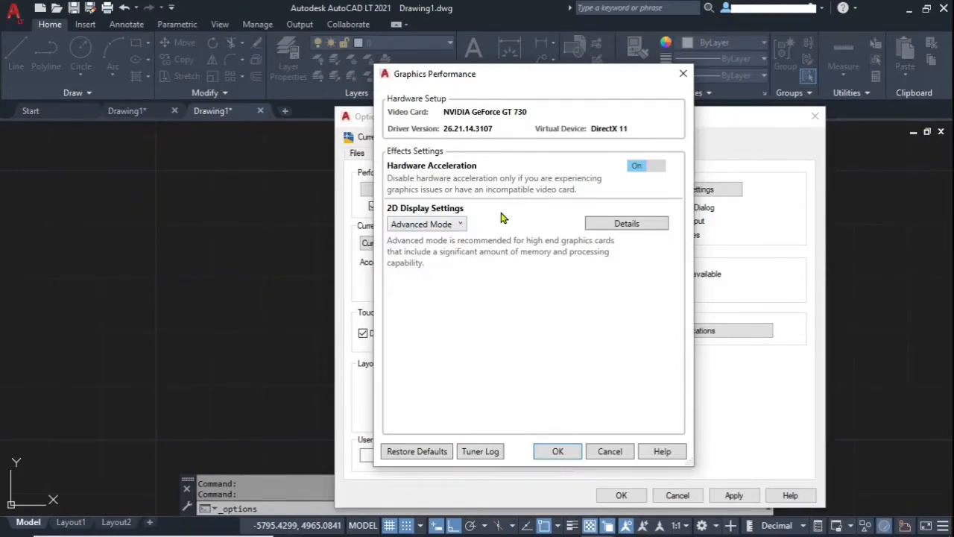
{"action": "left_click", "coordinate": [616, 452]}
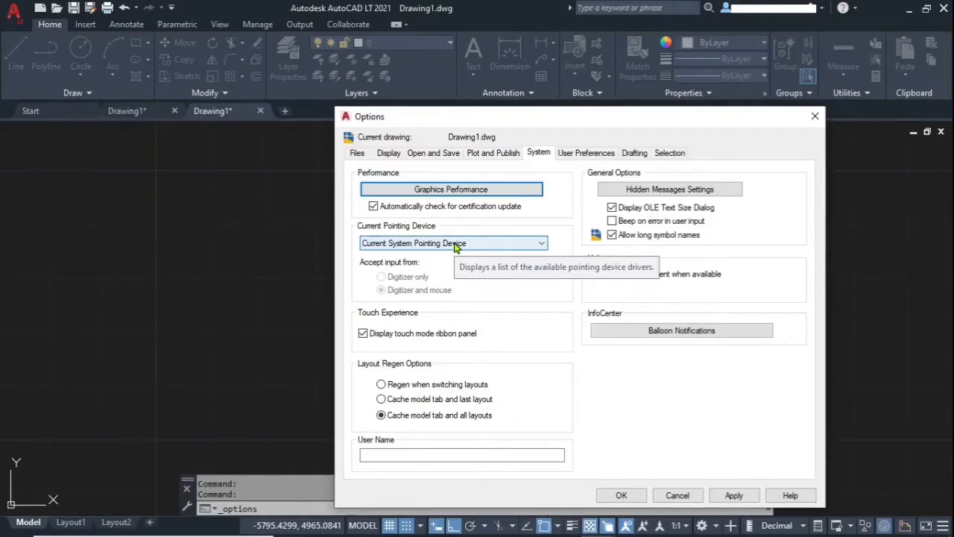
{"action": "left_click", "coordinate": [456, 244]}
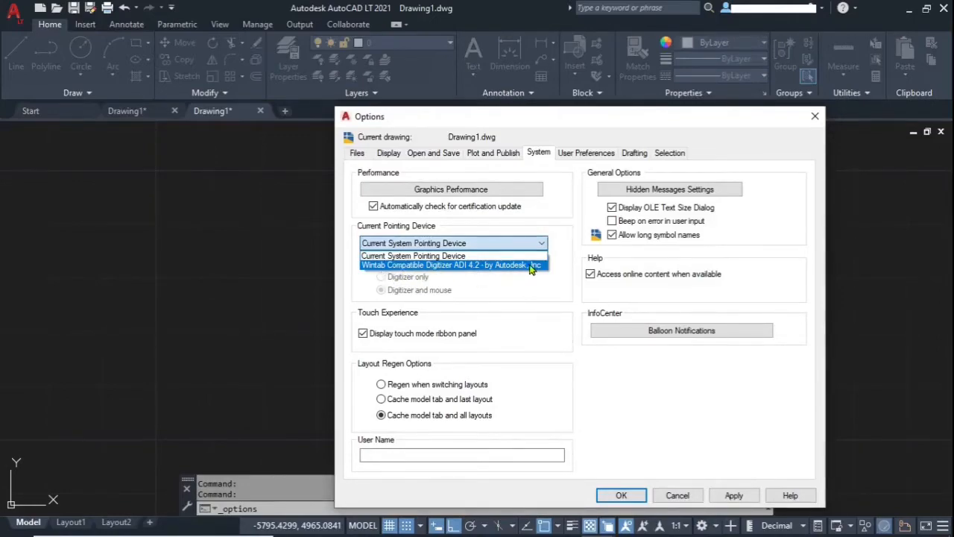
{"action": "left_click", "coordinate": [528, 291]}
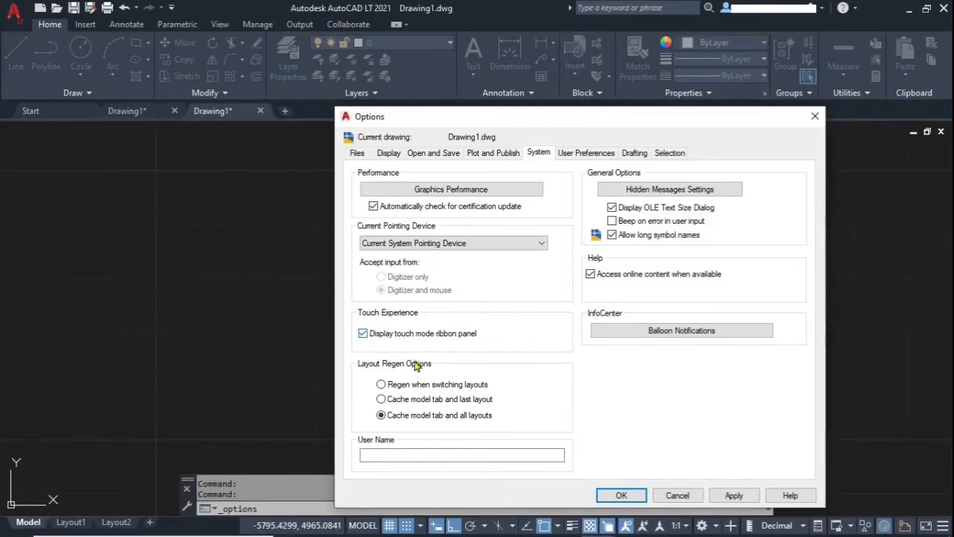
- Turn off the touch mode ribbon panel, enter Simply CAD as the user name, and enable the OLE text size dialog and error beep
{"action": "left_click", "coordinate": [363, 336]}
{"action": "left_click", "coordinate": [372, 454]}
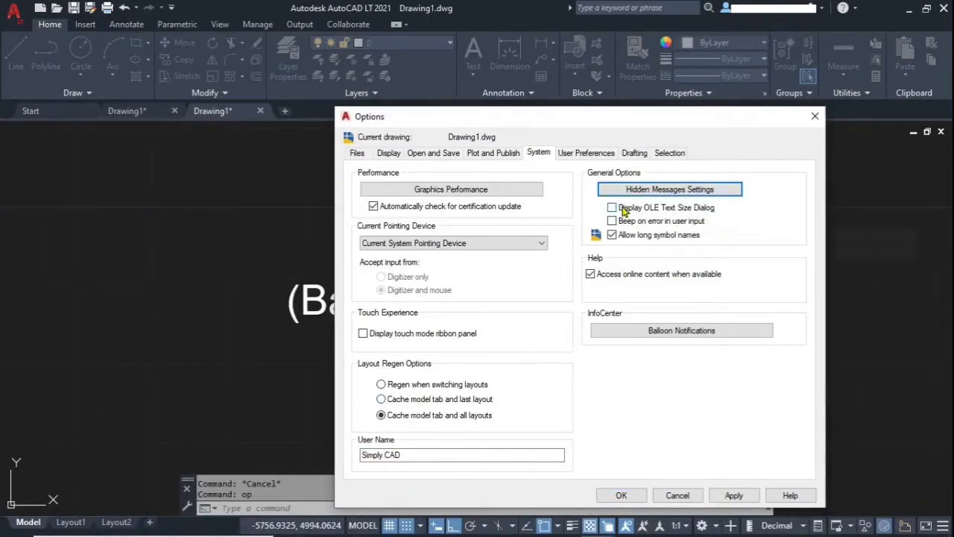
{"action": "left_click", "coordinate": [620, 209]}
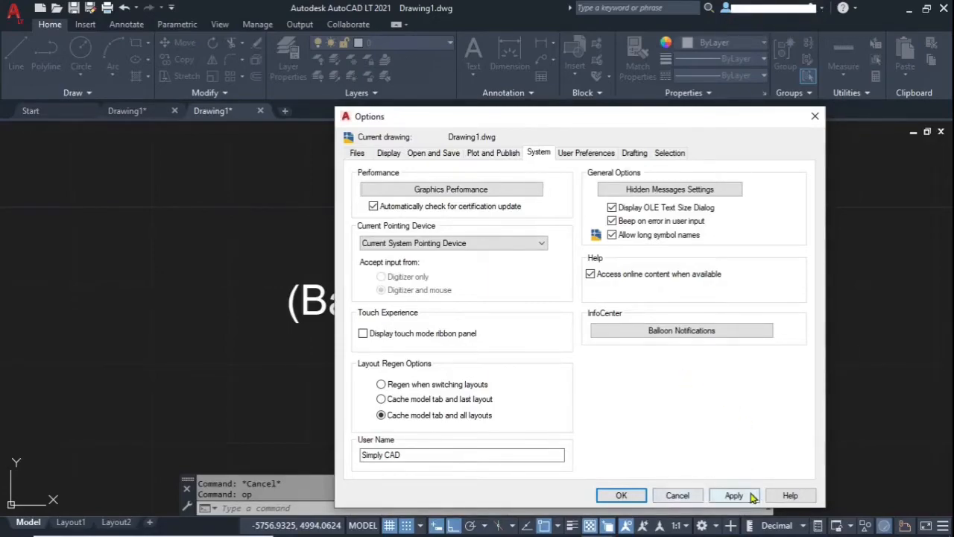
- Increase the transparency of the InfoCenter balloon notifications and close their settings
{"action": "left_click", "coordinate": [663, 333]}
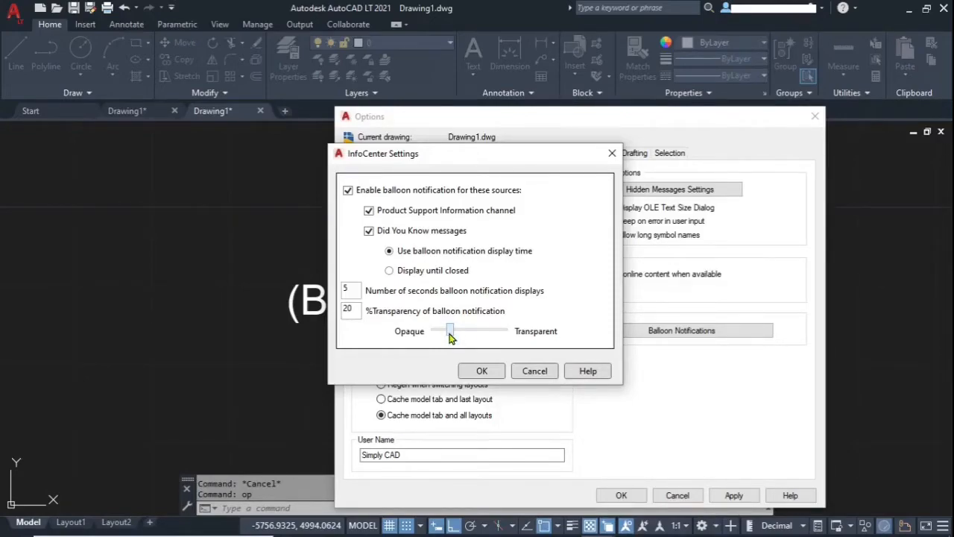
{"action": "left_click_drag", "start_coordinate": [449, 337], "coordinate": [492, 334]}
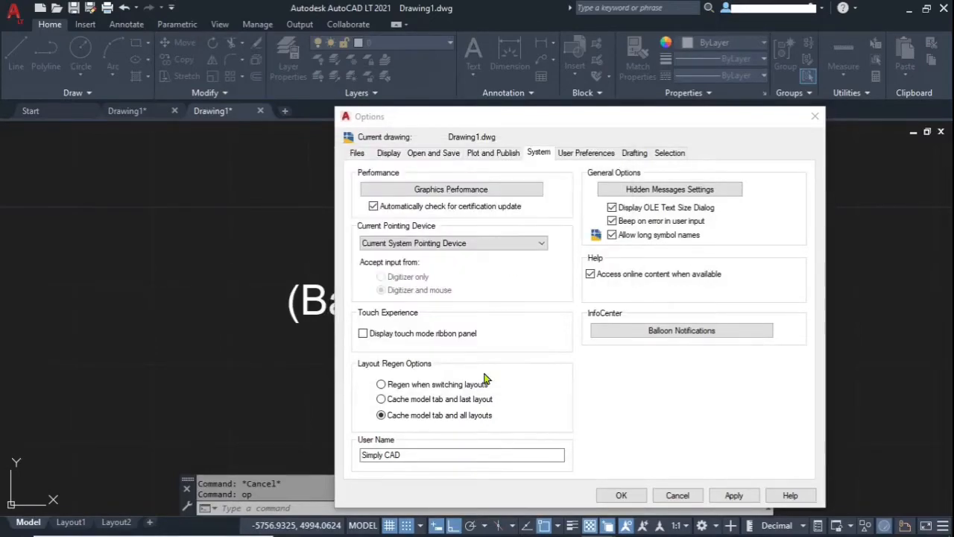
- Open the user preferences and examine the right-click customization and the insertion scale's source content units, leaving them as set
{"action": "left_click", "coordinate": [587, 154]}
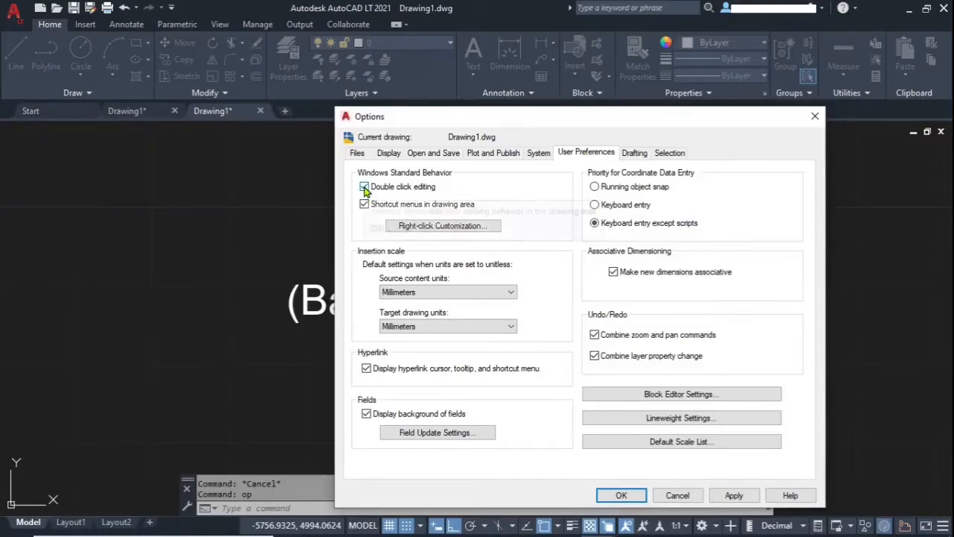
{"action": "left_click", "coordinate": [450, 233]}
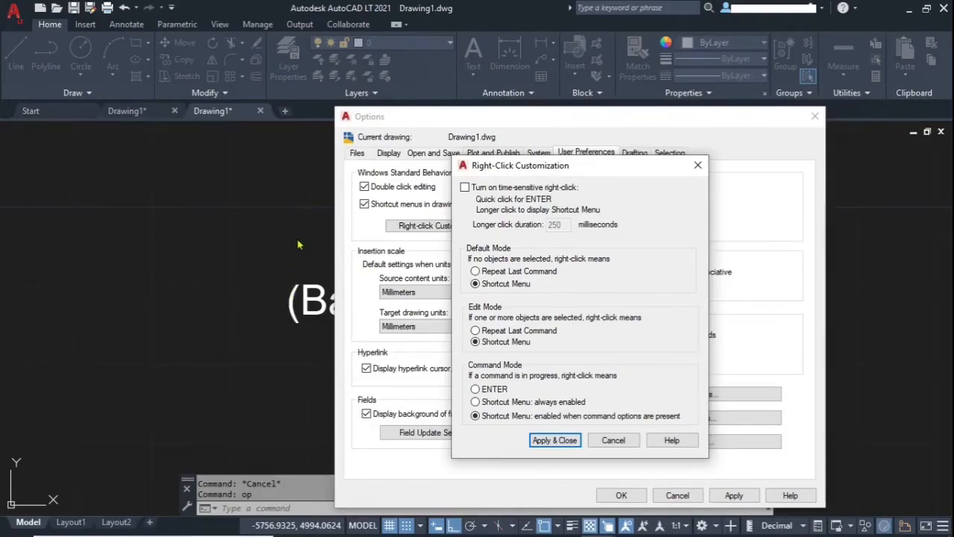
{"action": "left_click", "coordinate": [613, 441]}
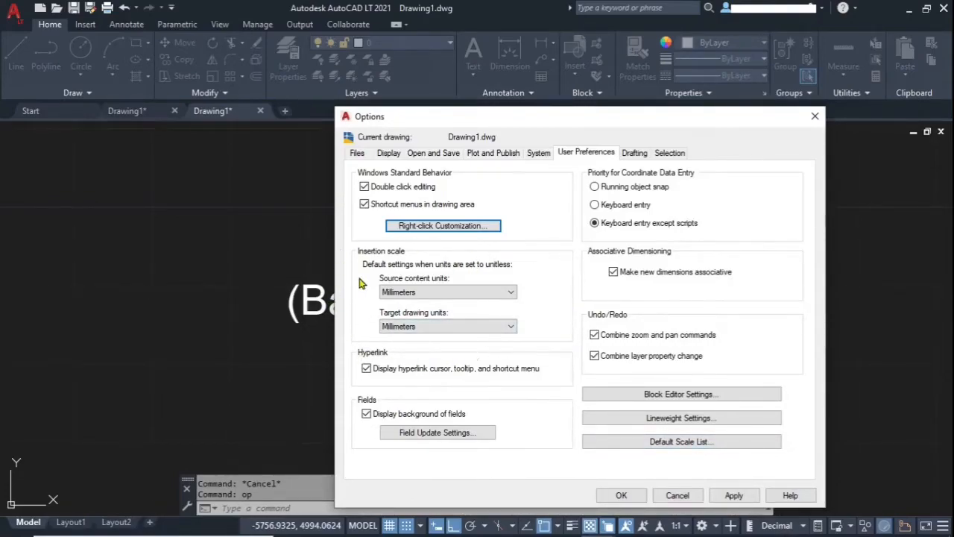
{"action": "left_click", "coordinate": [457, 292]}
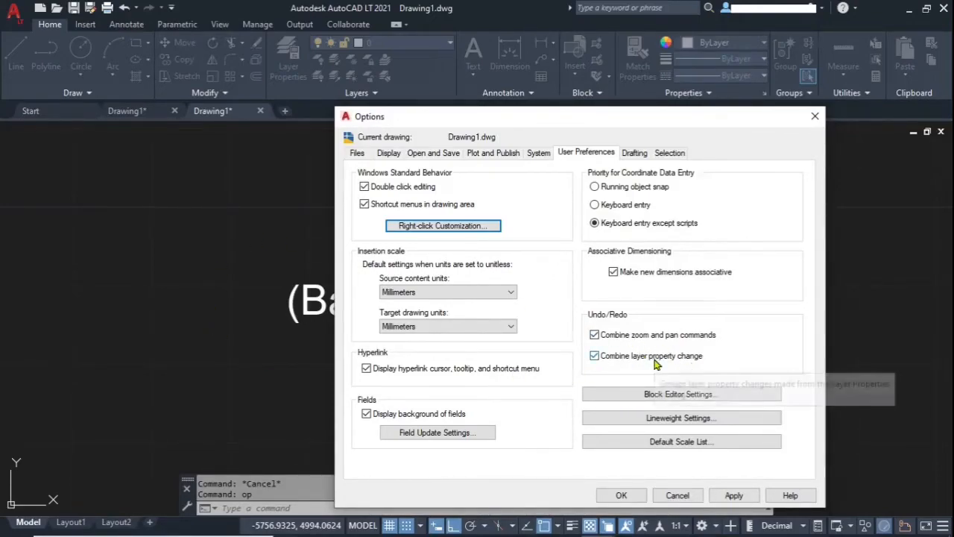
- Review the lineweight settings and the metric and imperial default scale lists without applying changes
{"action": "left_click", "coordinate": [690, 420]}
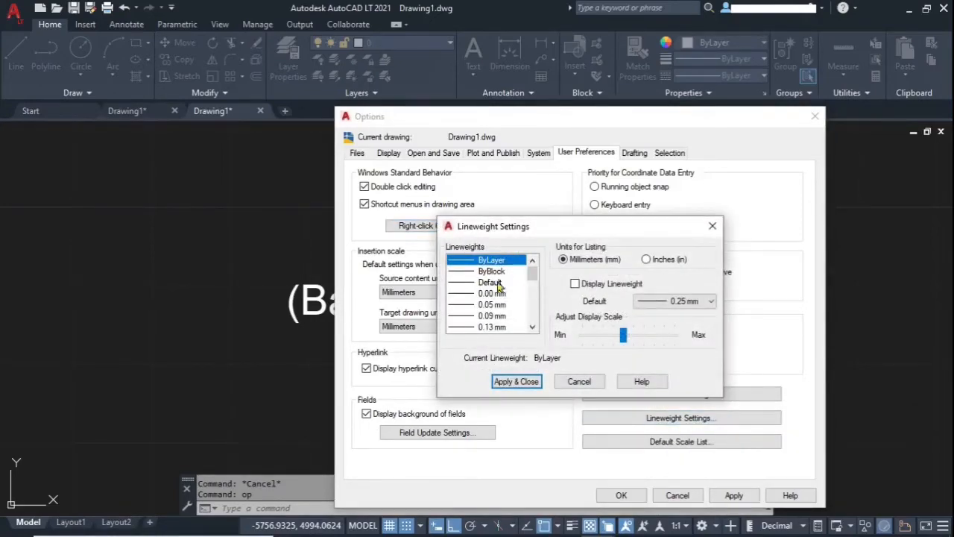
{"action": "left_click", "coordinate": [579, 381]}
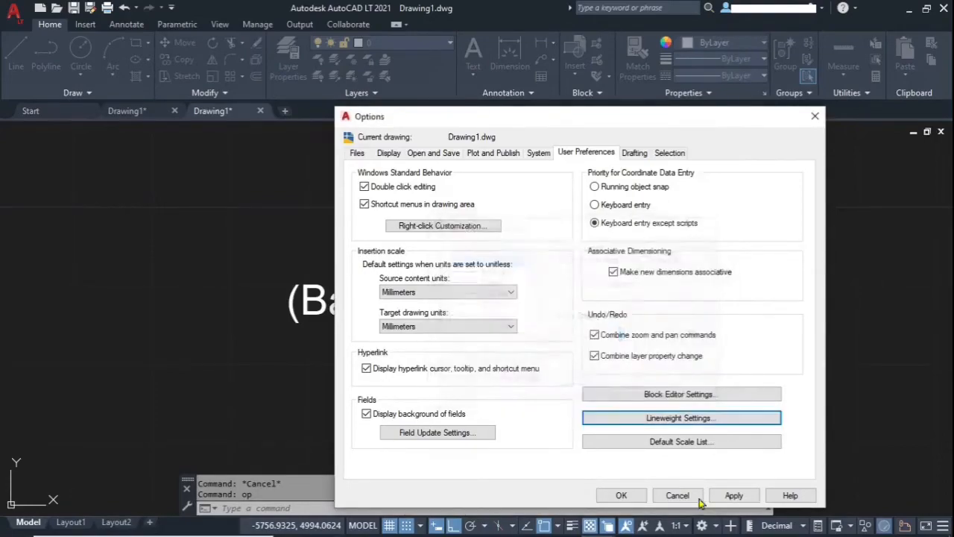
{"action": "left_click", "coordinate": [680, 444]}
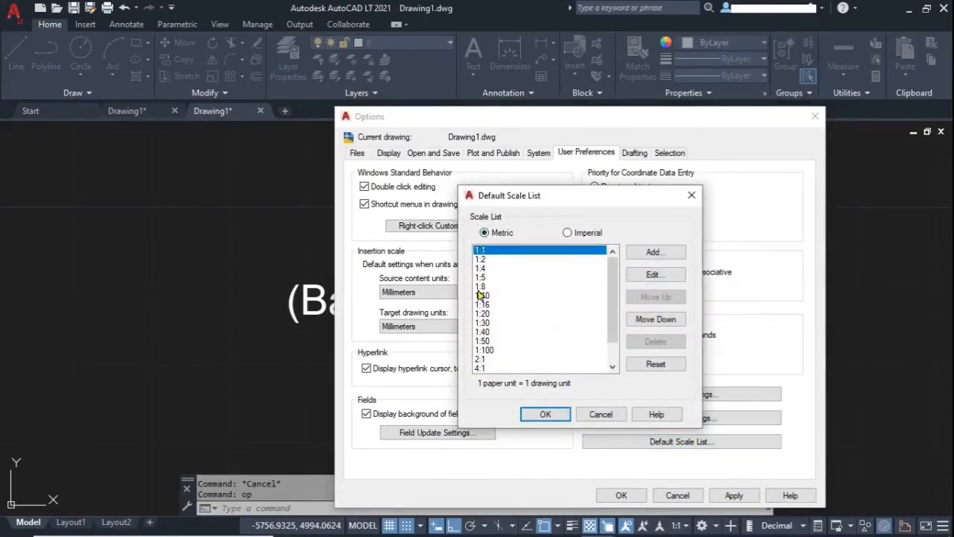
{"action": "left_click", "coordinate": [568, 234]}
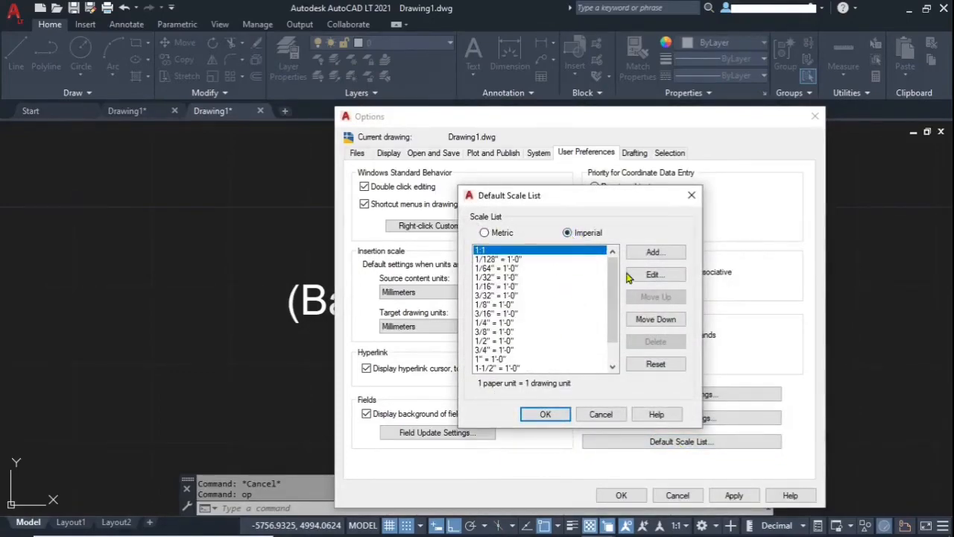
{"action": "left_click_drag", "start_coordinate": [616, 277], "coordinate": [613, 340]}
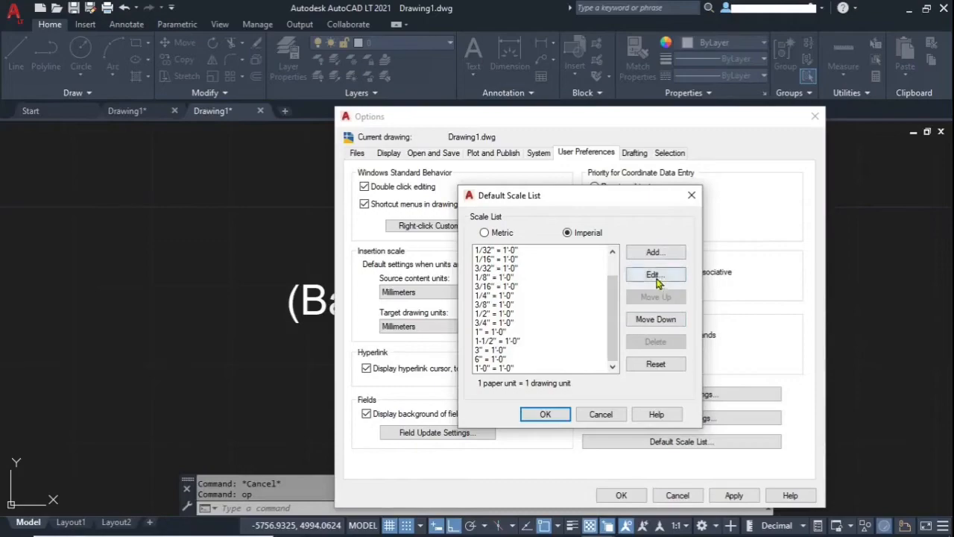
{"action": "left_click", "coordinate": [602, 416]}
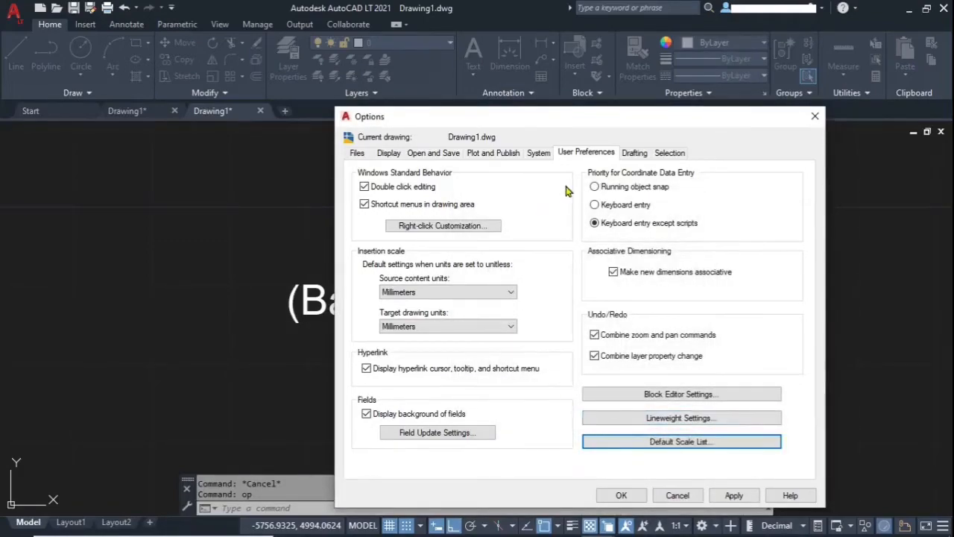
- Turn off the AutoSnap marker in the drafting options and test it with the Line command at the horizontal line's endpoint
{"action": "left_click", "coordinate": [635, 154]}
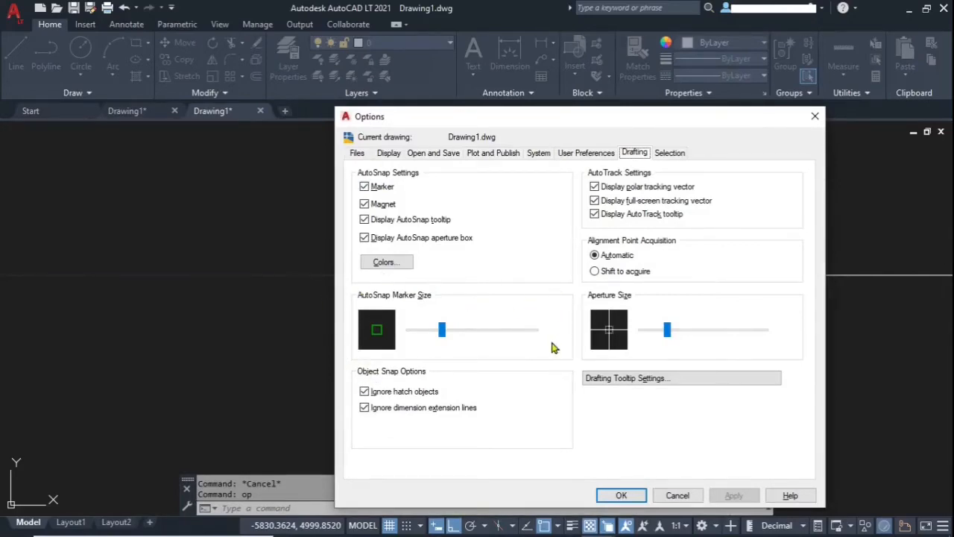
{"action": "left_click", "coordinate": [366, 188]}
{"action": "left_click", "coordinate": [732, 501]}
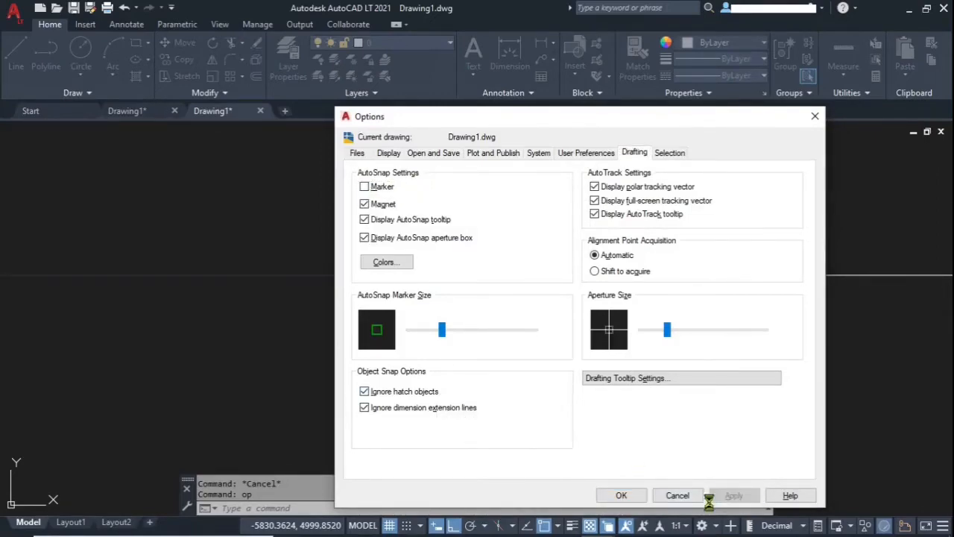
{"action": "left_click", "coordinate": [622, 496]}
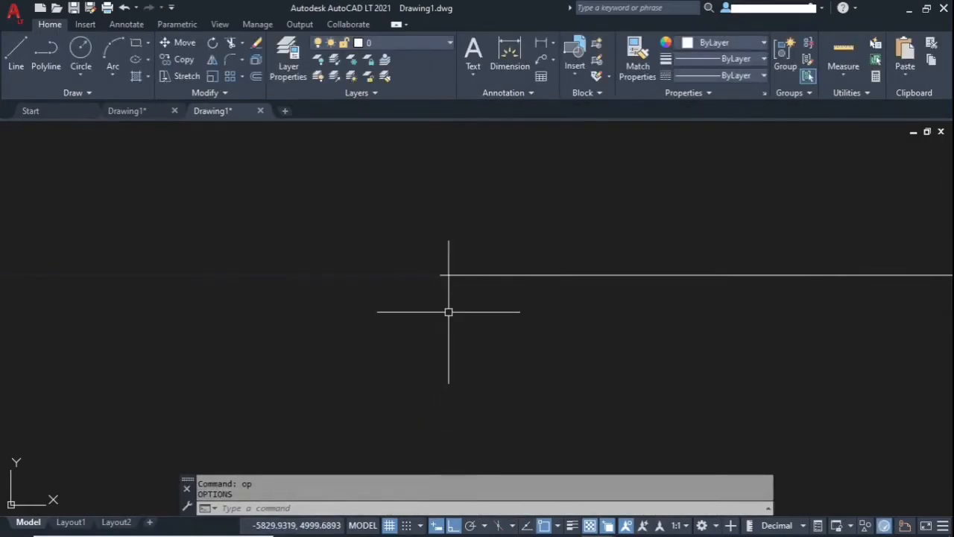
{"action": "type", "text": "l"}
{"action": "key", "text": "Return"}
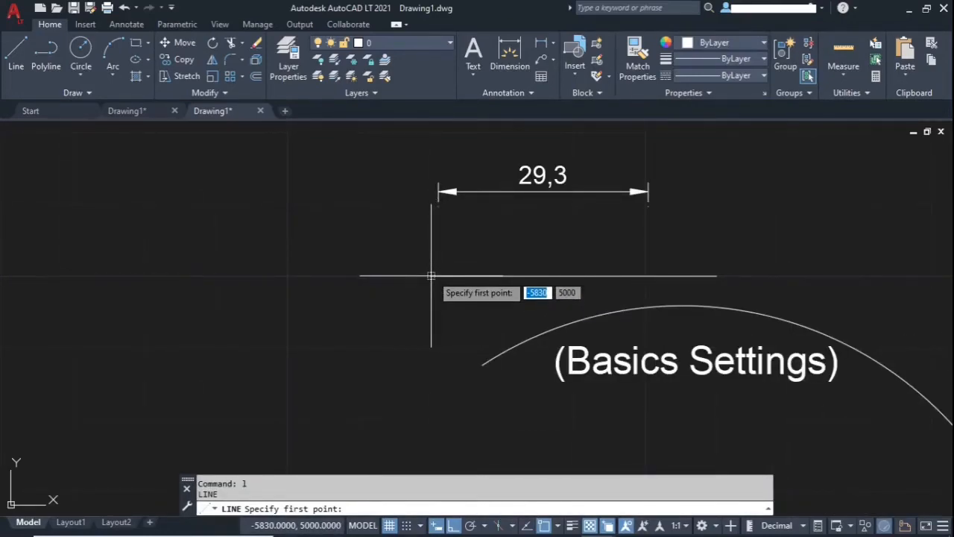
{"action": "key", "text": "Escape"}
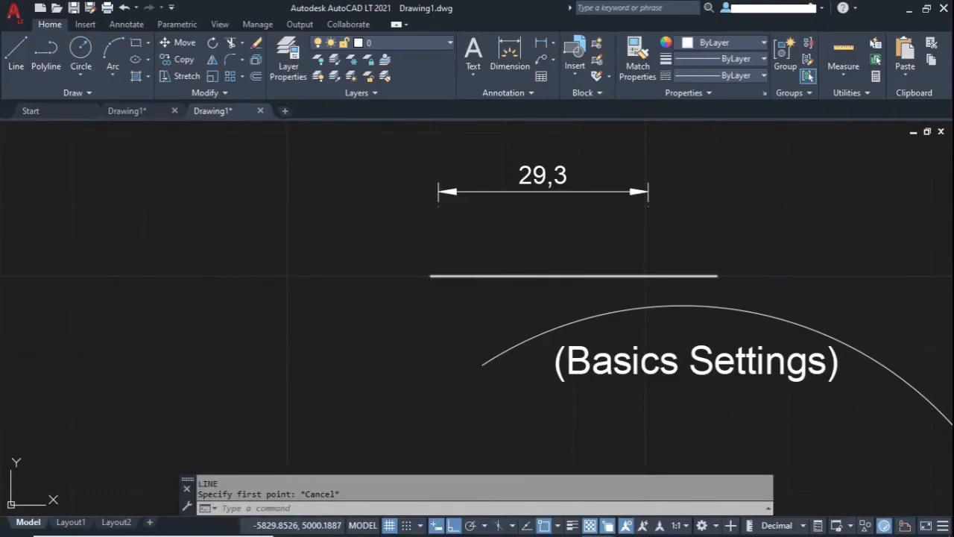
- Turn the AutoSnap marker back on and check it with the Line command at the horizontal line's endpoint
{"action": "type", "text": "op"}
{"action": "key", "text": "Return"}
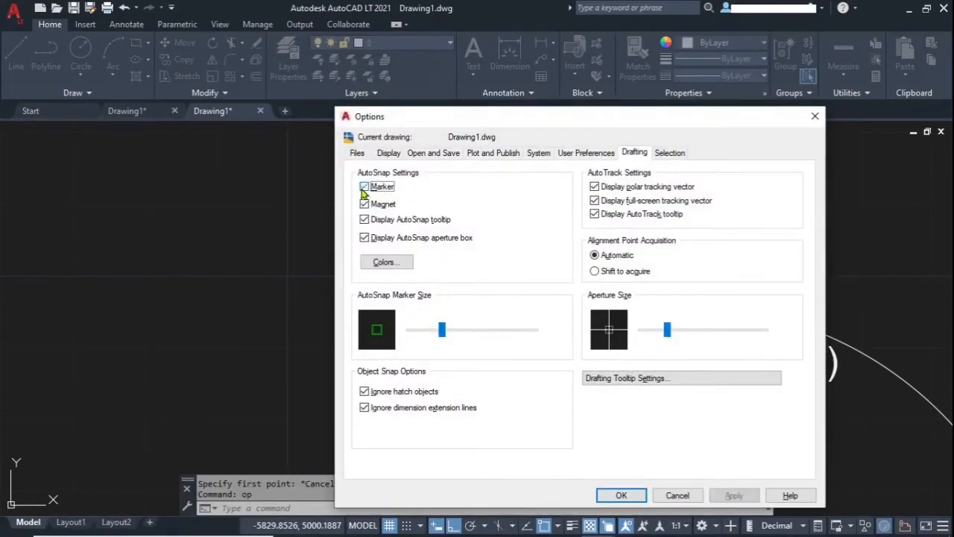
{"action": "left_click", "coordinate": [364, 187]}
{"action": "left_click", "coordinate": [734, 495]}
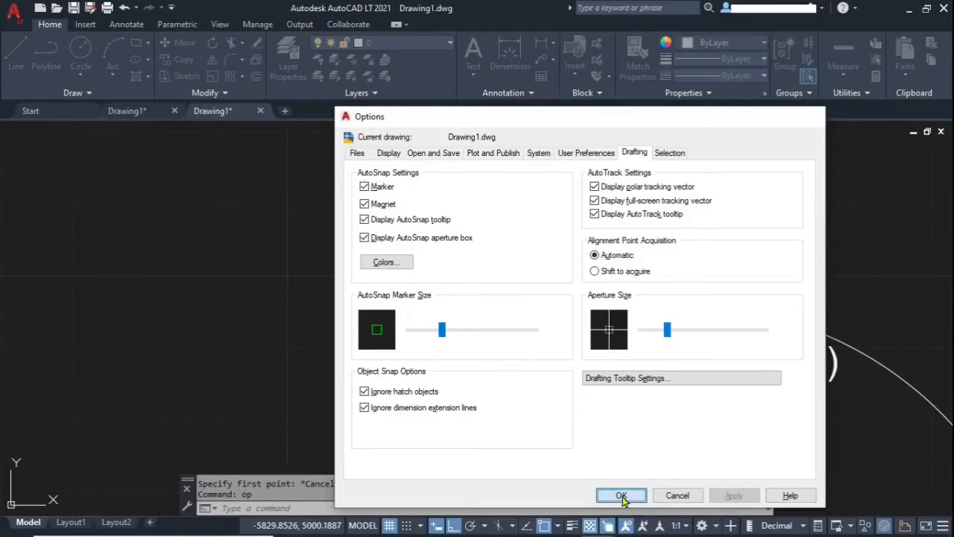
{"action": "left_click", "coordinate": [622, 495]}
{"action": "type", "text": "l"}
{"action": "key", "text": "Return"}
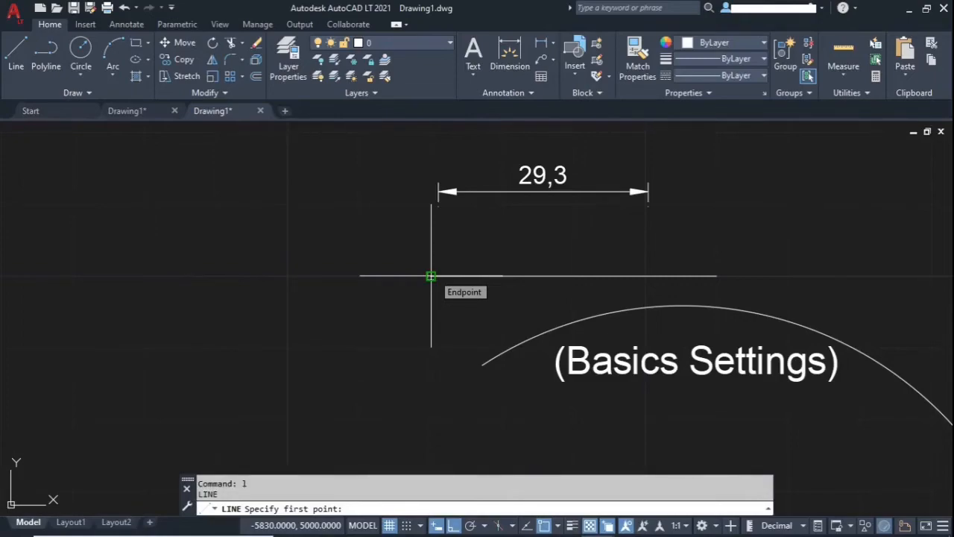
{"action": "key", "text": "Escape"}
- Turn off the AutoSnap tooltip and test endpoint snapping on the horizontal line with the Line command
{"action": "type", "text": "op"}
{"action": "key", "text": "Return"}
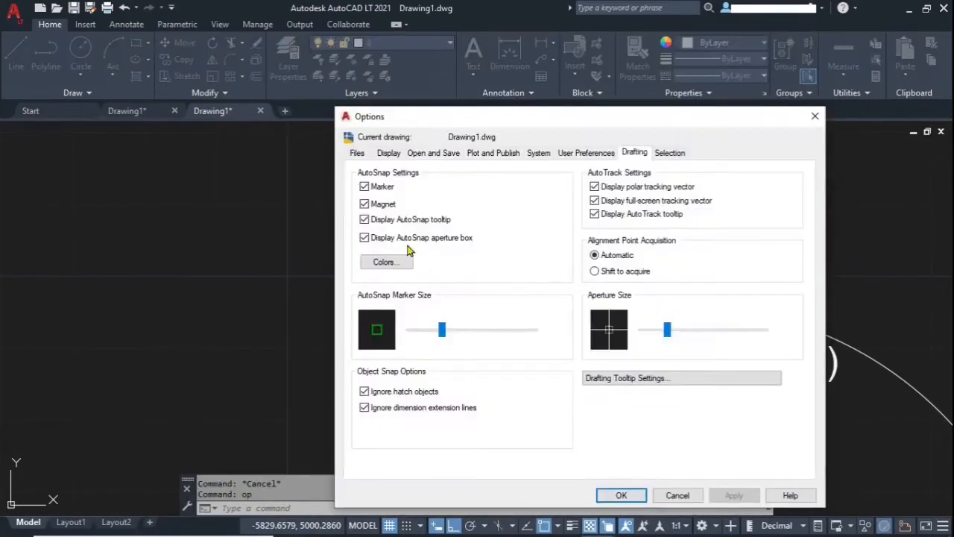
{"action": "left_click", "coordinate": [367, 221]}
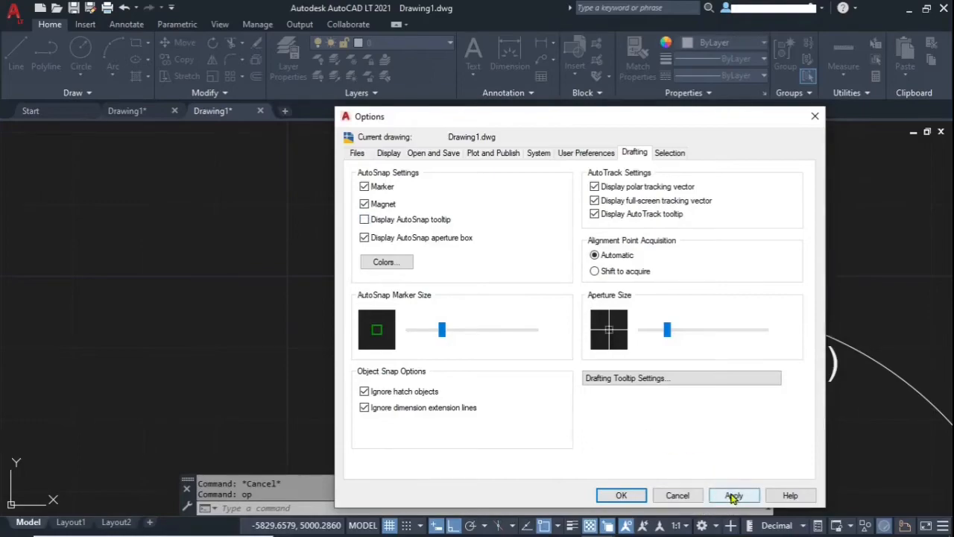
{"action": "left_click", "coordinate": [732, 496]}
{"action": "left_click", "coordinate": [621, 497]}
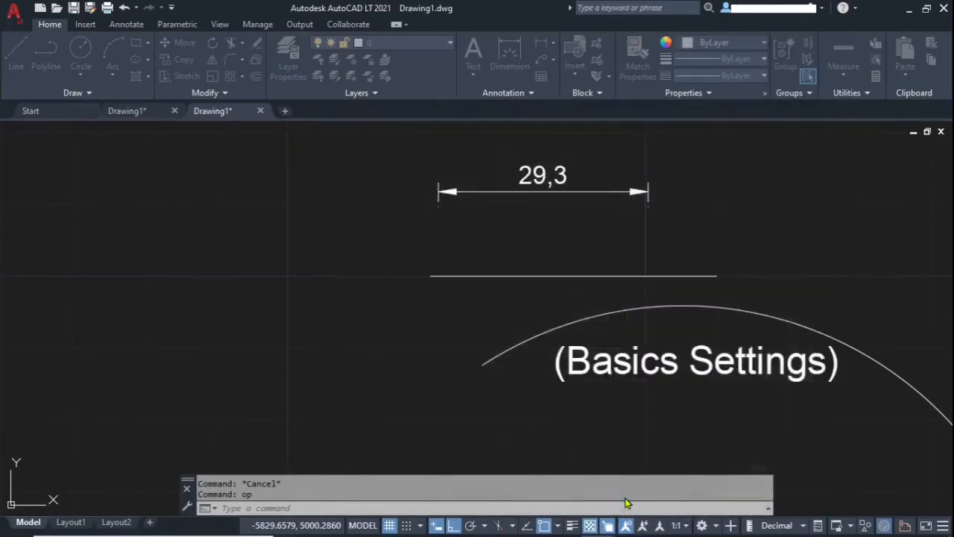
{"action": "type", "text": "l"}
{"action": "key", "text": "Return"}
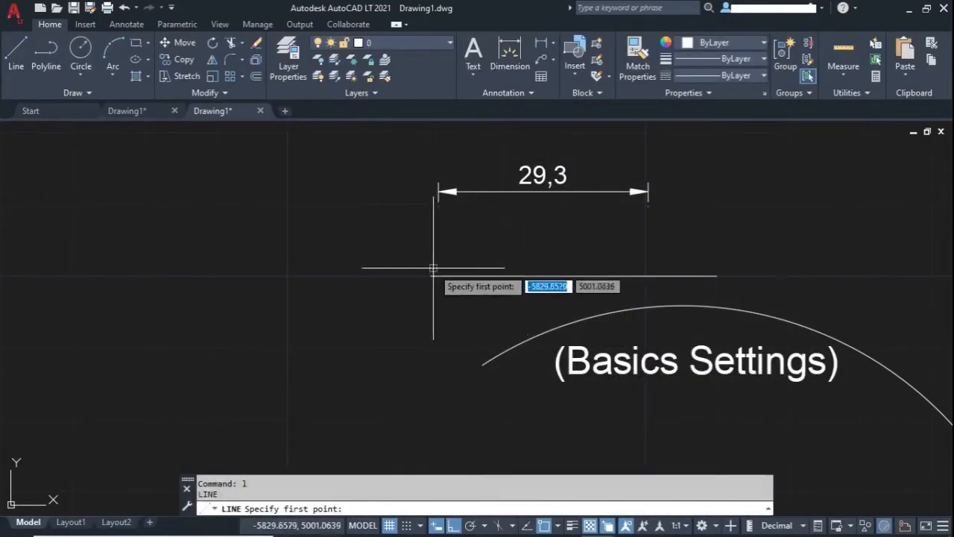
{"action": "key", "text": "Escape"}
{"action": "type", "text": "l"}
{"action": "key", "text": "Return"}
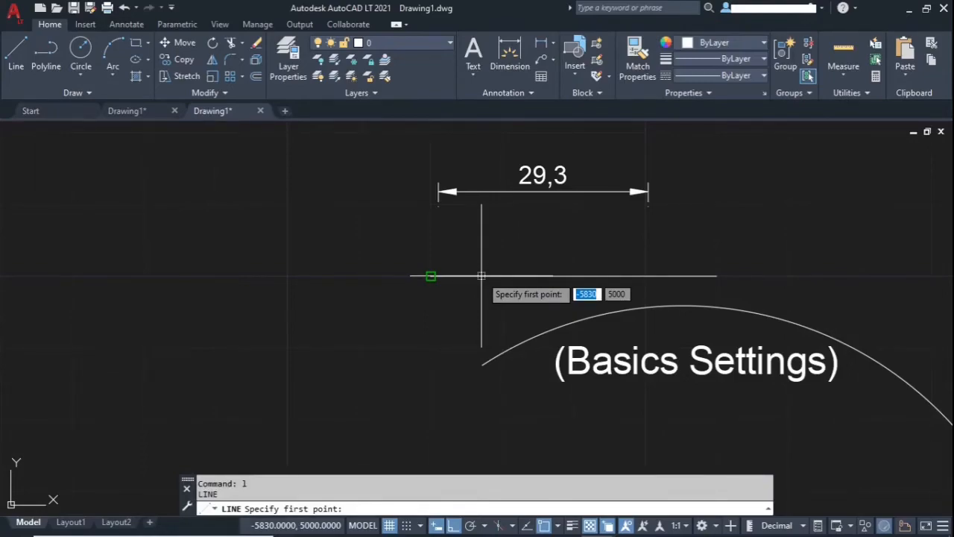
{"action": "key", "text": "Escape"}
- Turn the AutoSnap tooltip back on, hide the AutoSnap aperture box, and check the crosshair with the Line command
{"action": "type", "text": "op"}
{"action": "key", "text": "Return"}
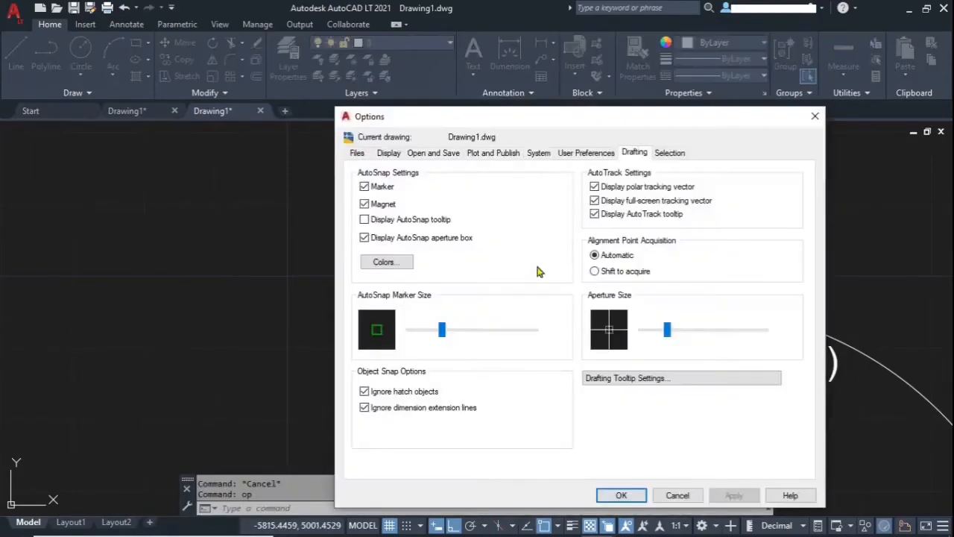
{"action": "left_click", "coordinate": [365, 220]}
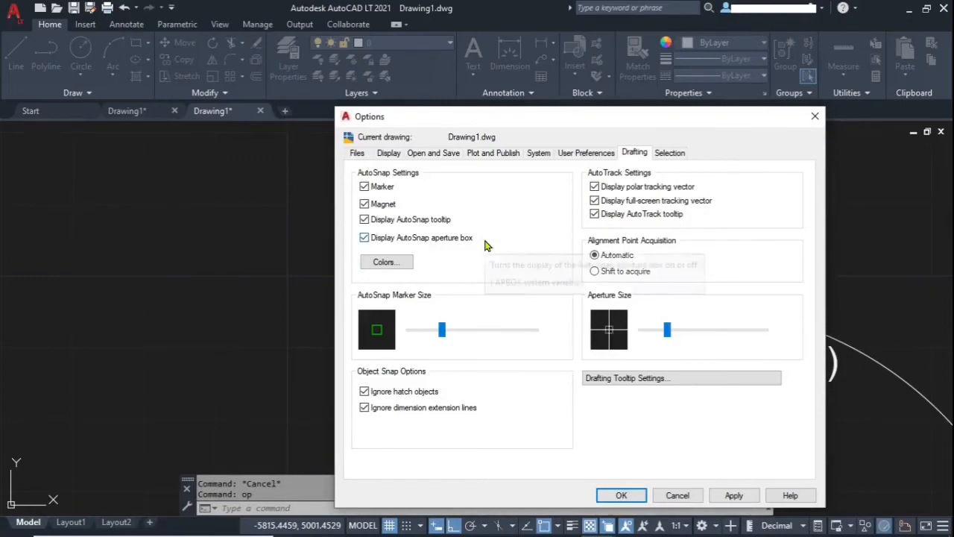
{"action": "left_click", "coordinate": [364, 239]}
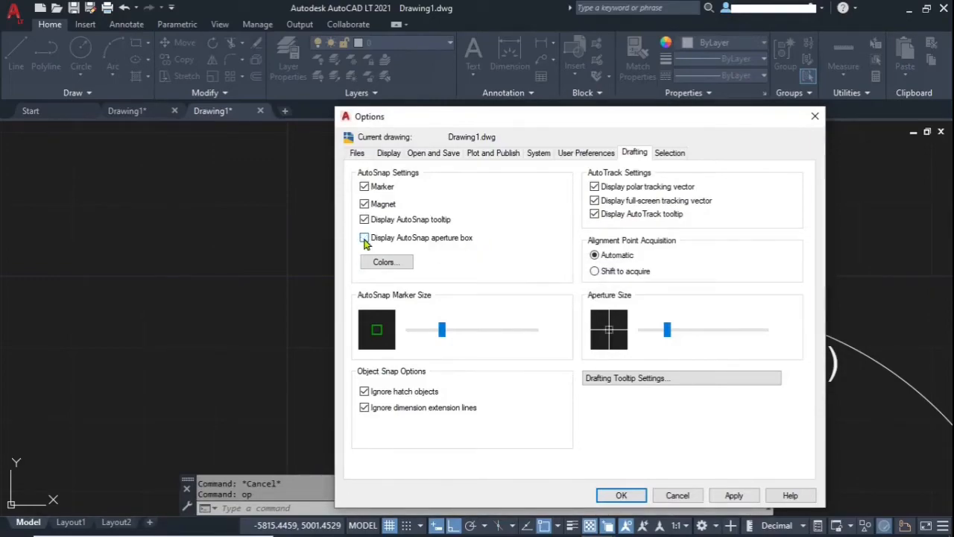
{"action": "left_click", "coordinate": [733, 495]}
{"action": "left_click", "coordinate": [625, 496]}
{"action": "type", "text": "l"}
{"action": "key", "text": "Return"}
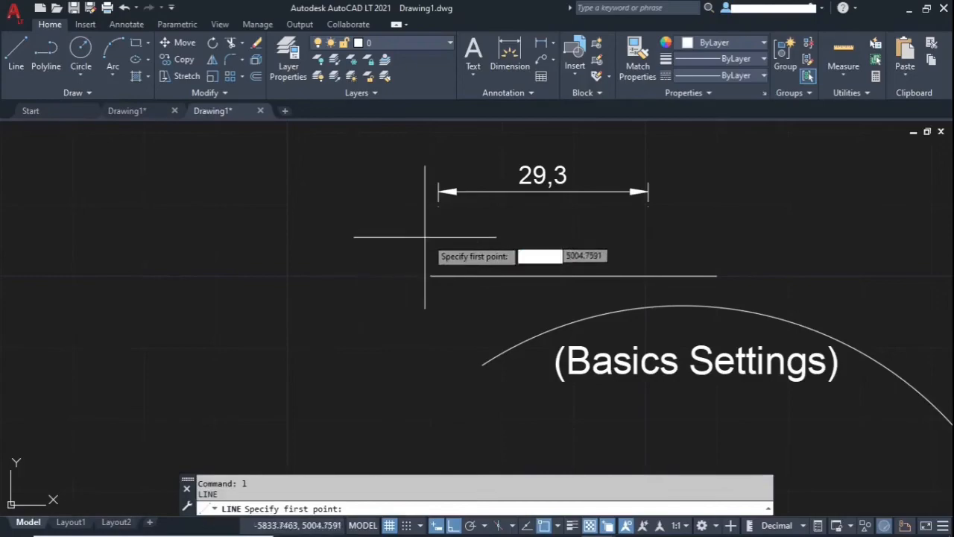
{"action": "key", "text": "Escape"}
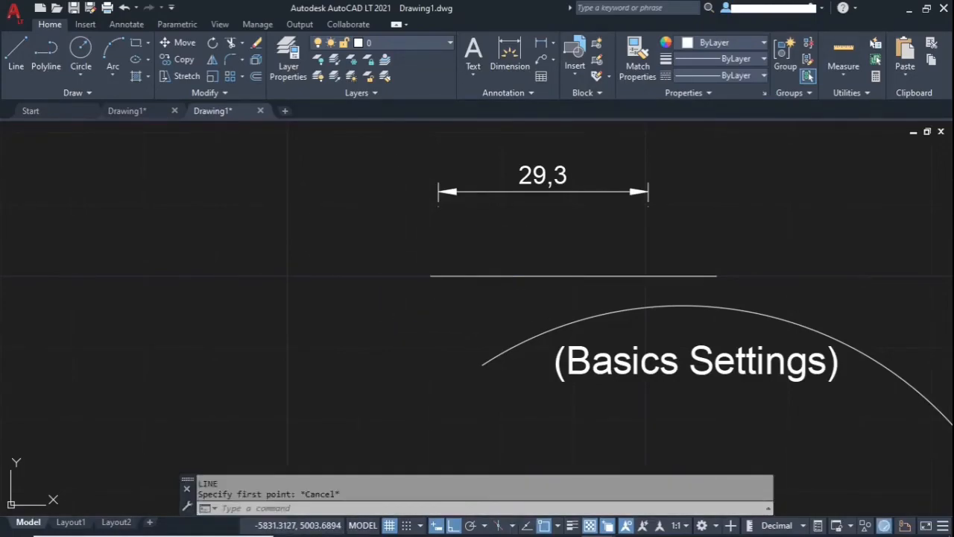
- Display the AutoSnap aperture box again and test it with the Line command at the horizontal line's endpoint
{"action": "type", "text": "op"}
{"action": "key", "text": "Return"}
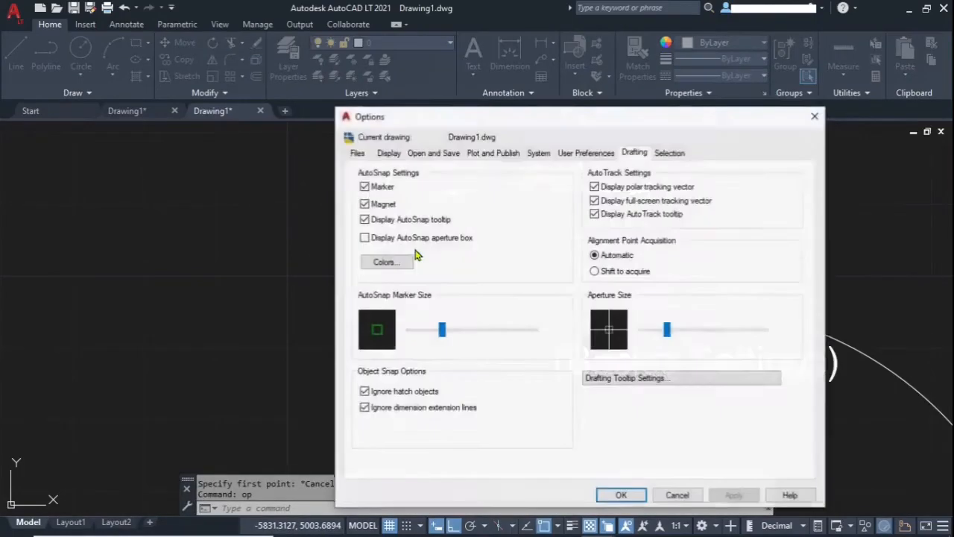
{"action": "left_click", "coordinate": [365, 238]}
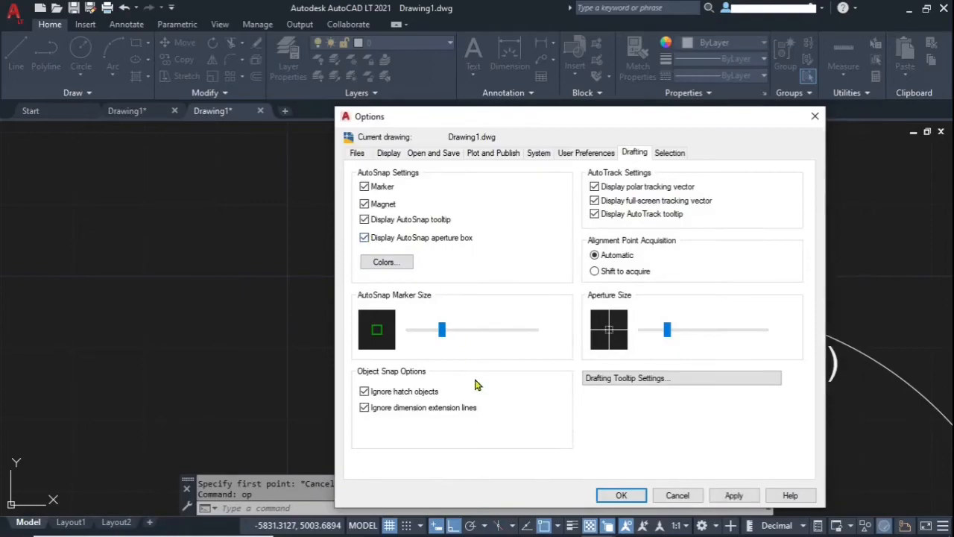
{"action": "left_click", "coordinate": [729, 495]}
{"action": "left_click", "coordinate": [621, 495]}
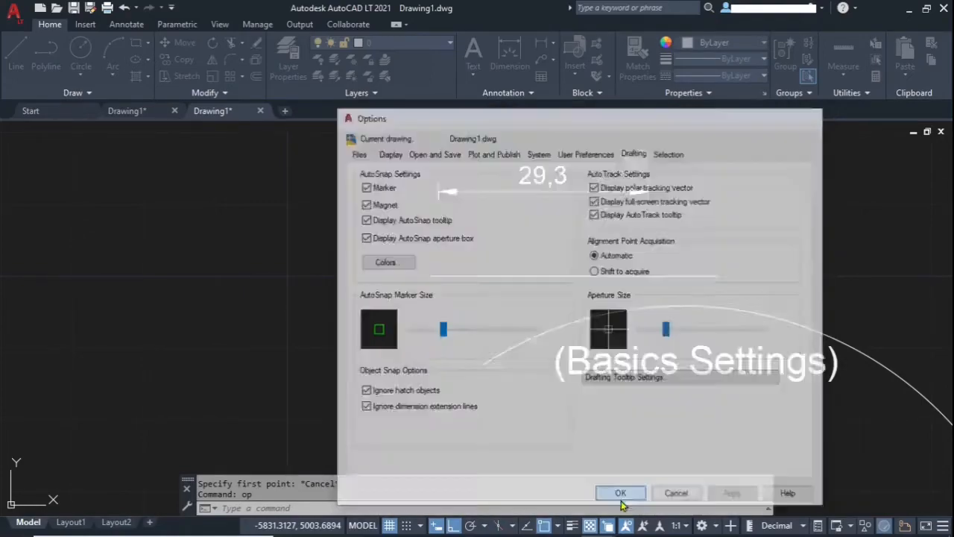
{"action": "type", "text": "l"}
{"action": "key", "text": "Return"}
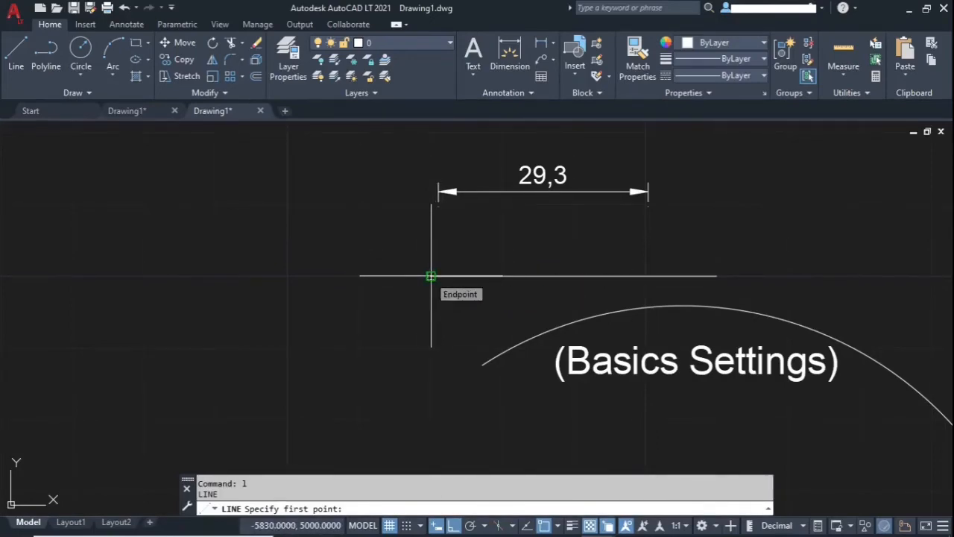
{"action": "key", "text": "Escape"}
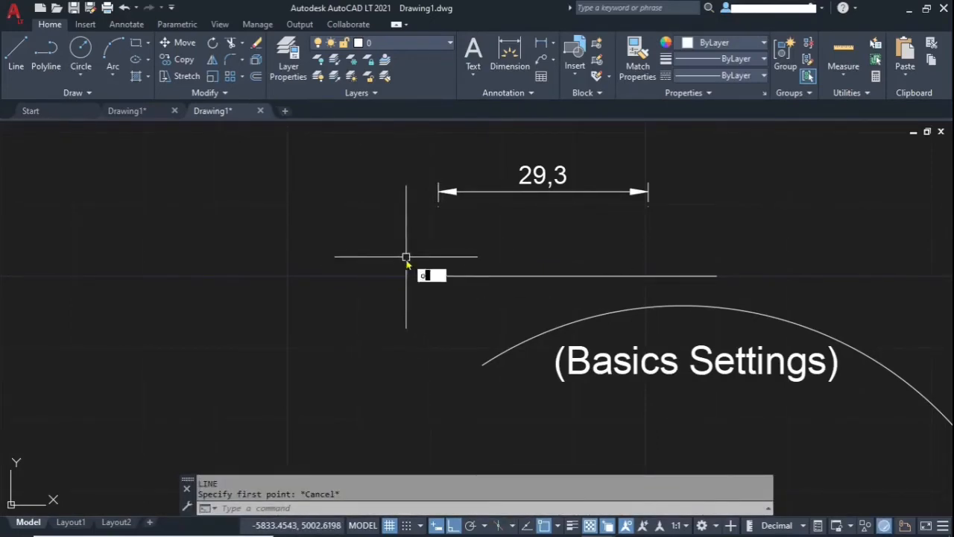
- Enlarge the aperture size to near its maximum in the drafting options and check the box with the Line command
{"action": "type", "text": "op"}
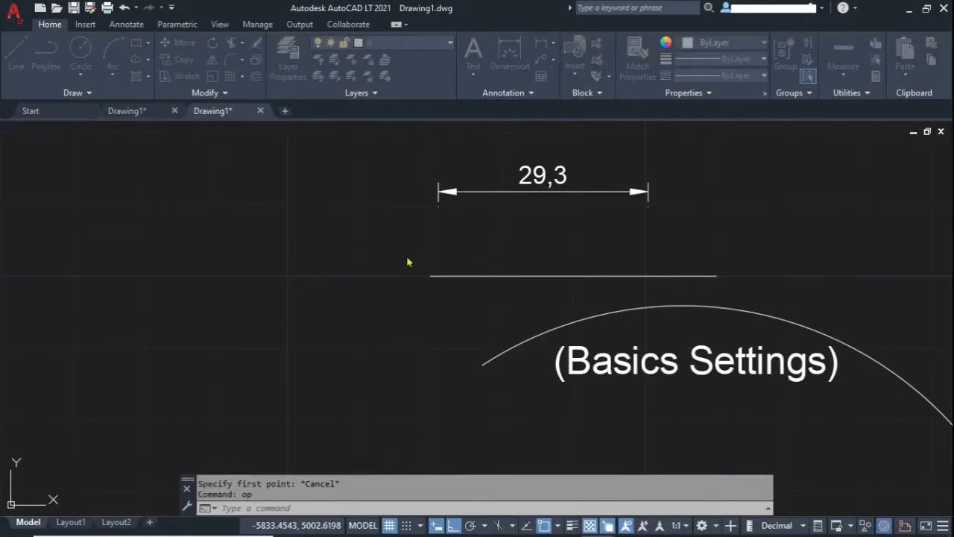
{"action": "key", "text": "Return"}
{"action": "left_click_drag", "start_coordinate": [443, 334], "coordinate": [514, 328]}
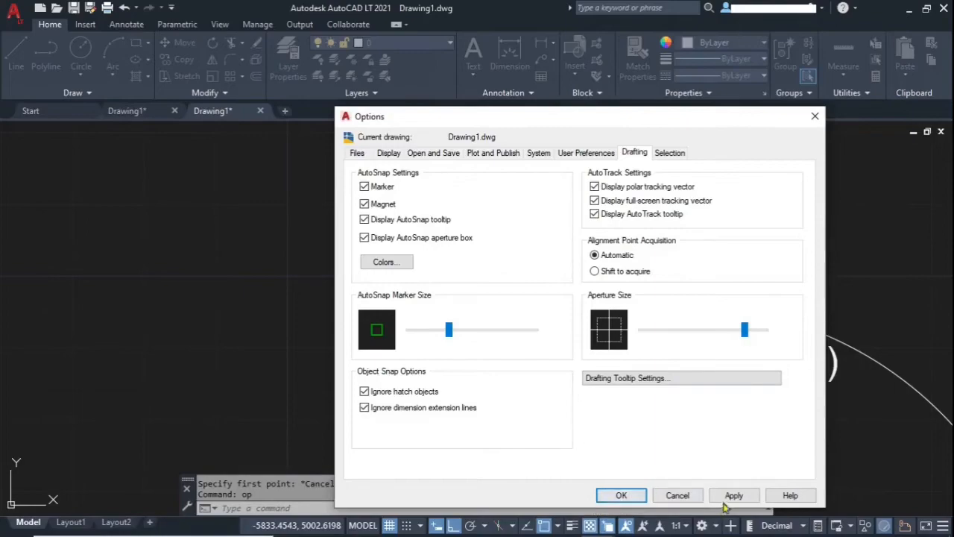
{"action": "left_click", "coordinate": [622, 495]}
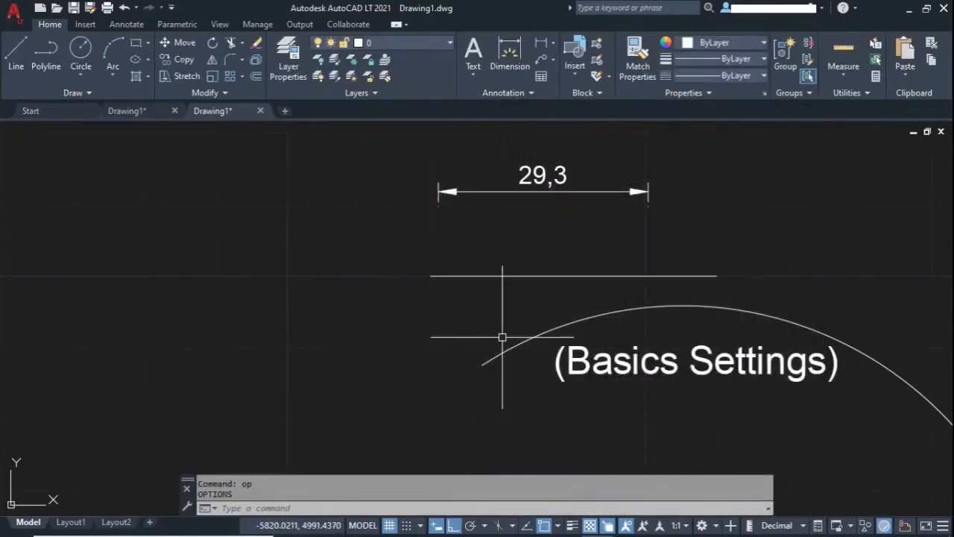
{"action": "type", "text": "l"}
{"action": "key", "text": "Return"}
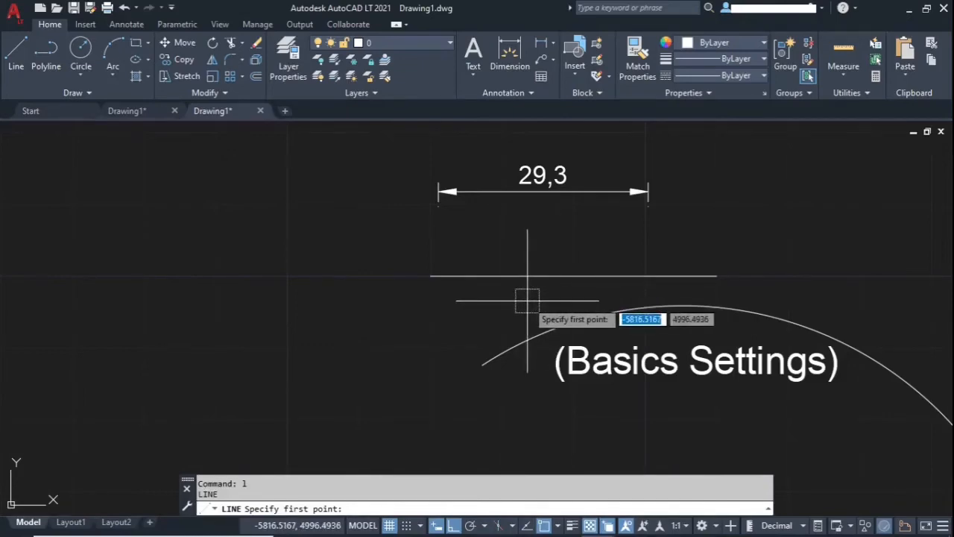
{"action": "key", "text": "Escape"}
{"action": "key", "text": "Escape"}
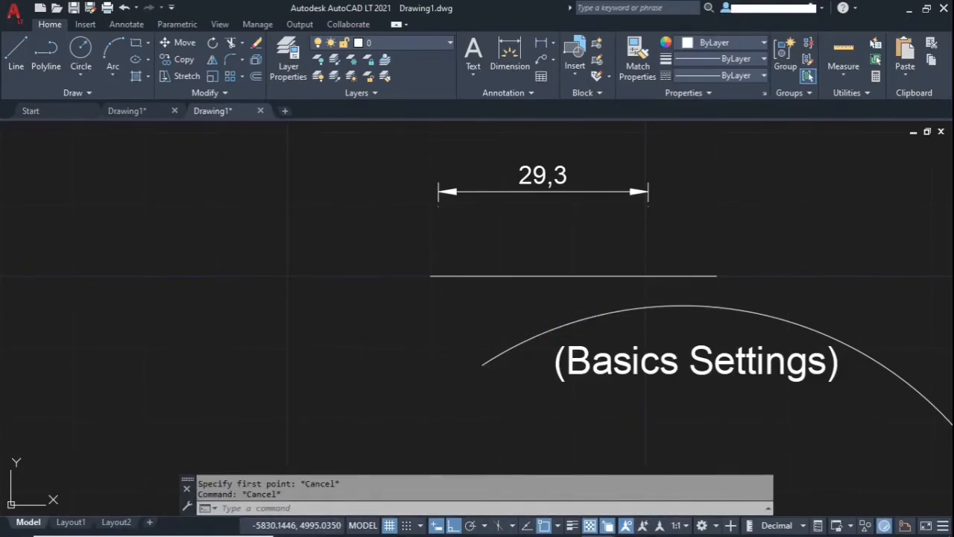
- Reduce the aperture size to a small box and test it with the Line command at the horizontal line's endpoint
{"action": "type", "text": "op"}
{"action": "key", "text": "Return"}
{"action": "left_click", "coordinate": [665, 332]}
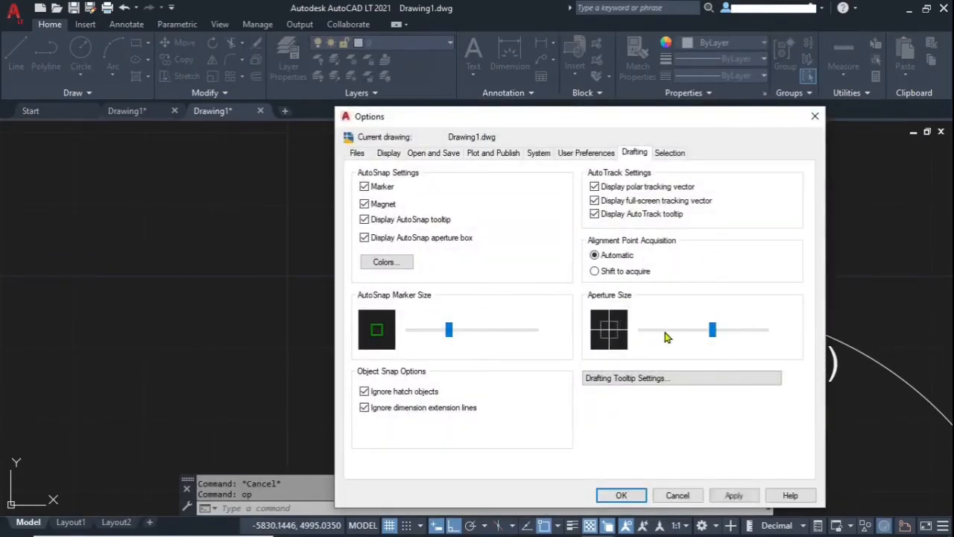
{"action": "left_click", "coordinate": [665, 333]}
{"action": "left_click", "coordinate": [665, 332]}
{"action": "left_click", "coordinate": [669, 333]}
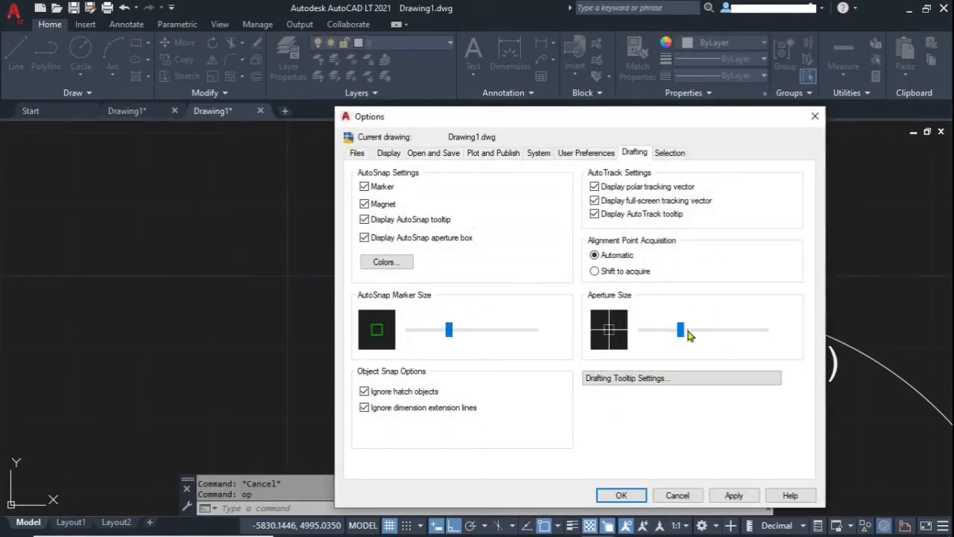
{"action": "left_click_drag", "start_coordinate": [682, 333], "coordinate": [670, 332]}
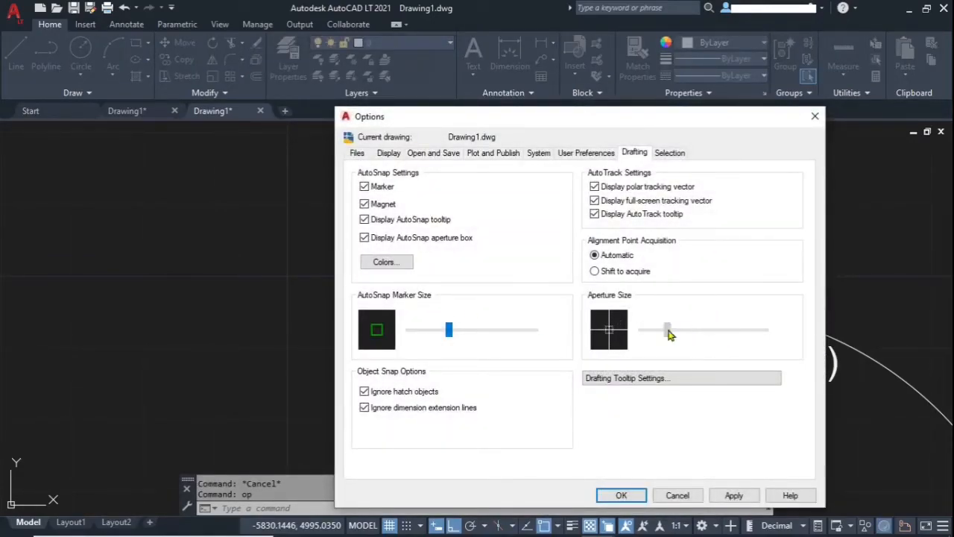
{"action": "left_click", "coordinate": [734, 495]}
{"action": "left_click", "coordinate": [622, 495]}
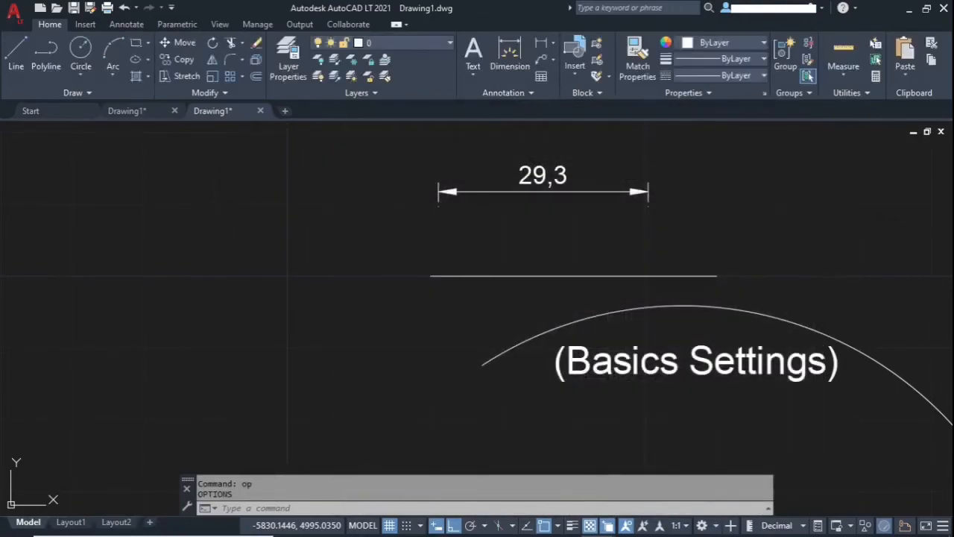
{"action": "type", "text": "l"}
{"action": "key", "text": "Return"}
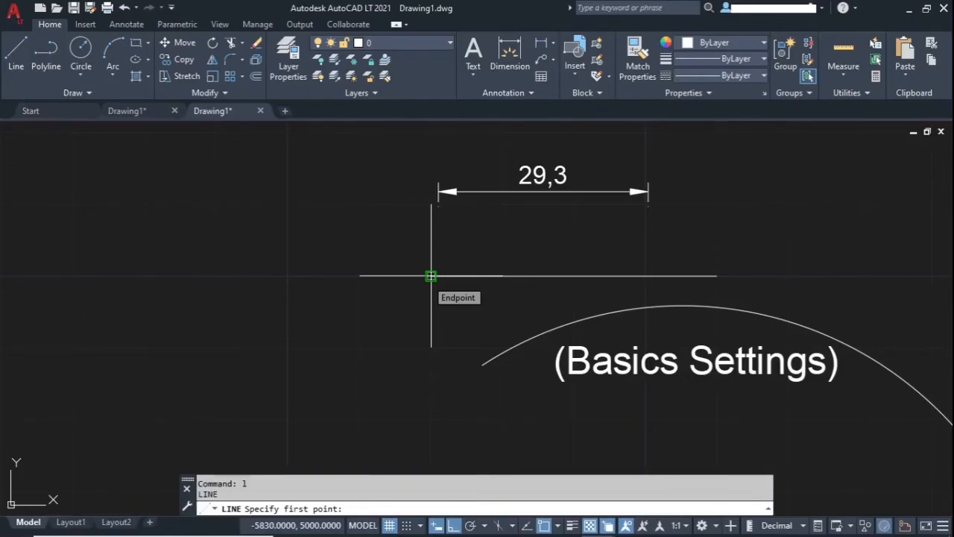
{"action": "key", "text": "Escape"}
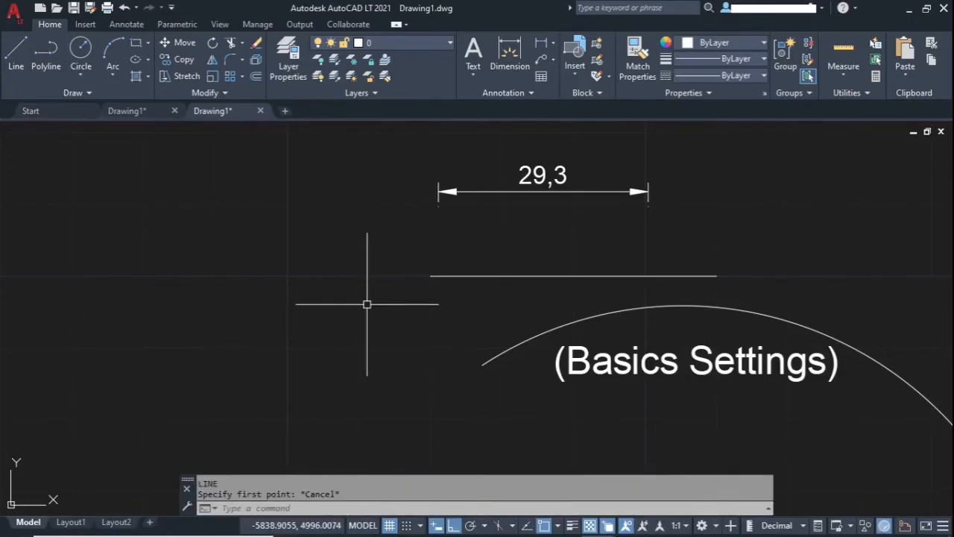
- Enlarge the AutoSnap marker to about the middle of its size range and test it with the Line command at the horizontal line's endpoint
{"action": "right_click", "coordinate": [368, 305]}
{"action": "left_click", "coordinate": [409, 519]}
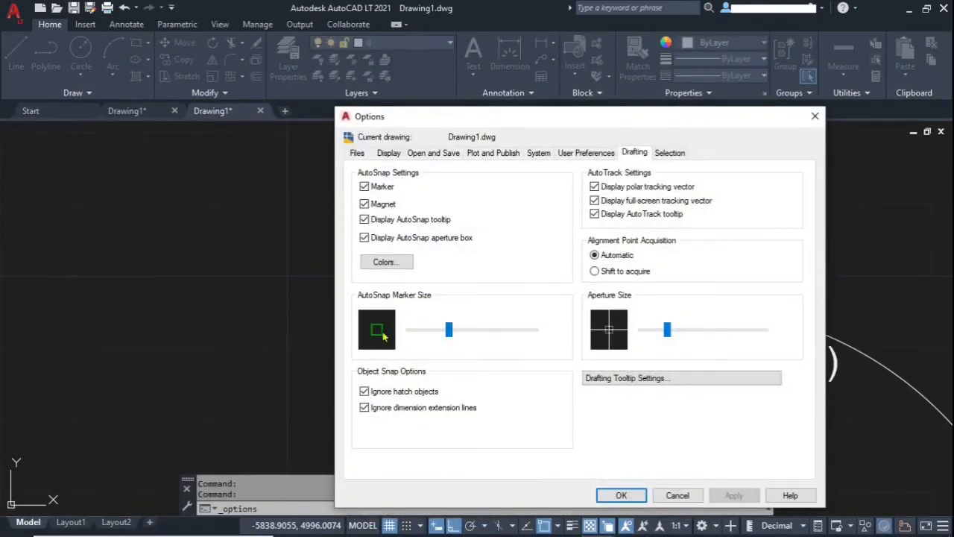
{"action": "mouse_move", "coordinate": [449, 332]}
{"action": "left_mouse_down"}
{"action": "mouse_move", "coordinate": [494, 335]}
{"action": "mouse_move", "coordinate": [475, 335]}
{"action": "left_mouse_up"}
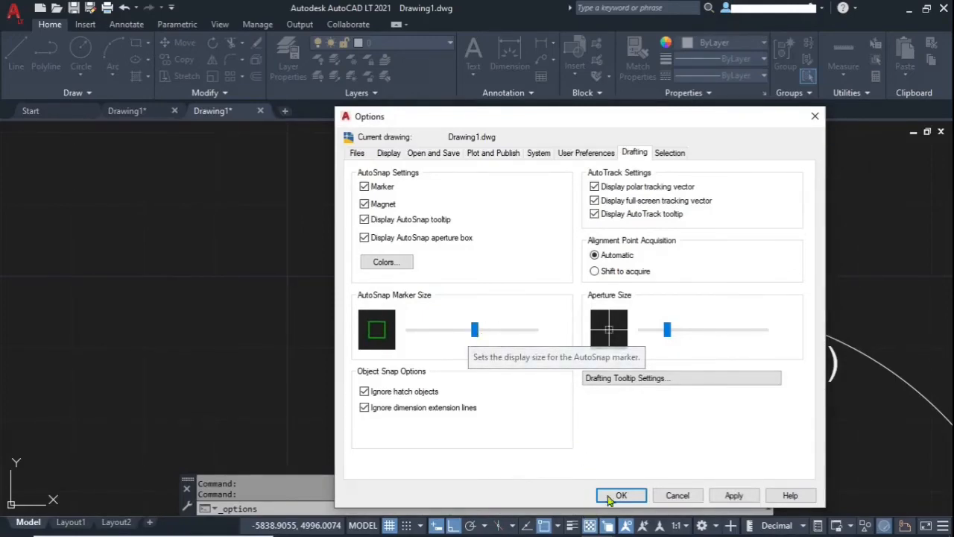
{"action": "left_click", "coordinate": [733, 496]}
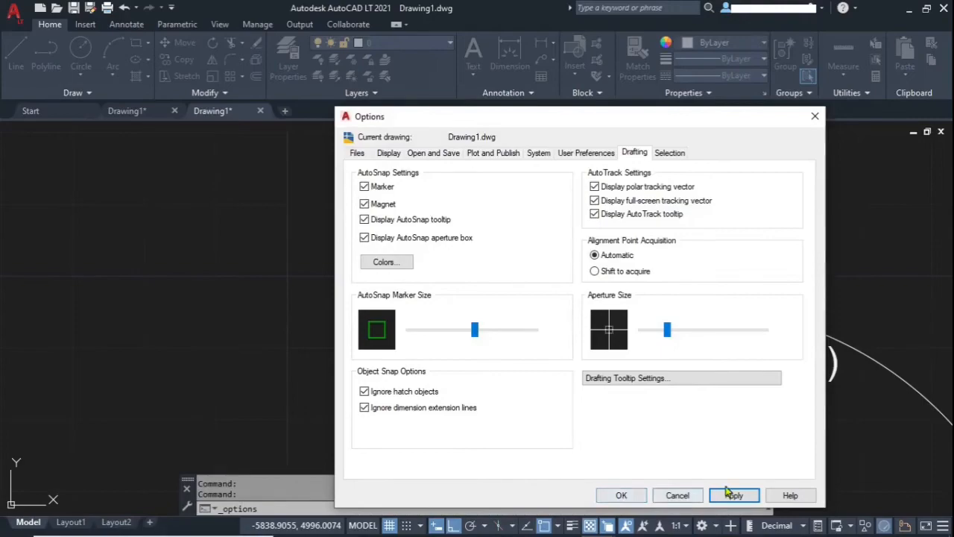
{"action": "left_click", "coordinate": [622, 497]}
{"action": "type", "text": "l"}
{"action": "key", "text": "Return"}
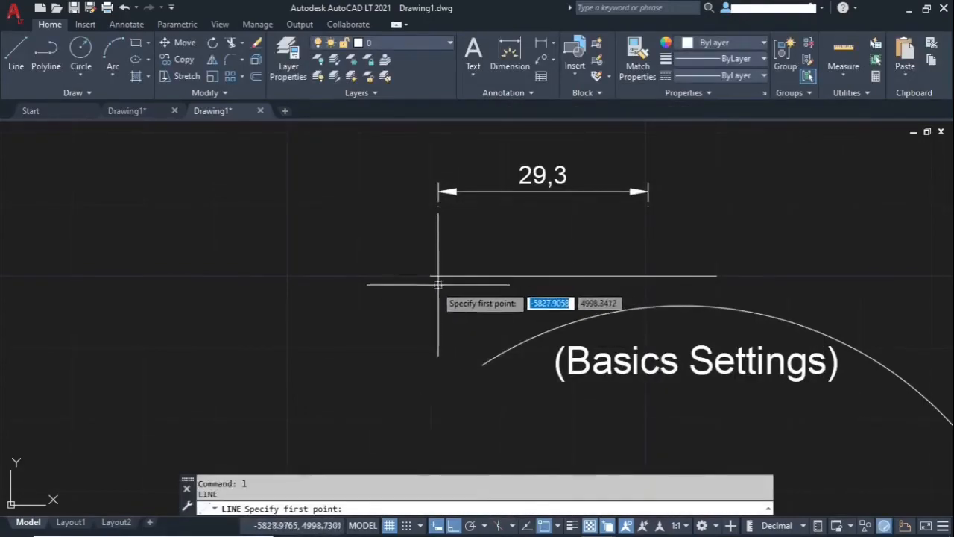
{"action": "key", "text": "Escape"}
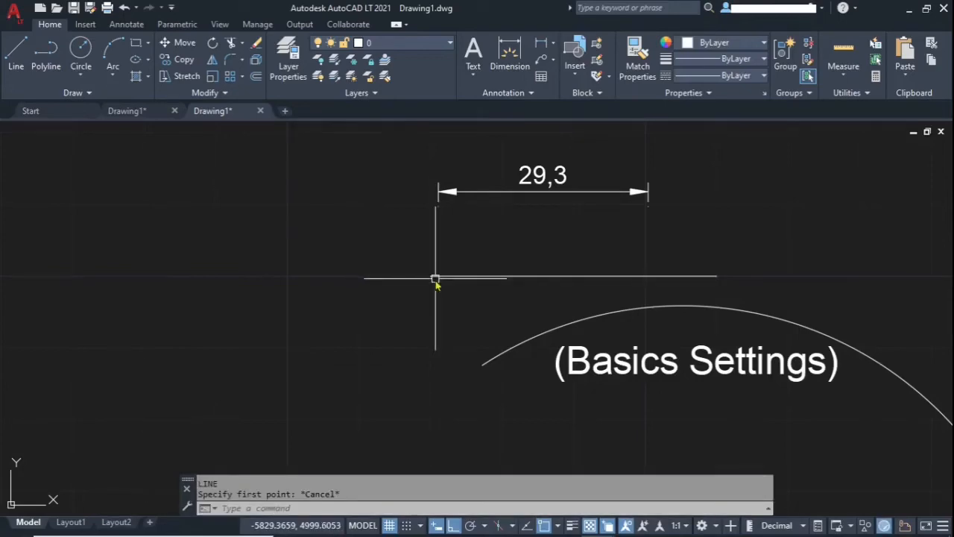
{"action": "type", "text": "l"}
{"action": "key", "text": "Return"}
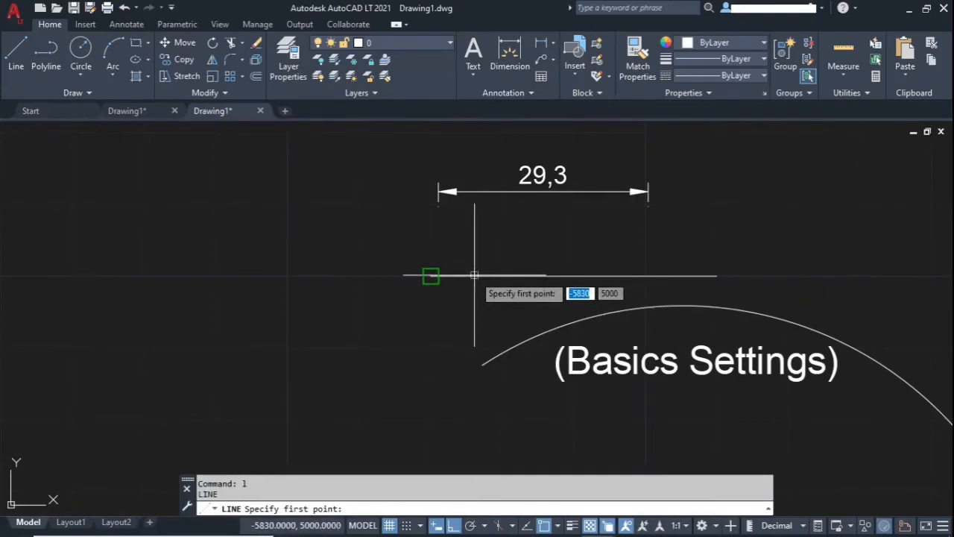
{"action": "key", "text": "Escape"}
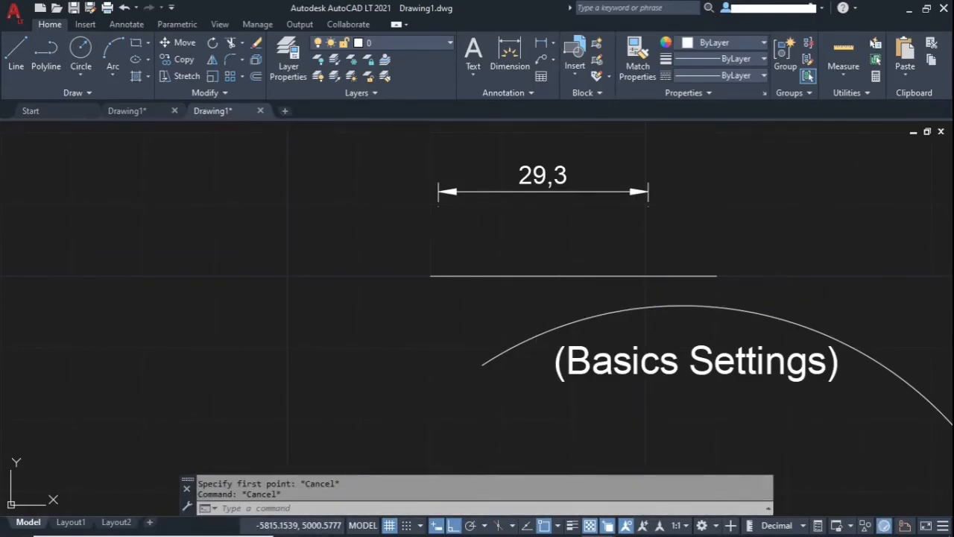
- Make the AutoSnap marker slightly smaller and set the aperture size to about the middle of its range
{"action": "type", "text": "op"}
{"action": "key", "text": "Return"}
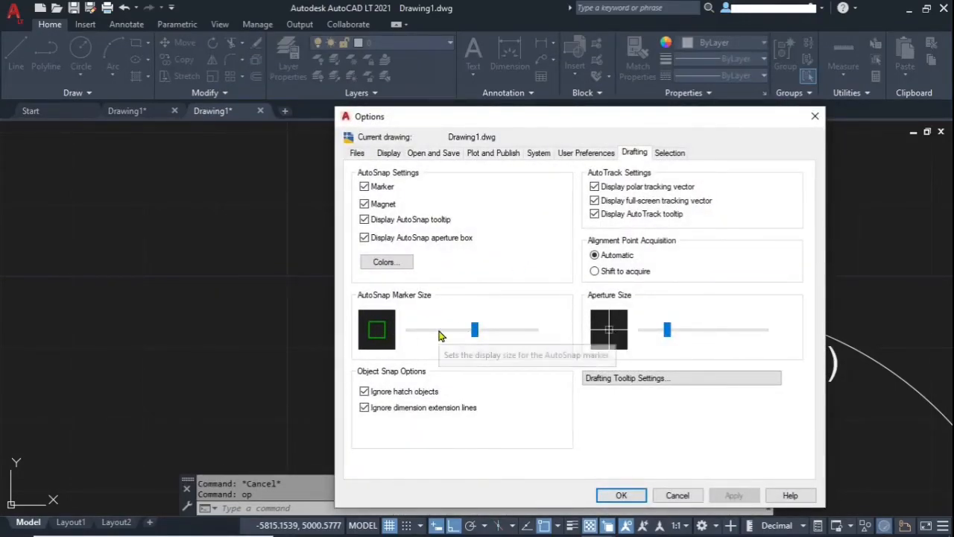
{"action": "mouse_move", "coordinate": [438, 338]}
{"action": "left_mouse_down"}
{"action": "mouse_move", "coordinate": [473, 330]}
{"action": "mouse_move", "coordinate": [445, 330]}
{"action": "mouse_move", "coordinate": [462, 330]}
{"action": "left_mouse_up"}
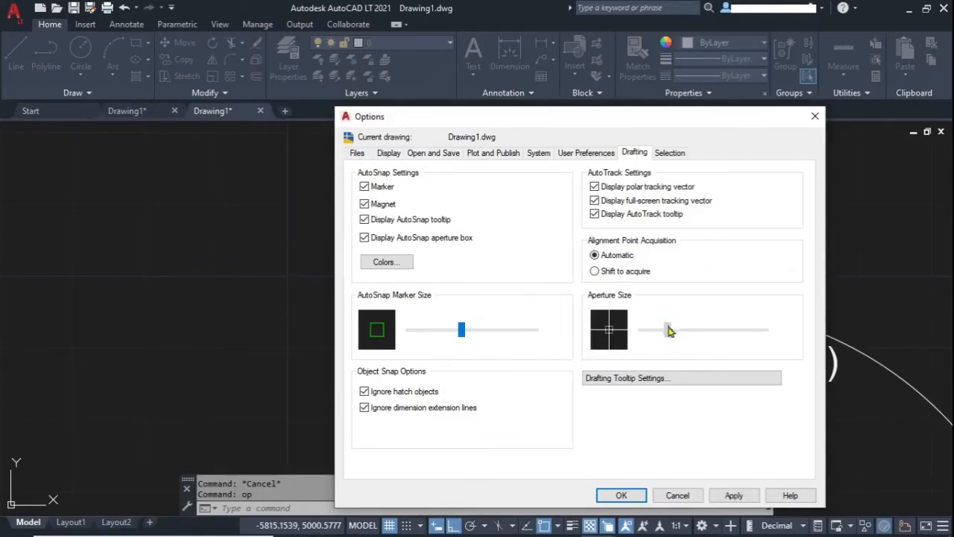
{"action": "left_click_drag", "start_coordinate": [668, 329], "coordinate": [700, 329]}
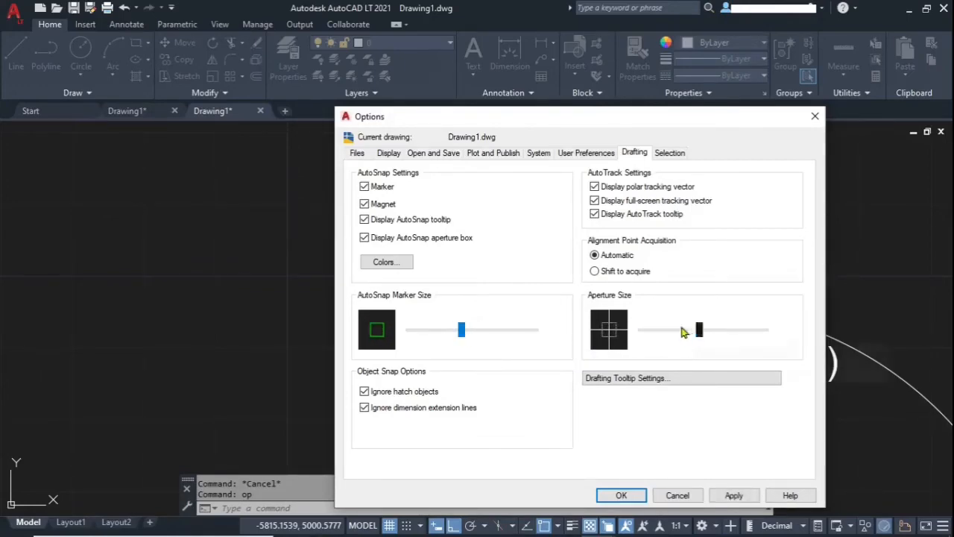
- Set the 2D AutoSnap marker colour to Magenta for 2D model space and check it with the Line command at the horizontal line's endpoint
{"action": "left_click", "coordinate": [386, 265]}
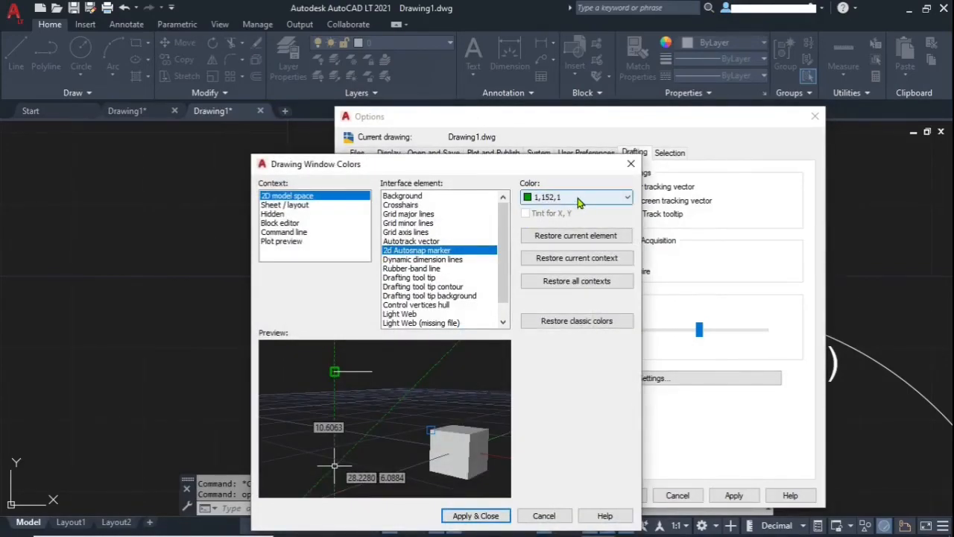
{"action": "left_click", "coordinate": [580, 198]}
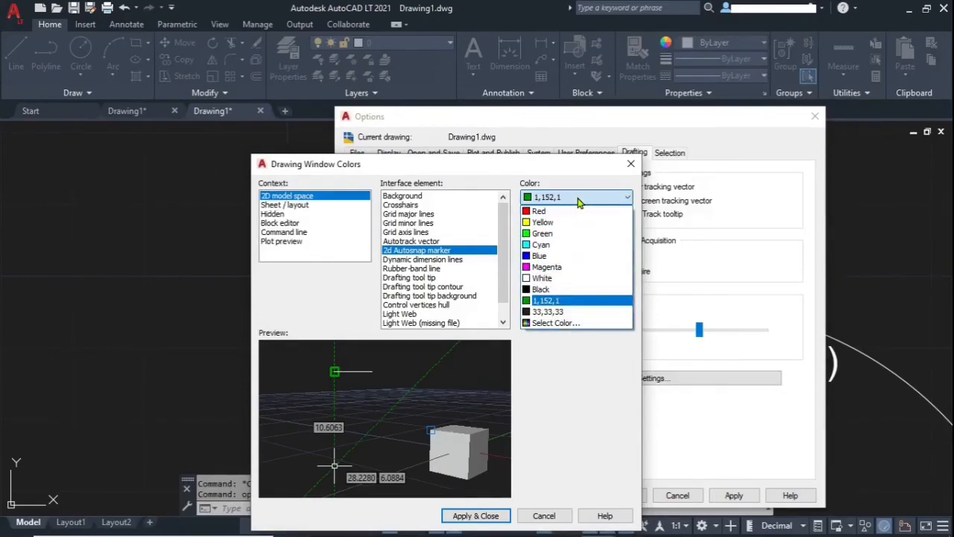
{"action": "left_click", "coordinate": [552, 267]}
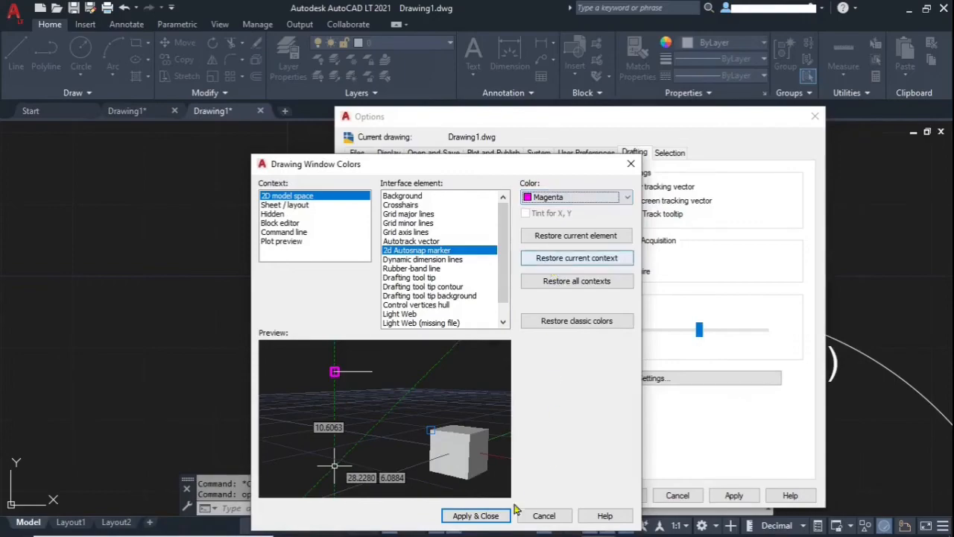
{"action": "left_click", "coordinate": [475, 516]}
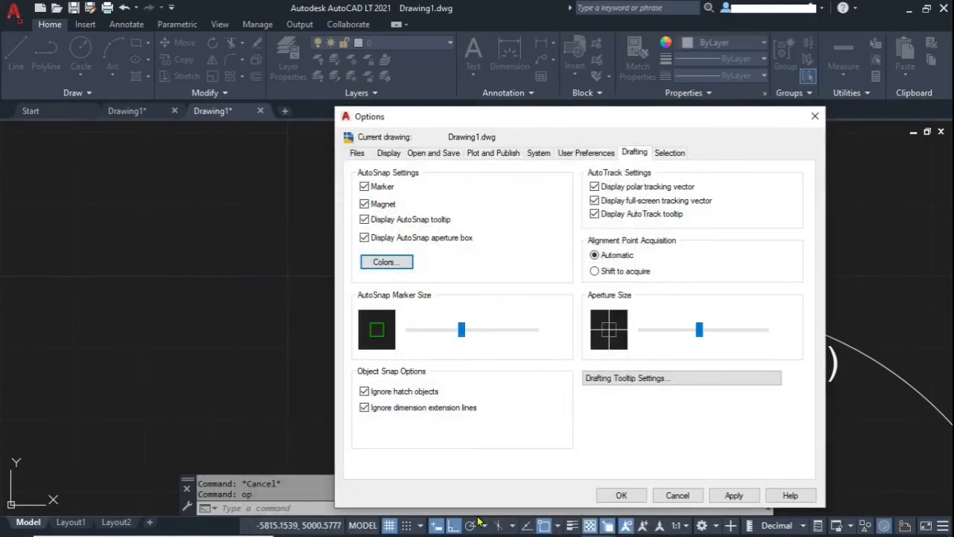
{"action": "left_click", "coordinate": [732, 497]}
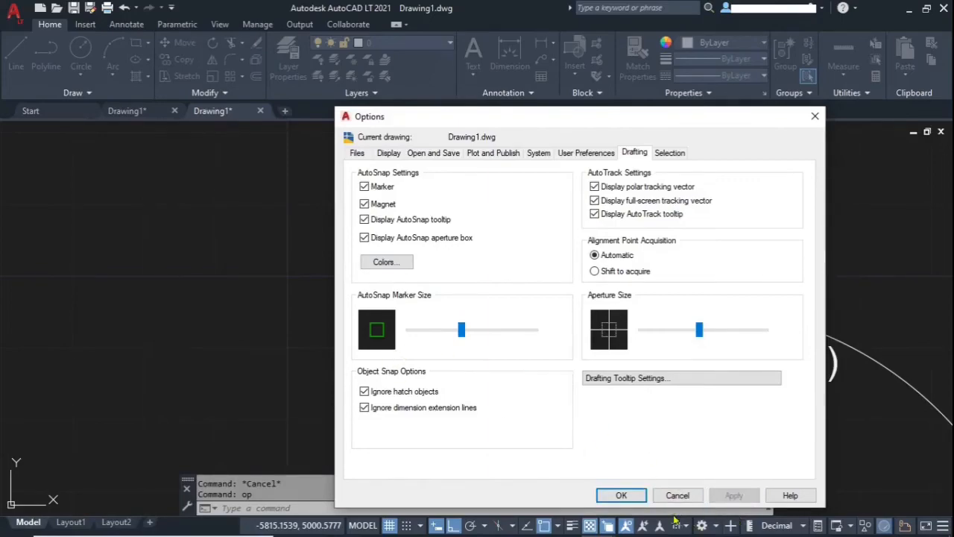
{"action": "left_click", "coordinate": [619, 496]}
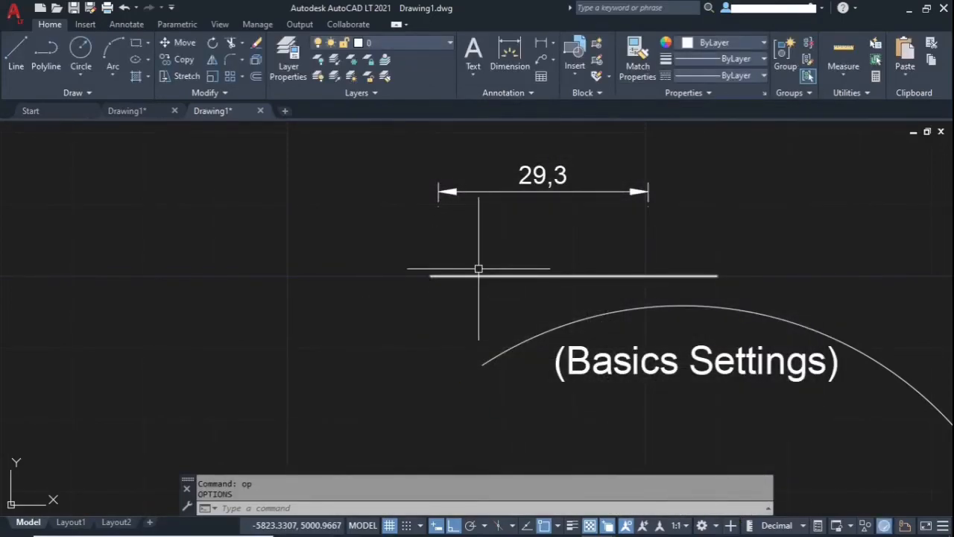
{"action": "type", "text": "l"}
{"action": "key", "text": "Return"}
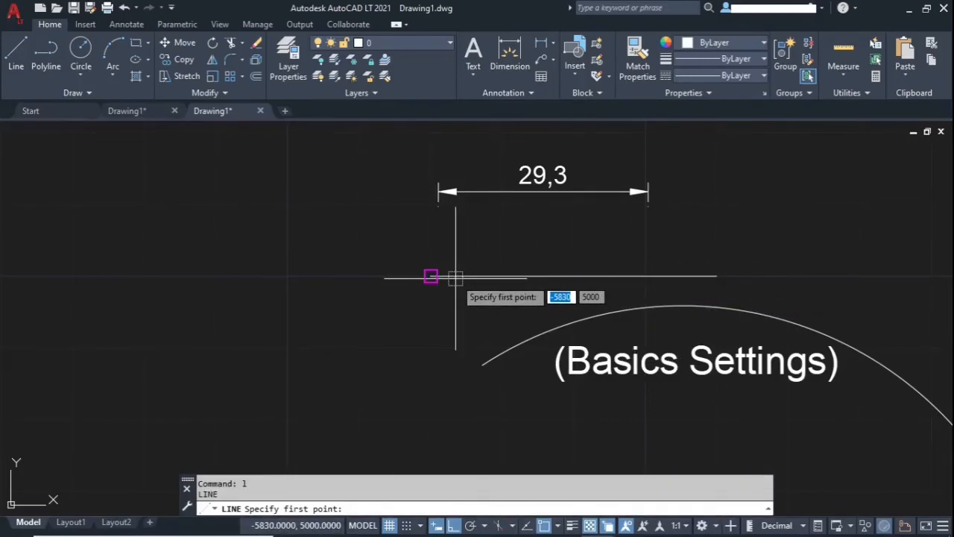
{"action": "key", "text": "Escape"}
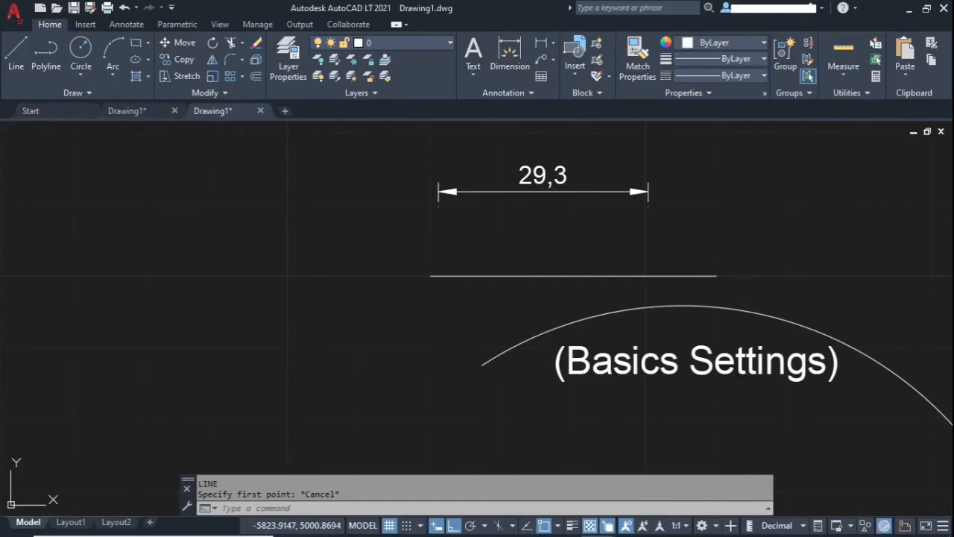
- Set the drafting tooltip transparency to 9% in the drafting options
{"action": "type", "text": "op"}
{"action": "key", "text": "Return"}
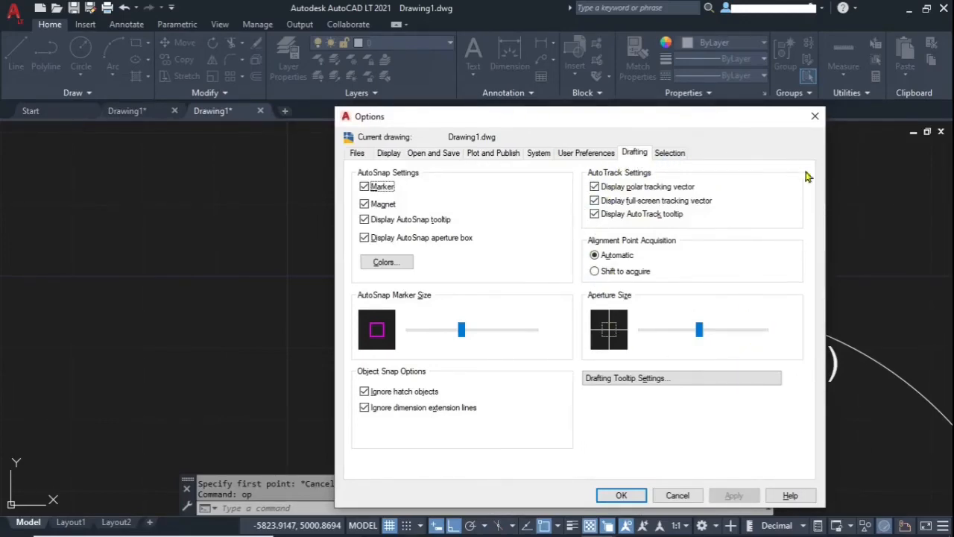
{"action": "left_click", "coordinate": [618, 381]}
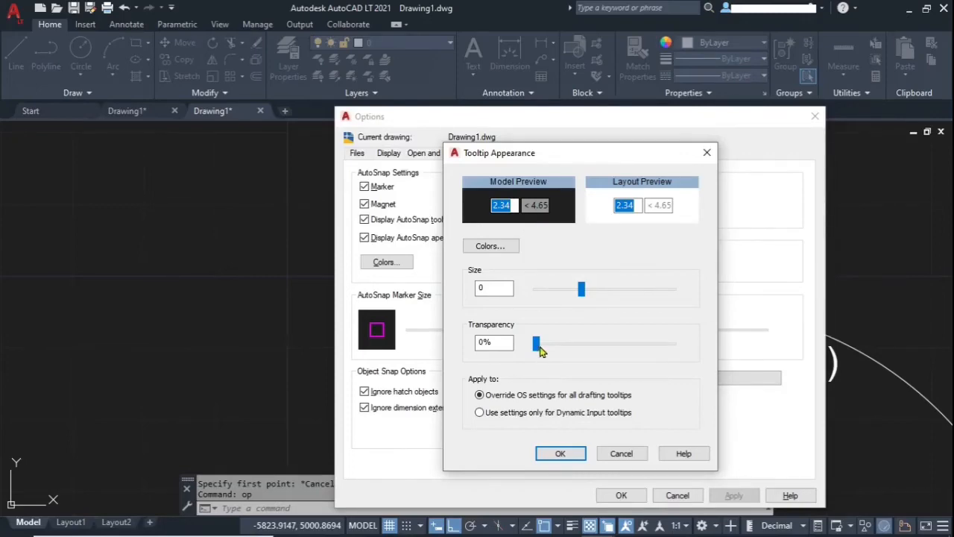
{"action": "mouse_move", "coordinate": [536, 343]}
{"action": "left_mouse_down"}
{"action": "mouse_move", "coordinate": [623, 349]}
{"action": "mouse_move", "coordinate": [550, 354]}
{"action": "left_mouse_up"}
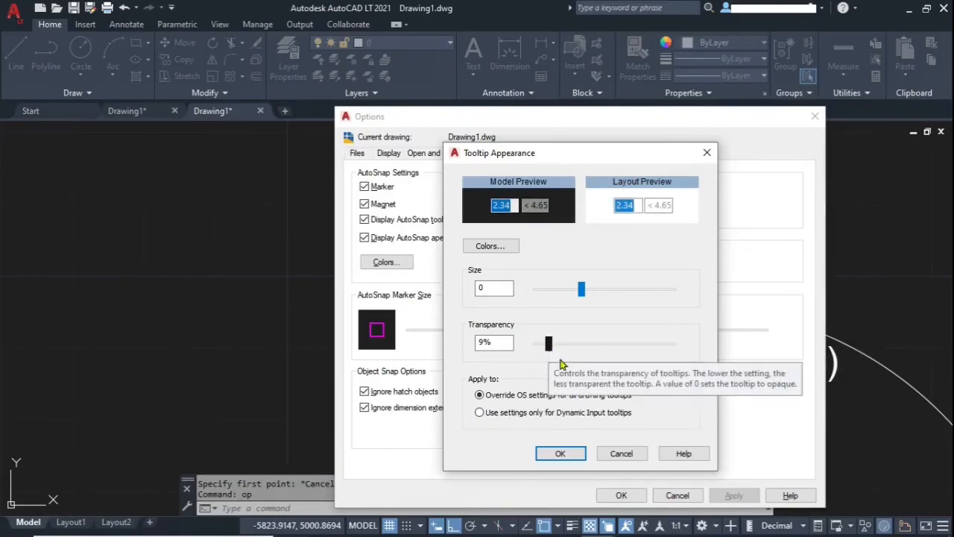
{"action": "left_click", "coordinate": [560, 453]}
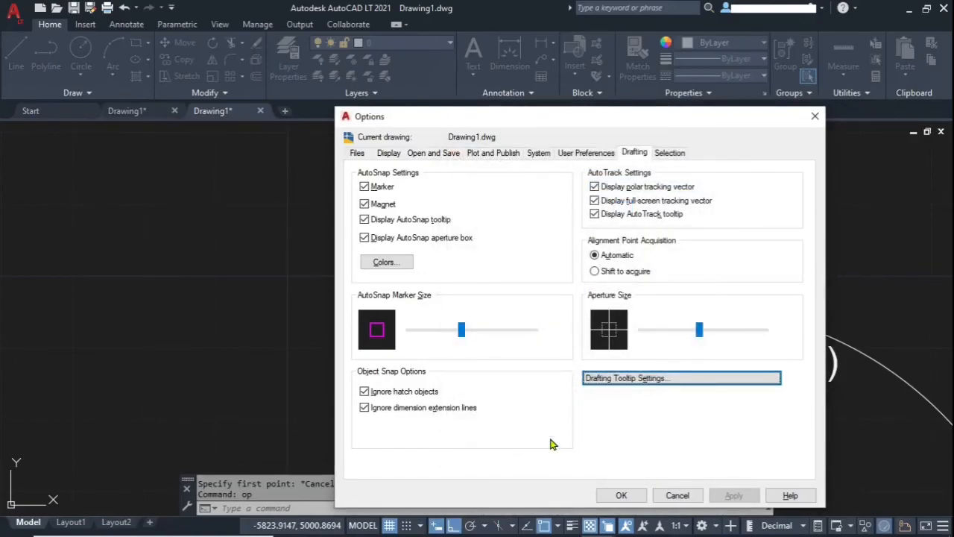
- Enlarge the pickbox to about two-thirds of its size range in the selection options and apply it to the drawing cursor
{"action": "left_click", "coordinate": [669, 155]}
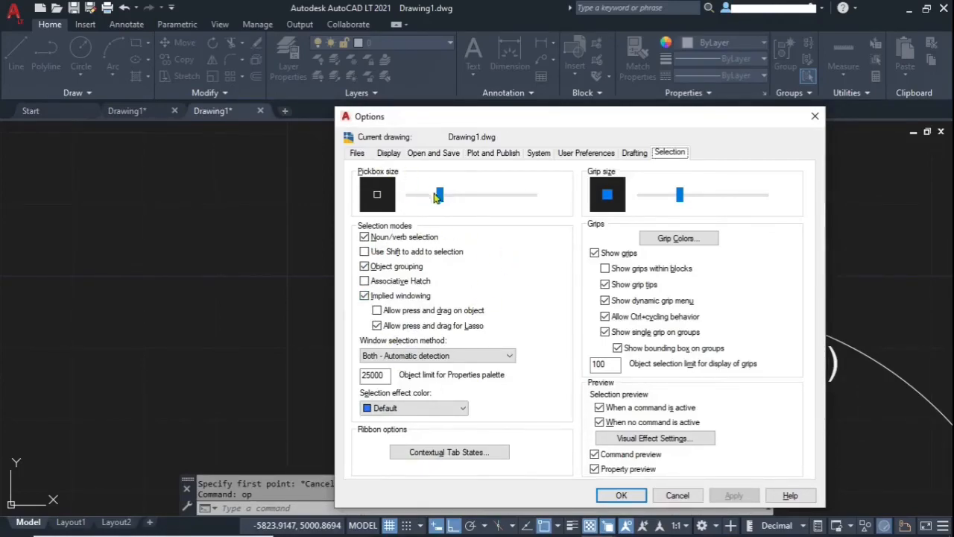
{"action": "left_click_drag", "start_coordinate": [440, 196], "coordinate": [496, 196]}
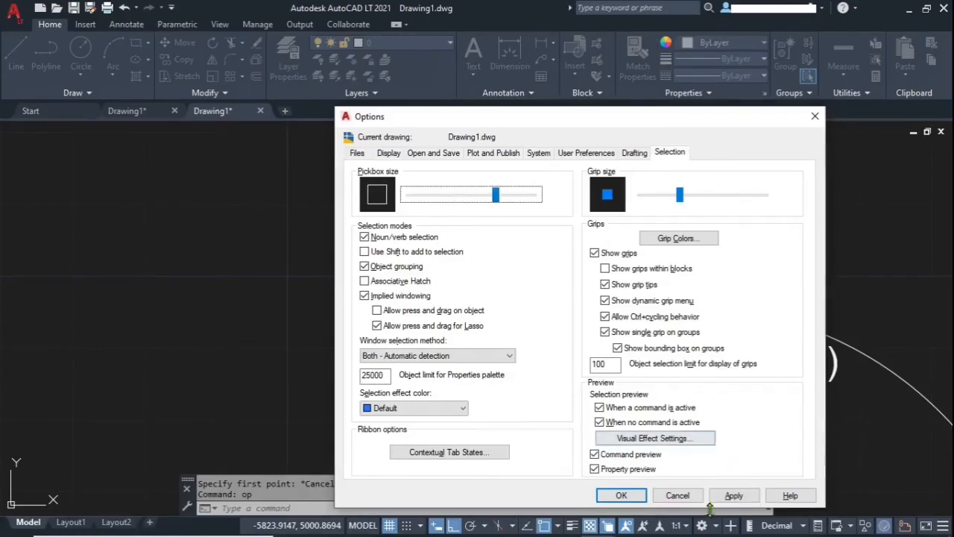
{"action": "left_click", "coordinate": [733, 497]}
{"action": "left_click", "coordinate": [620, 497]}
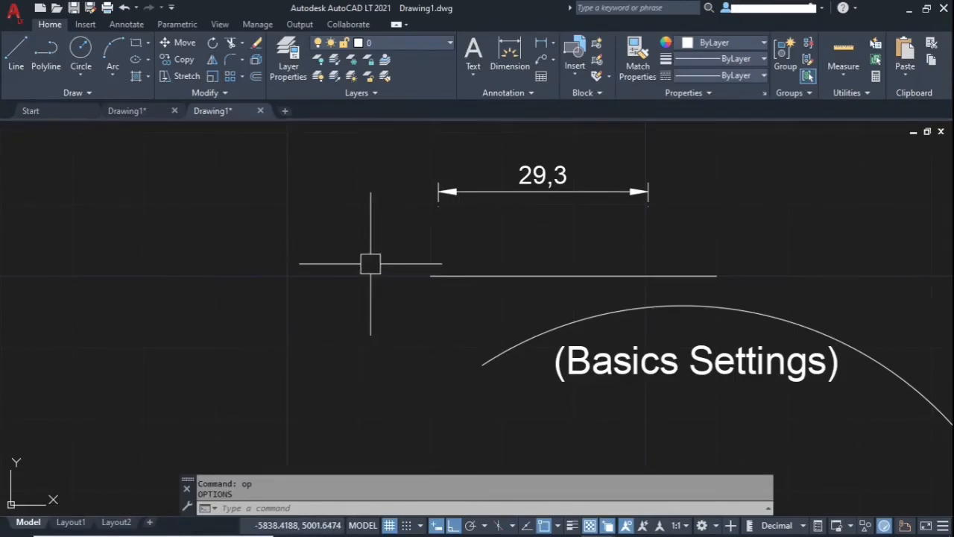
- Reduce the pickbox to about a quarter of its size range, enlarge the grips to about 60% of theirs and check them on the horizontal line
{"action": "left_click", "coordinate": [220, 507]}
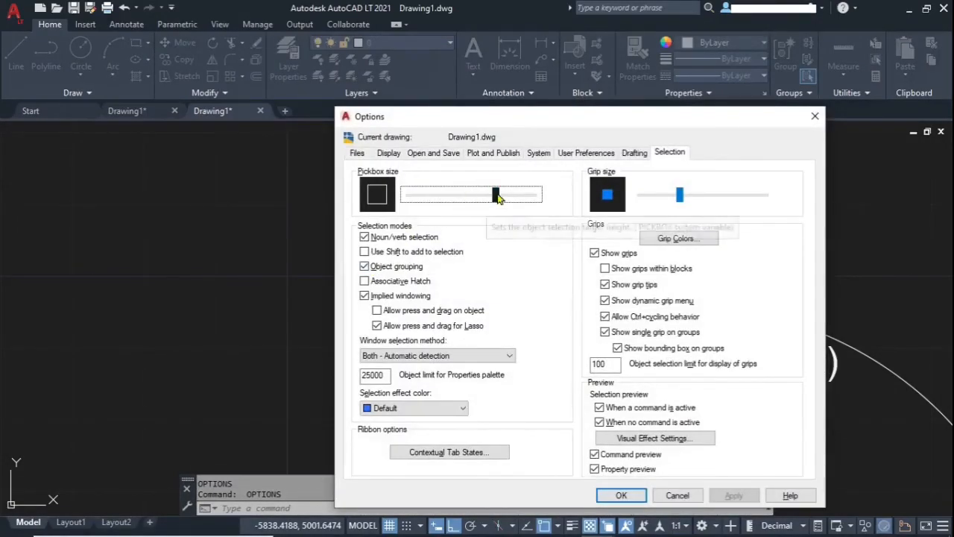
{"action": "left_click_drag", "start_coordinate": [497, 195], "coordinate": [440, 194]}
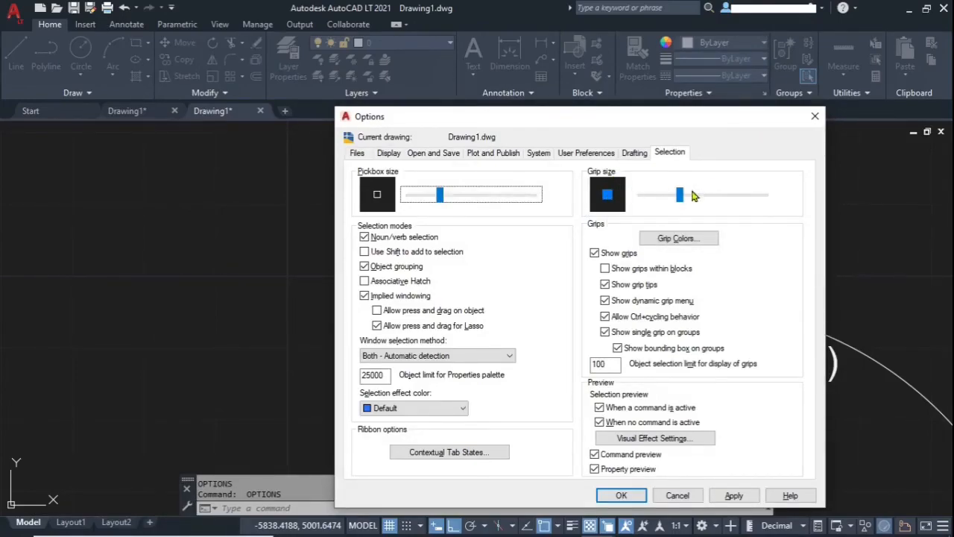
{"action": "left_click_drag", "start_coordinate": [680, 194], "coordinate": [719, 194]}
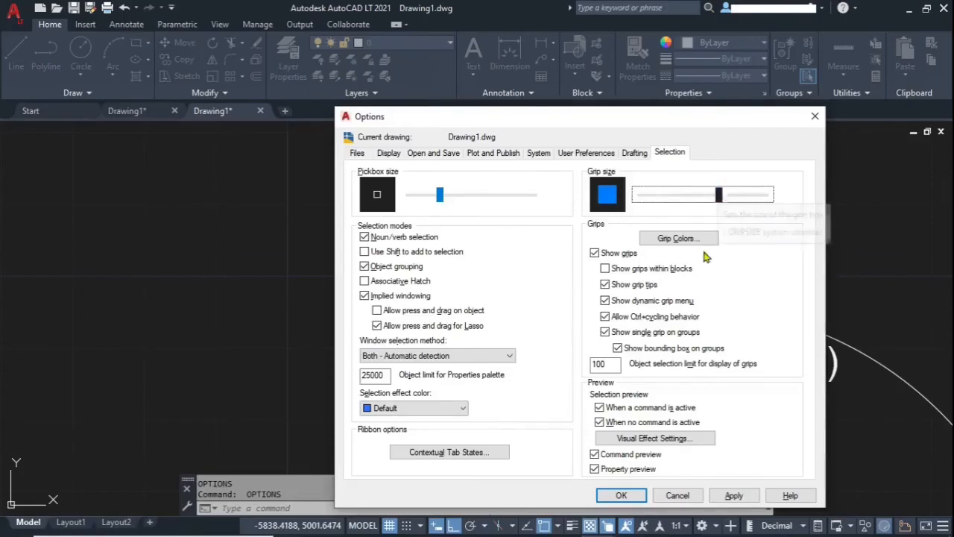
{"action": "left_click", "coordinate": [732, 495]}
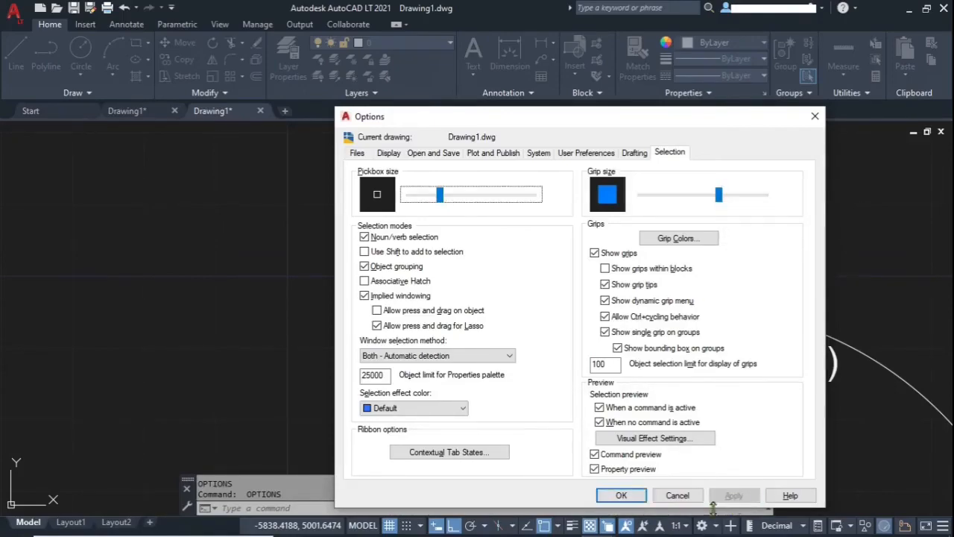
{"action": "left_click", "coordinate": [622, 495]}
{"action": "left_click", "coordinate": [535, 276]}
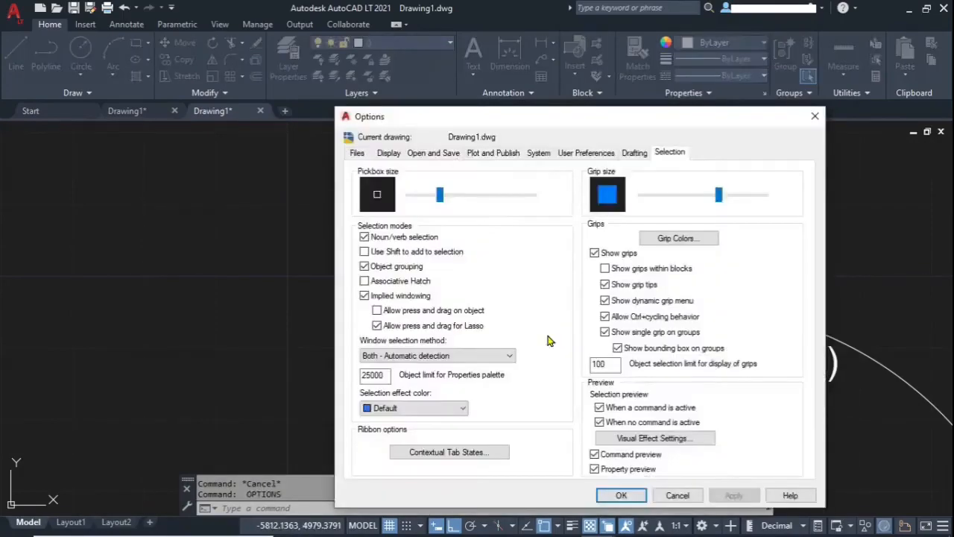
- Reduce the grip size to about one-fifth of its range in the selection options and review the grip colour settings
{"action": "left_click_drag", "start_coordinate": [717, 196], "coordinate": [654, 196]}
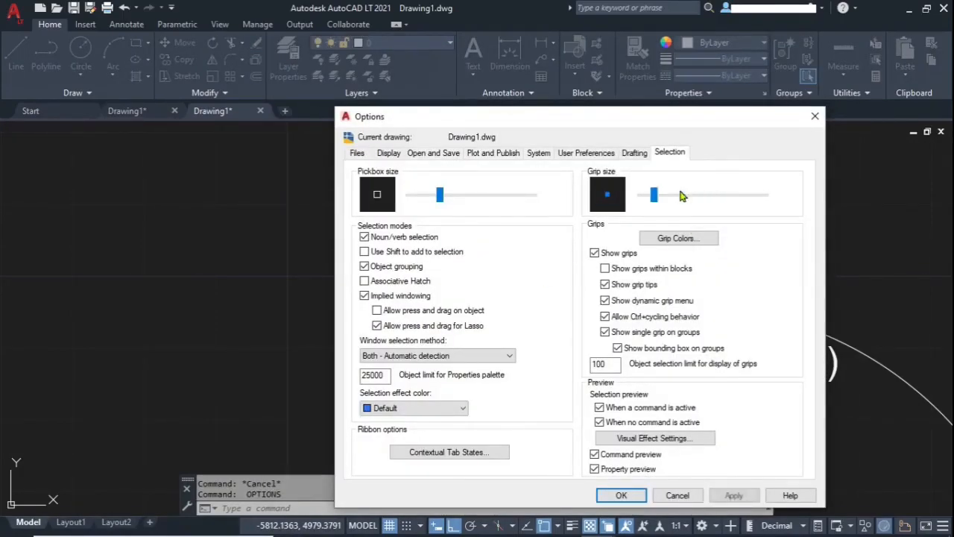
{"action": "left_click", "coordinate": [675, 196]}
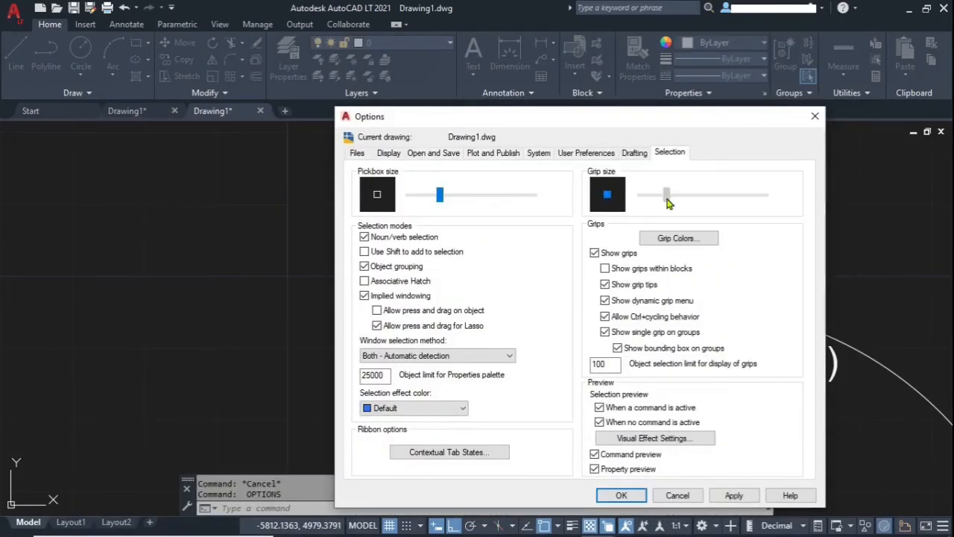
{"action": "left_click", "coordinate": [679, 238]}
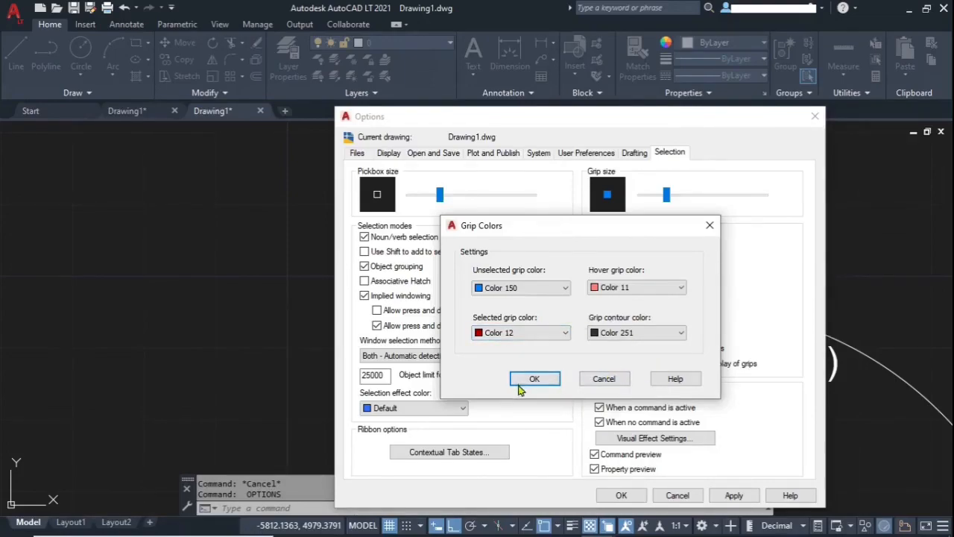
{"action": "left_click", "coordinate": [530, 379]}
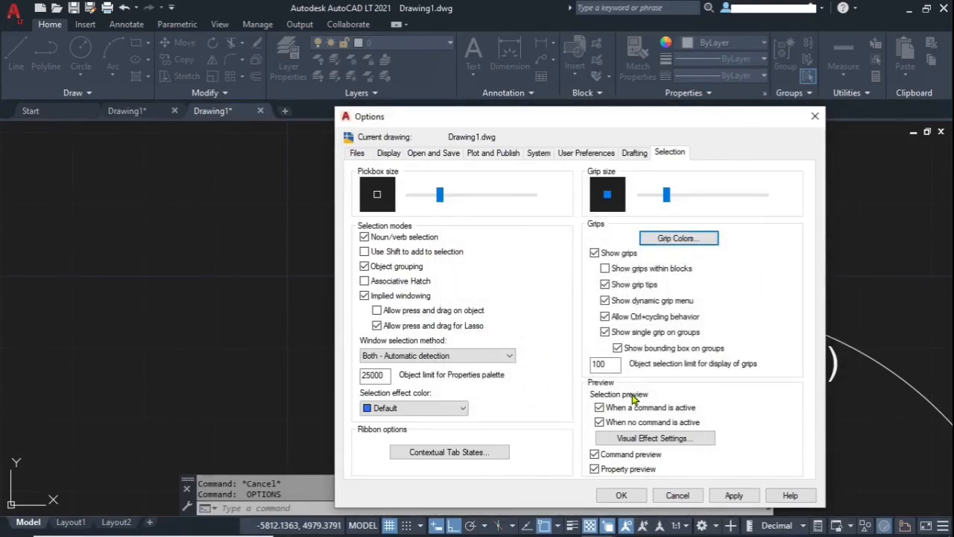